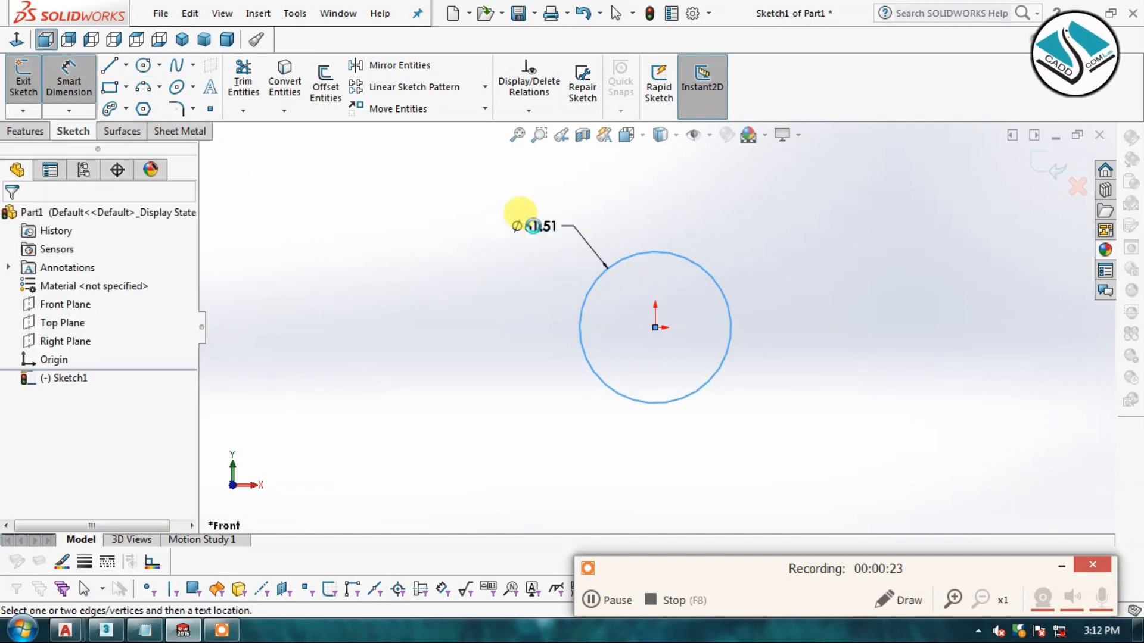
Step: Set the circle's diameter to 50 mm and exit the sketch
left_click(531, 226)
type("50")
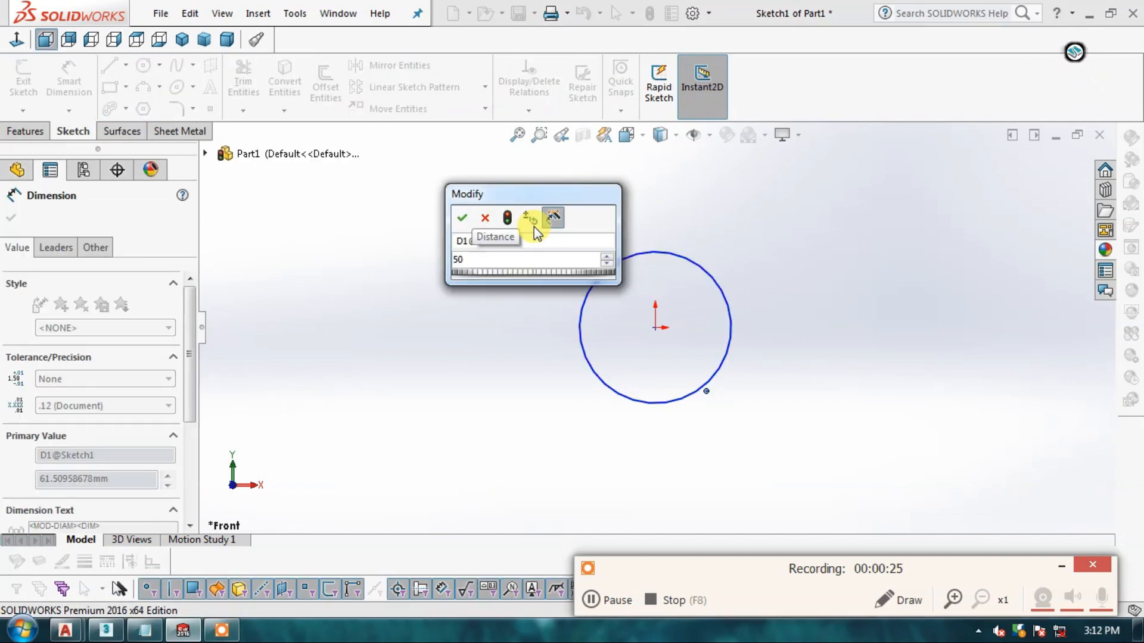
key("Return")
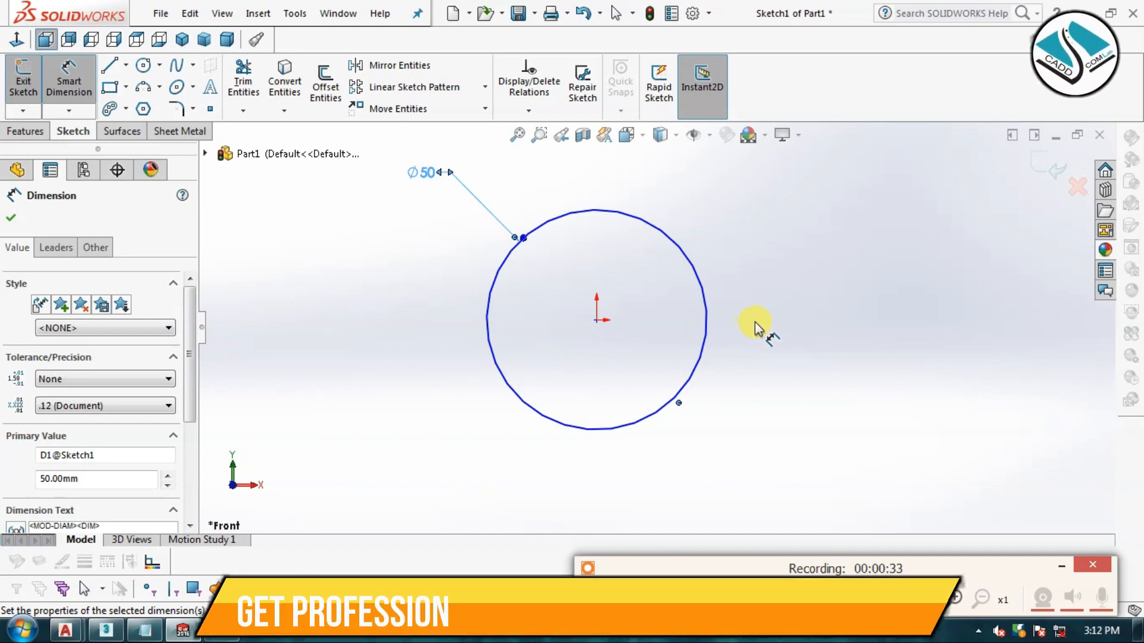
left_click(1052, 171)
left_click(1015, 170)
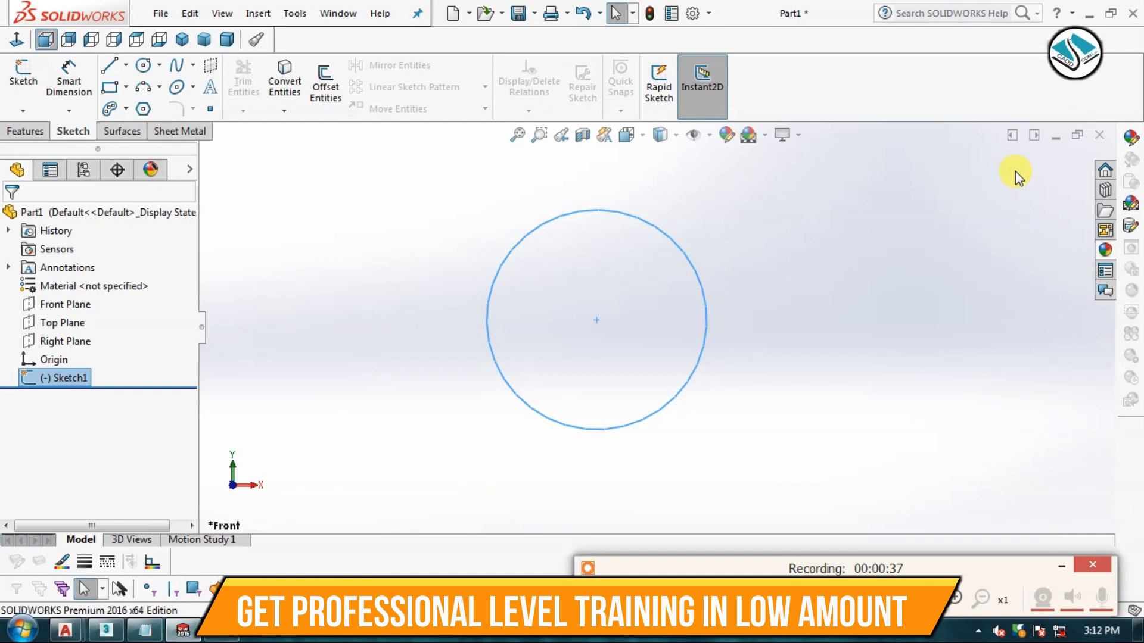
Step: Extrude the circle sketch into a solid cylinder with a blind depth of 40 mm
middle_click_drag(1015, 170, 811, 289)
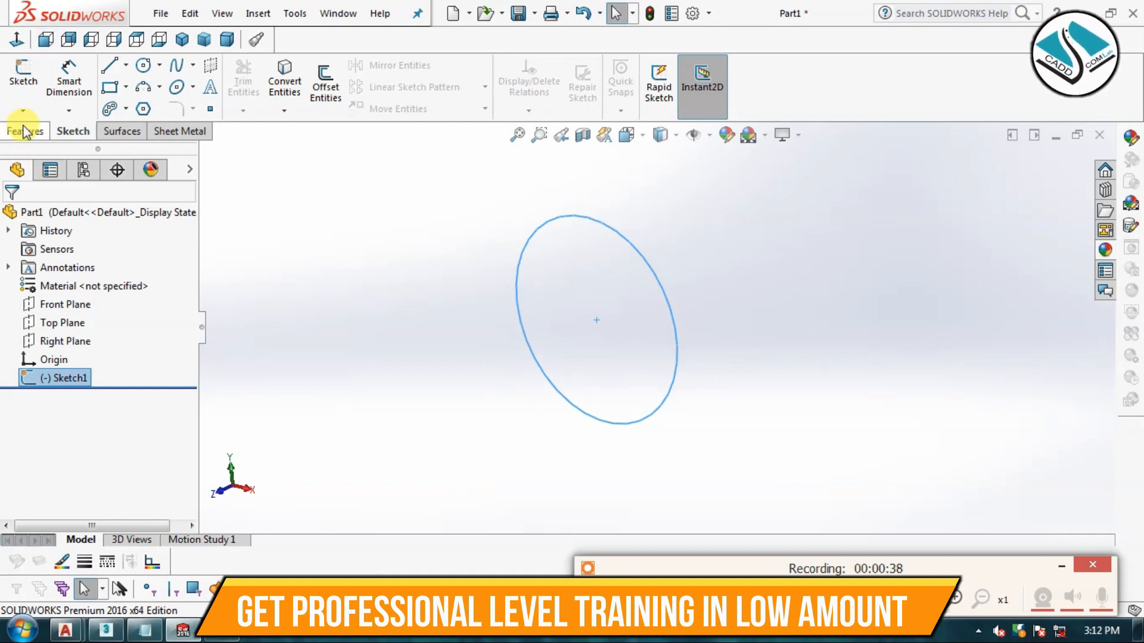
left_click(23, 131)
left_click(35, 92)
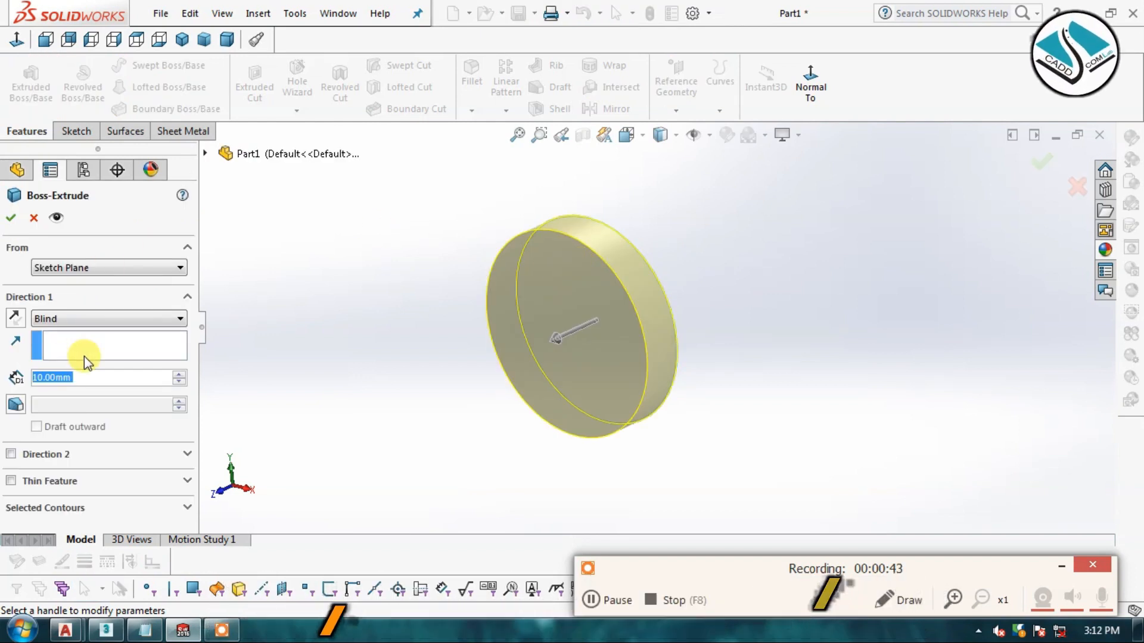
type("40")
key("Return")
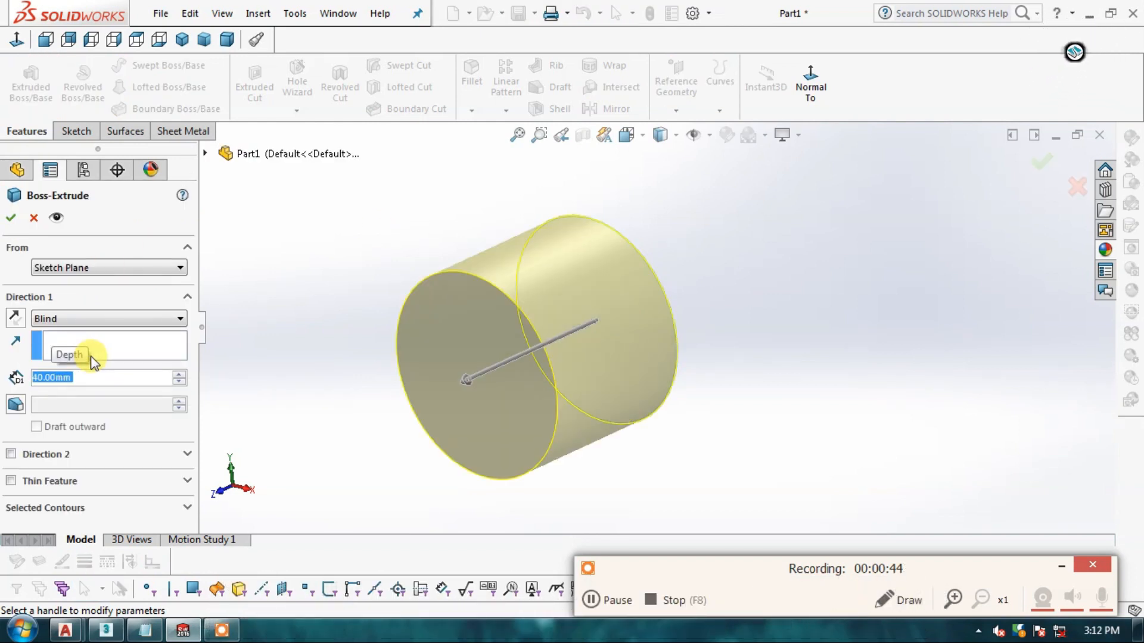
left_click(11, 220)
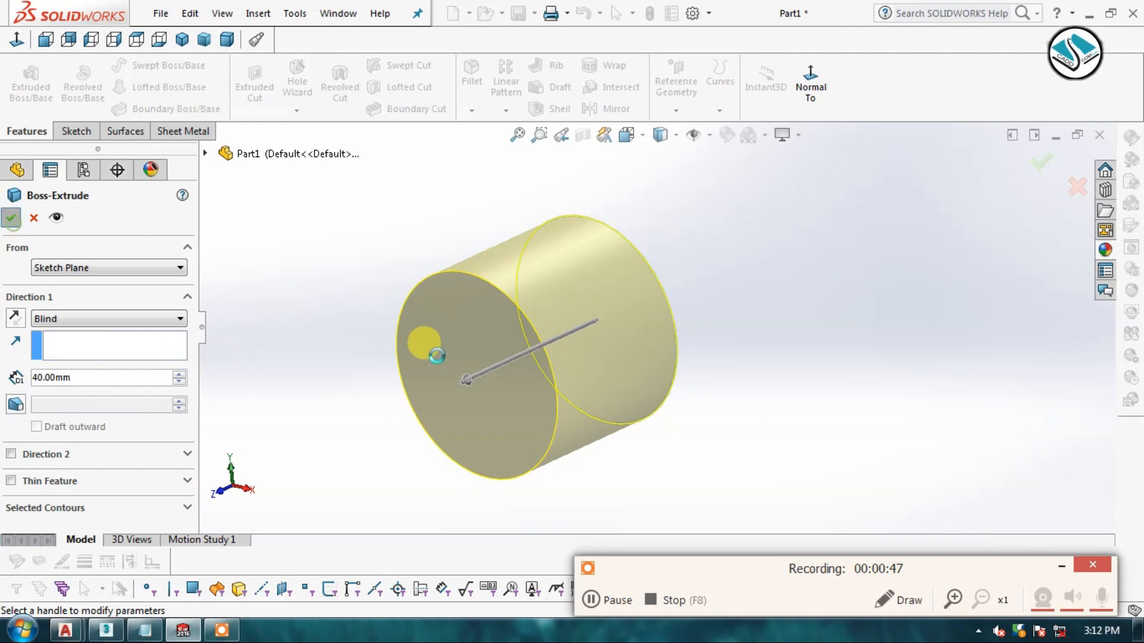
mouse_move(503, 339)
middle_mouse_down()
mouse_move(617, 337)
mouse_move(592, 434)
mouse_move(620, 455)
middle_mouse_up()
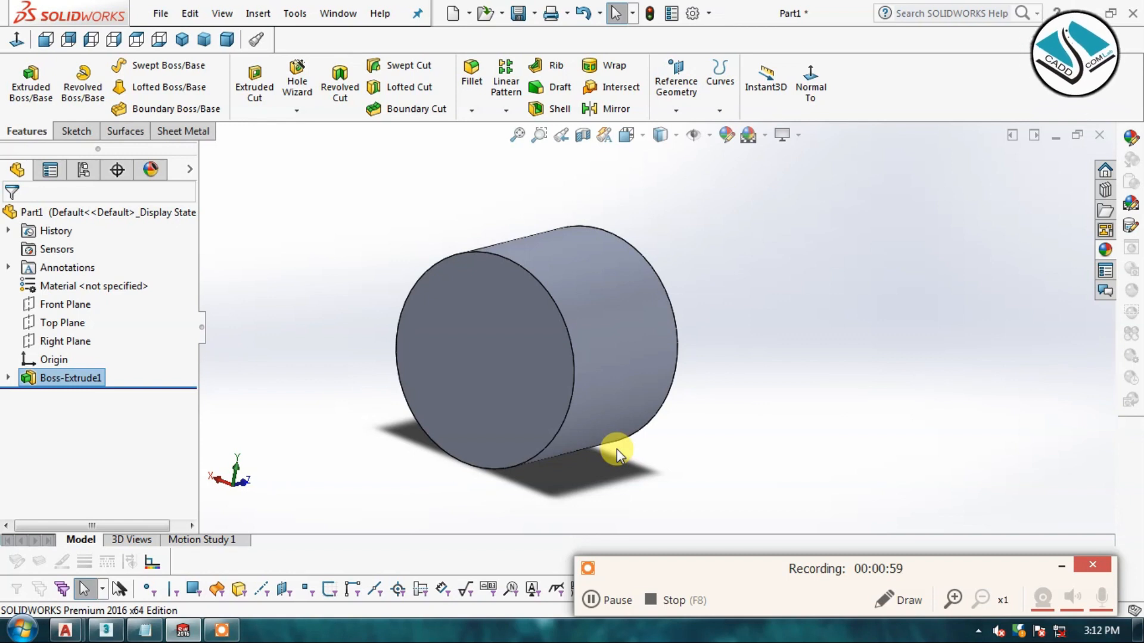
left_click(591, 600)
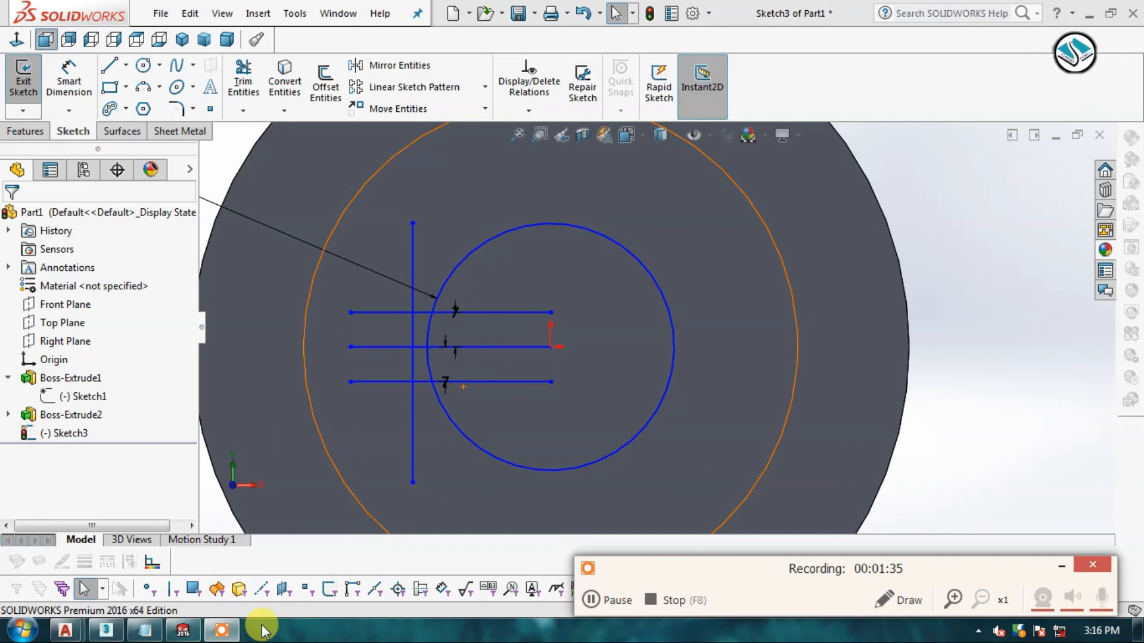
left_click(591, 600)
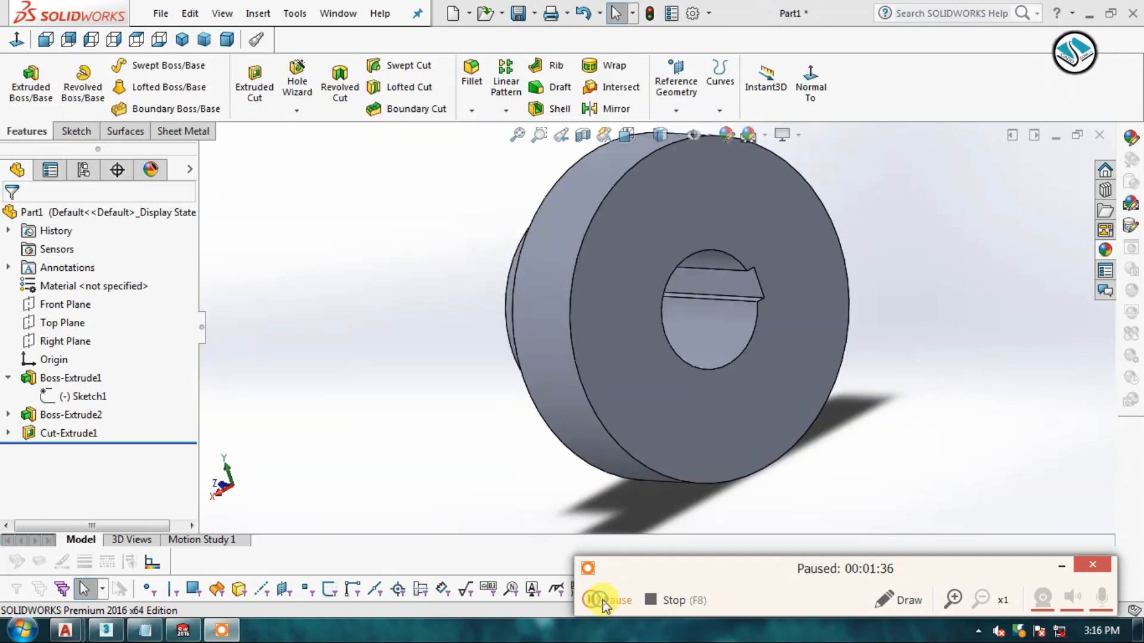
left_click(602, 600)
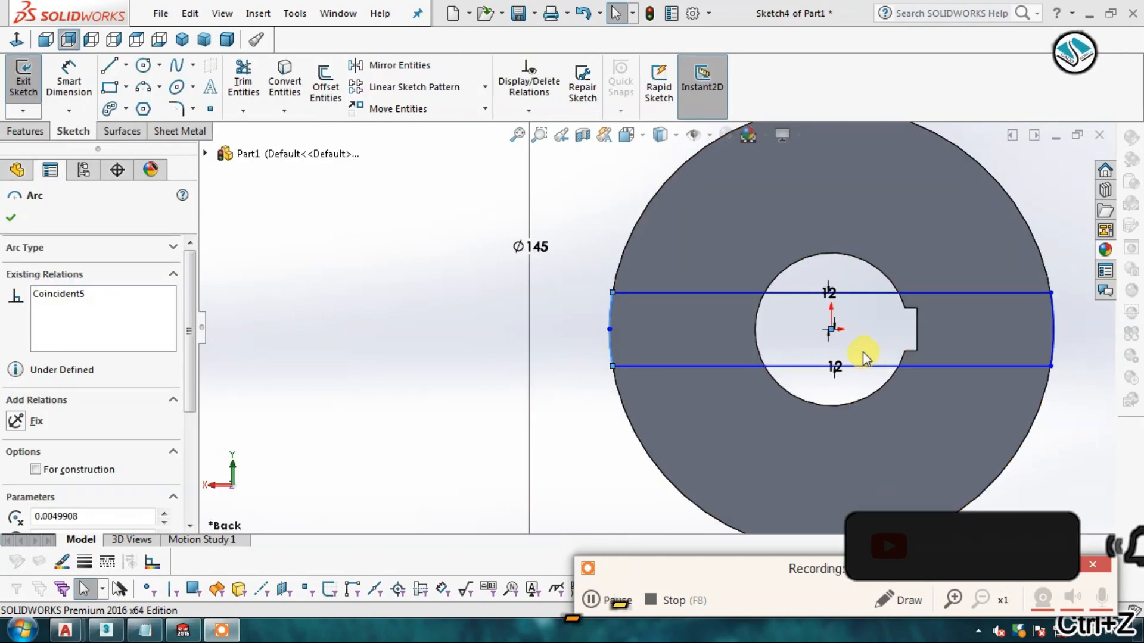
scroll(667, 334, "up", 4)
scroll(793, 339, "down", 3)
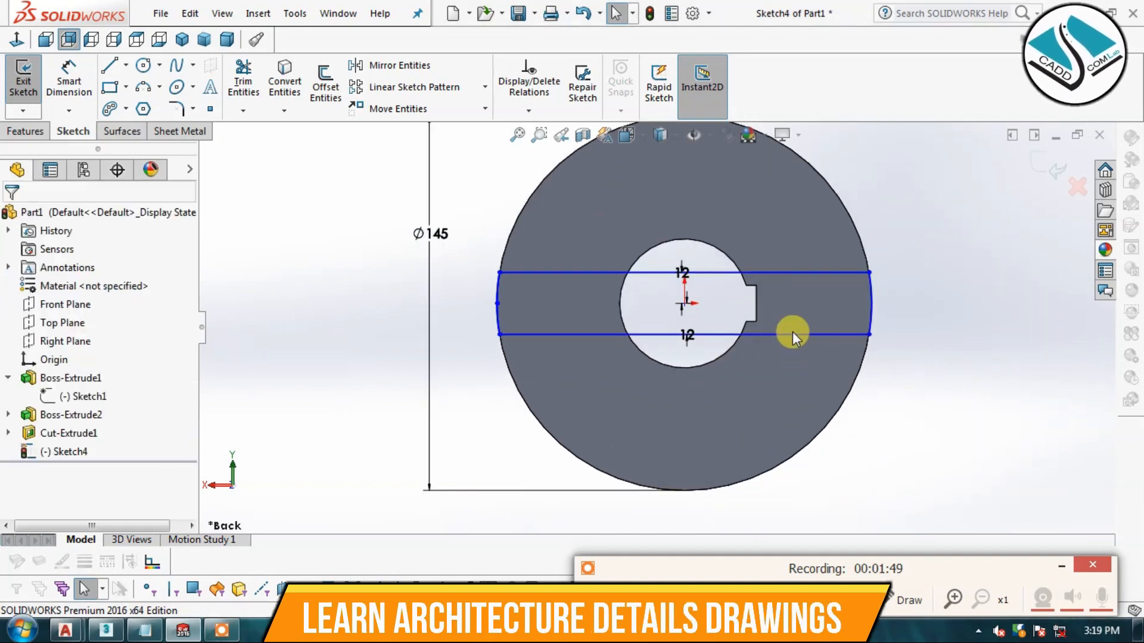
scroll(785, 314, "down", 1)
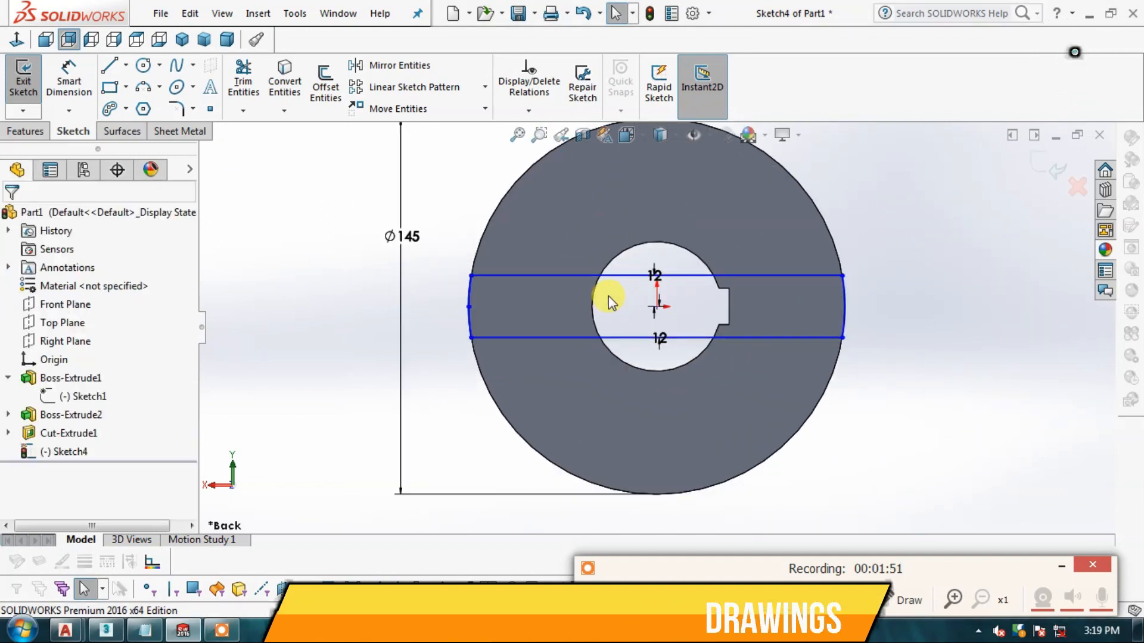
scroll(626, 299, "up", 2)
scroll(744, 315, "down", 2)
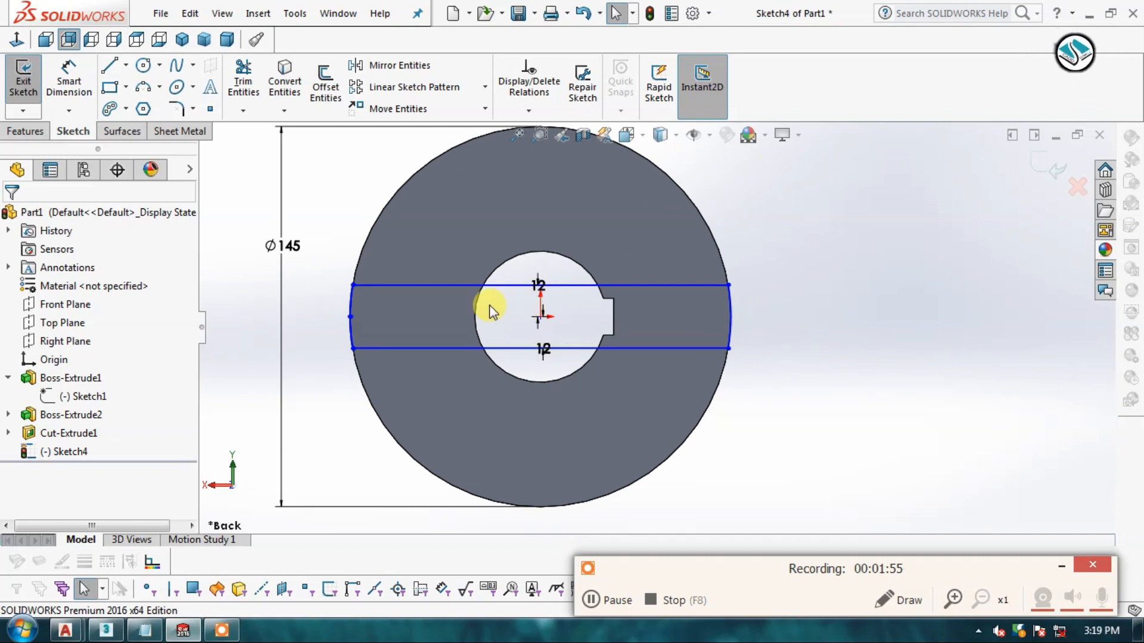
Step: Sketch a circle centred on the origin that extends slightly beyond the disc's outer edge
left_click(143, 65)
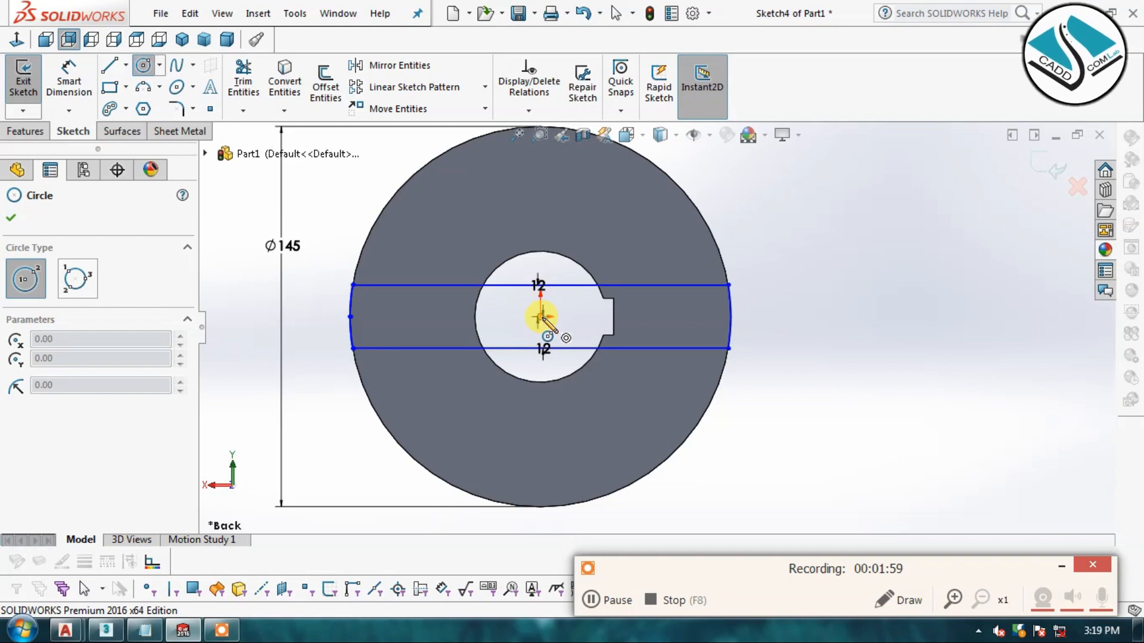
left_click(541, 318)
left_click(336, 286)
key("Escape")
Step: Delete the two short arcs that close the ends of the slot profile at the disc's edge
left_click(733, 313)
key("Escape")
left_click(352, 307)
key("Escape")
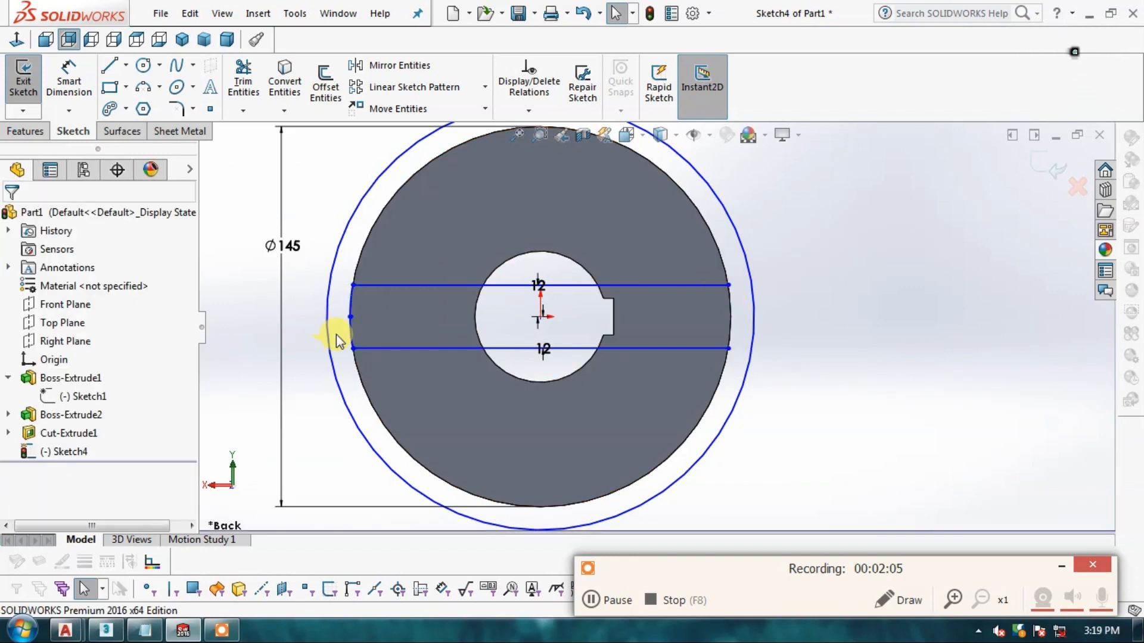
left_click(352, 305)
key("Delete")
left_click(485, 315)
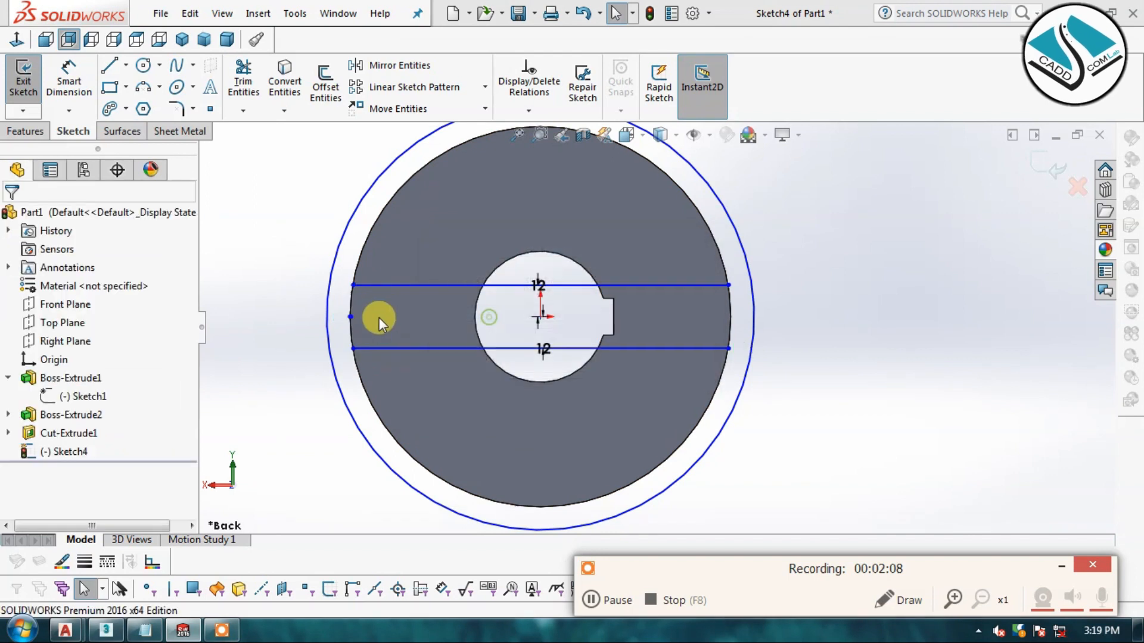
Step: Try to delete the leftover sketch point on the disc's left edge
left_click(351, 317)
key("Delete")
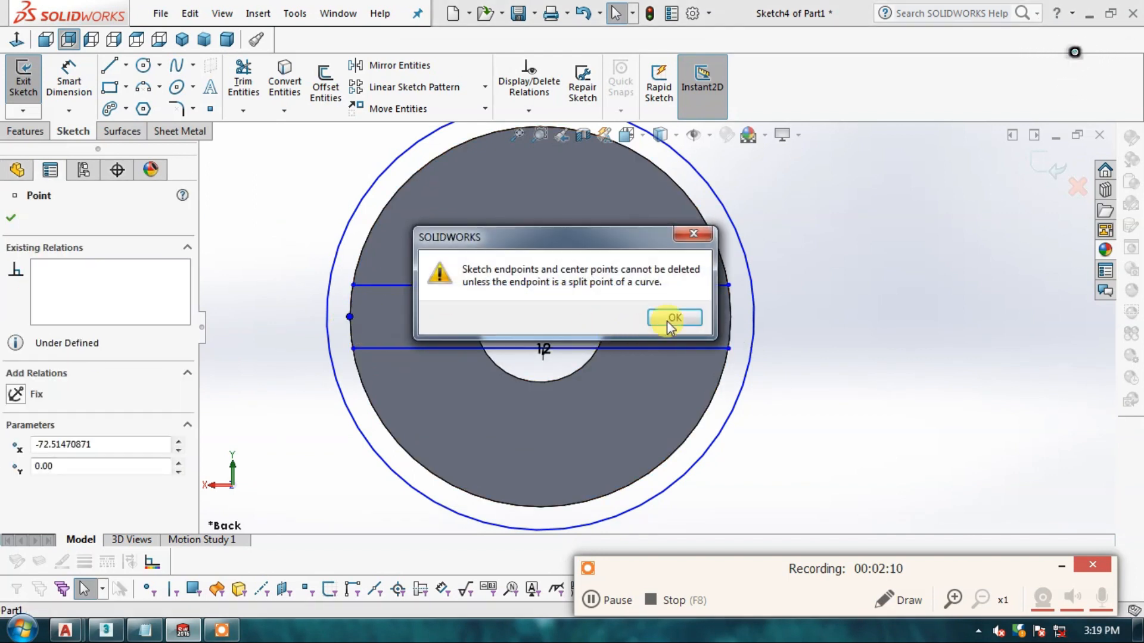
left_click(650, 325)
key("Escape")
Step: Extend both ends of the two horizontal slot lines out to the larger circle
left_click(245, 112)
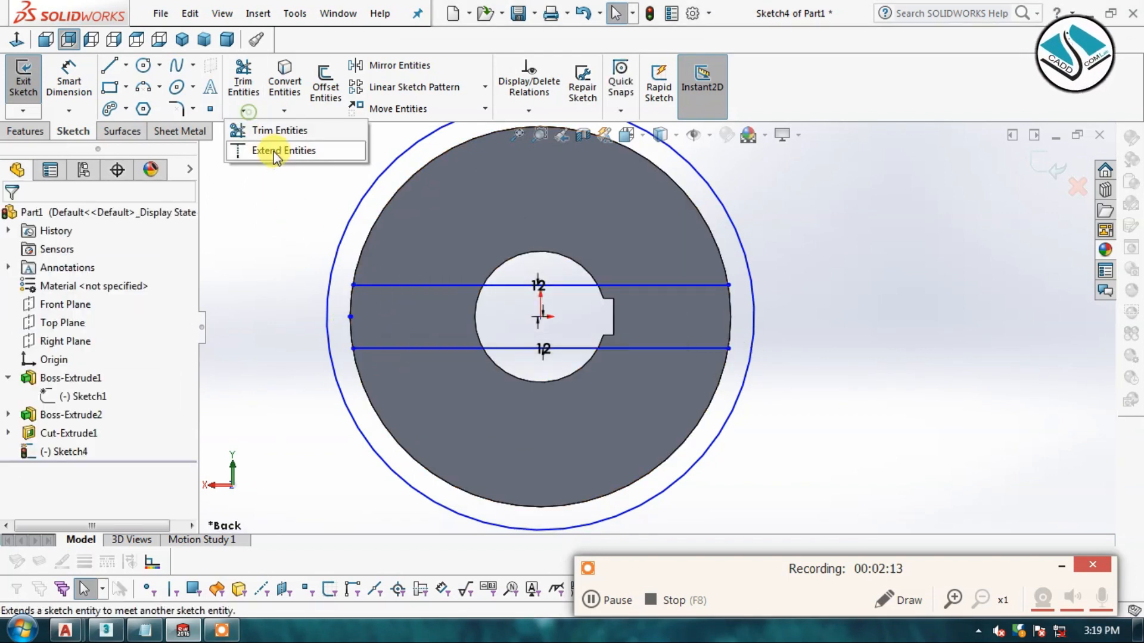
left_click(274, 151)
left_click(367, 285)
left_click(392, 346)
left_click(692, 284)
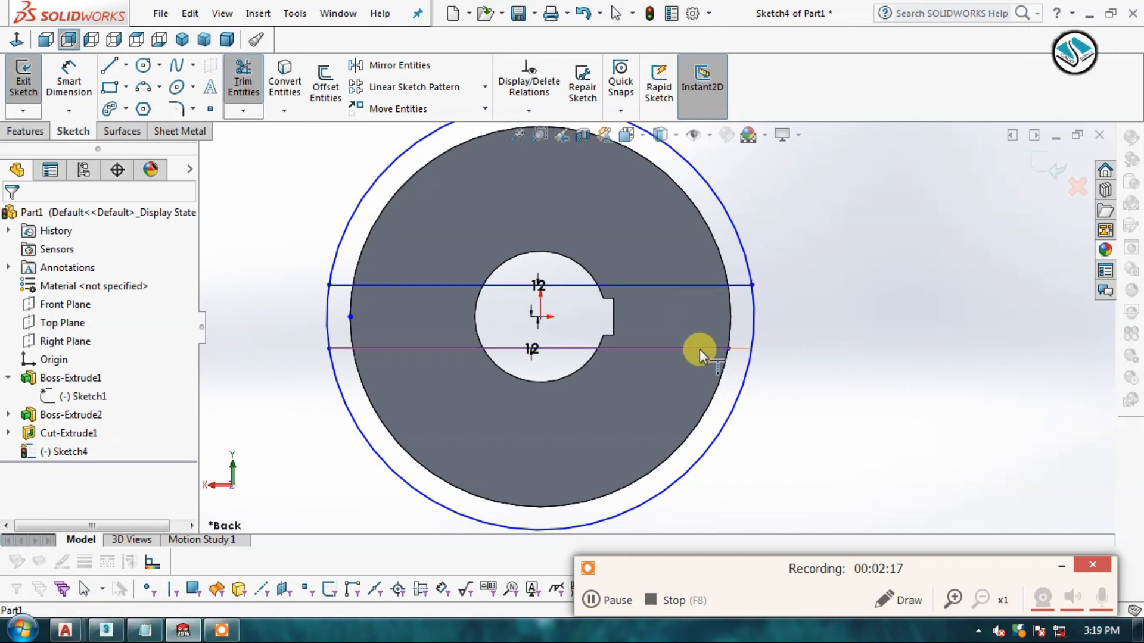
left_click(701, 348)
key("Escape")
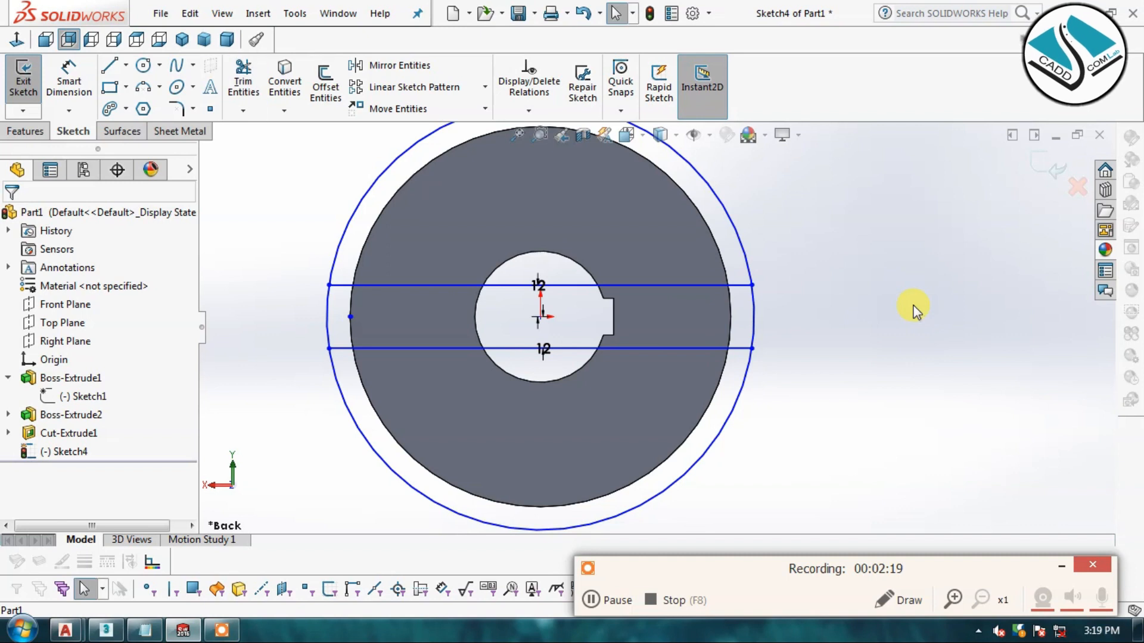
Step: Trim away the larger circle's upper and lower portions to leave a closed slot profile, and exit the sketch
left_click(235, 86)
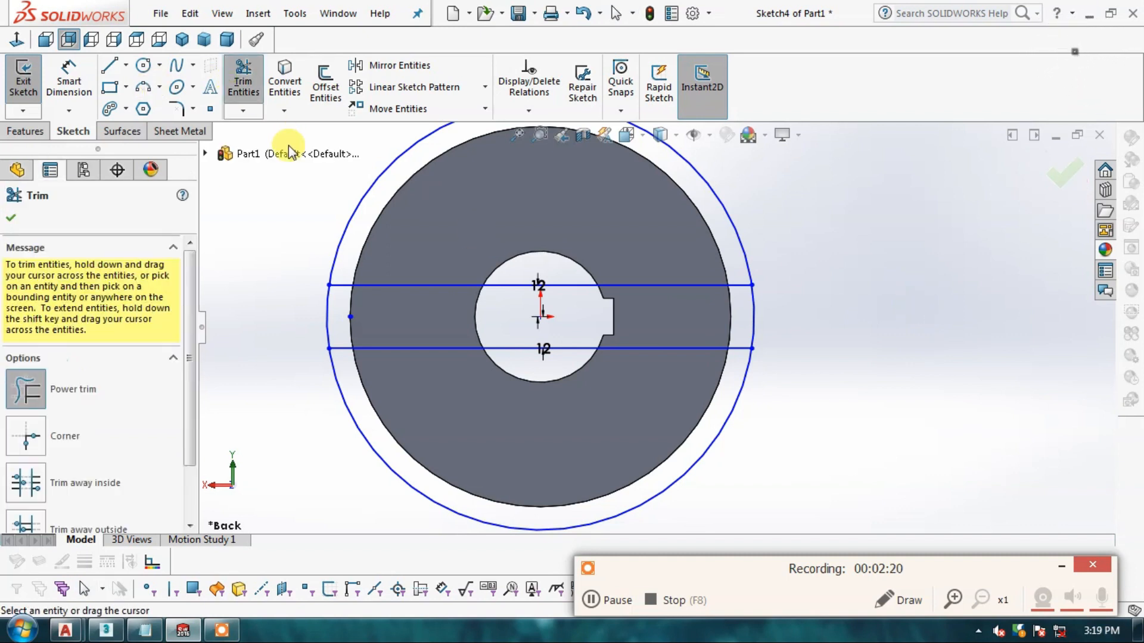
left_click(366, 204)
left_click_drag(317, 424, 407, 424)
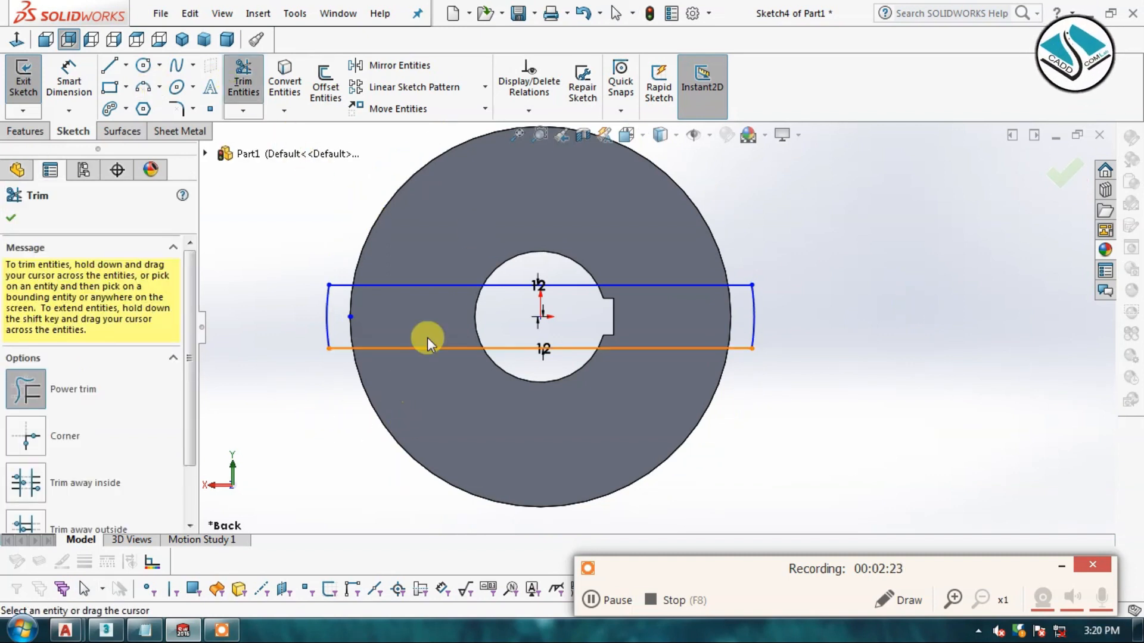
left_click(1055, 168)
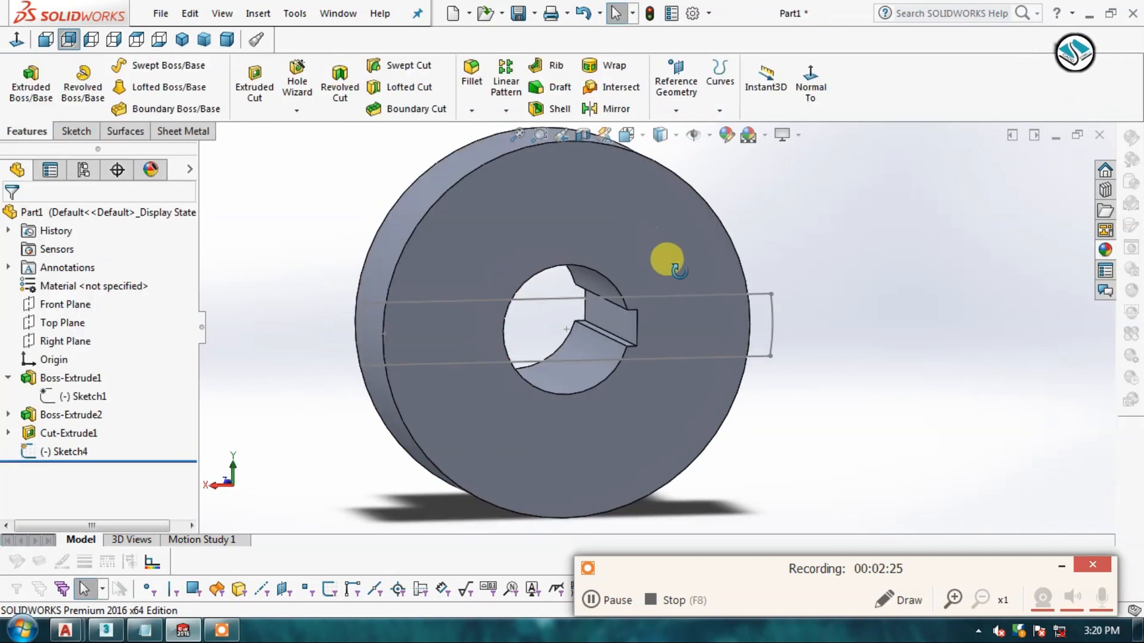
Step: Cut the slot profile across the disc's face as an extruded cut with a blind depth of 13 mm
middle_click_drag(676, 270, 686, 285)
left_click(75, 131)
left_click(23, 131)
left_click(255, 83)
left_click(498, 320)
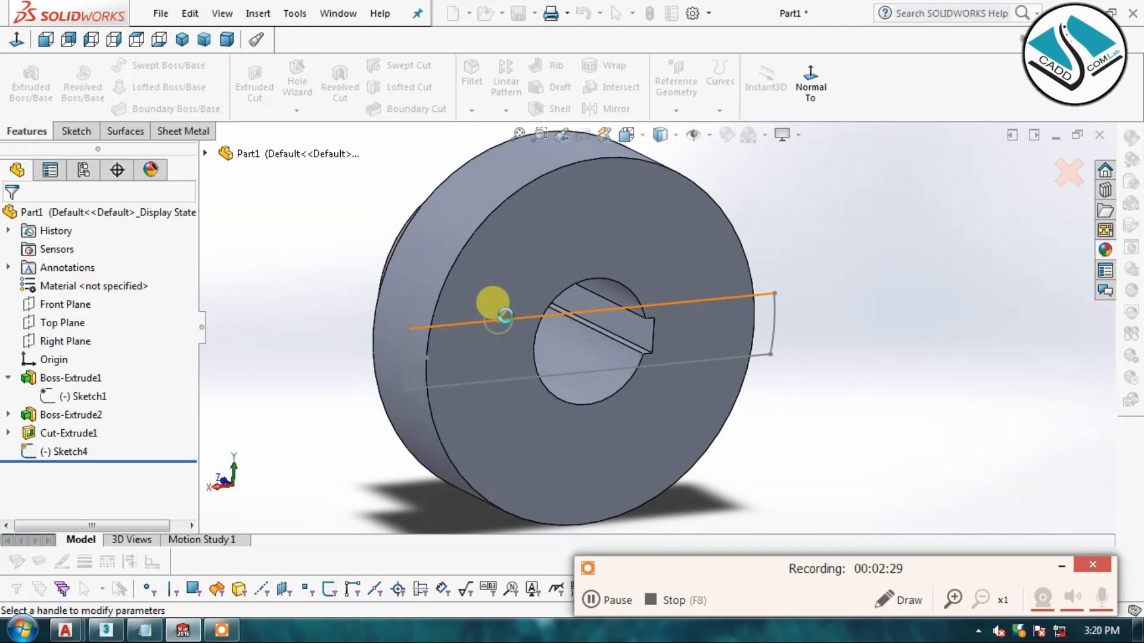
left_click(11, 222)
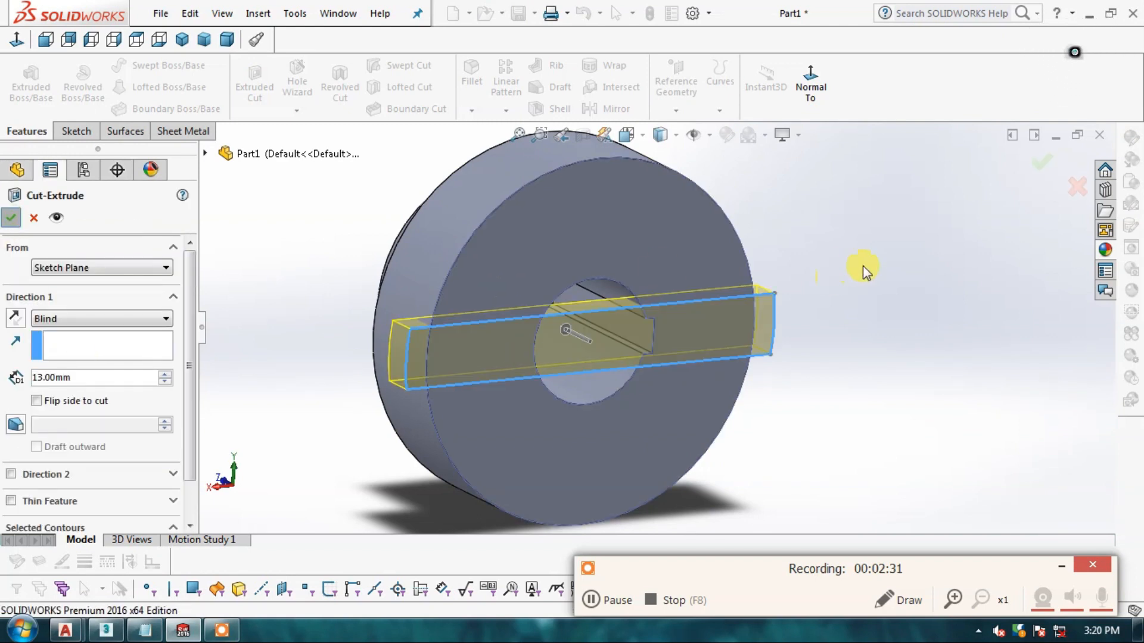
middle_click_drag(729, 354, 659, 572)
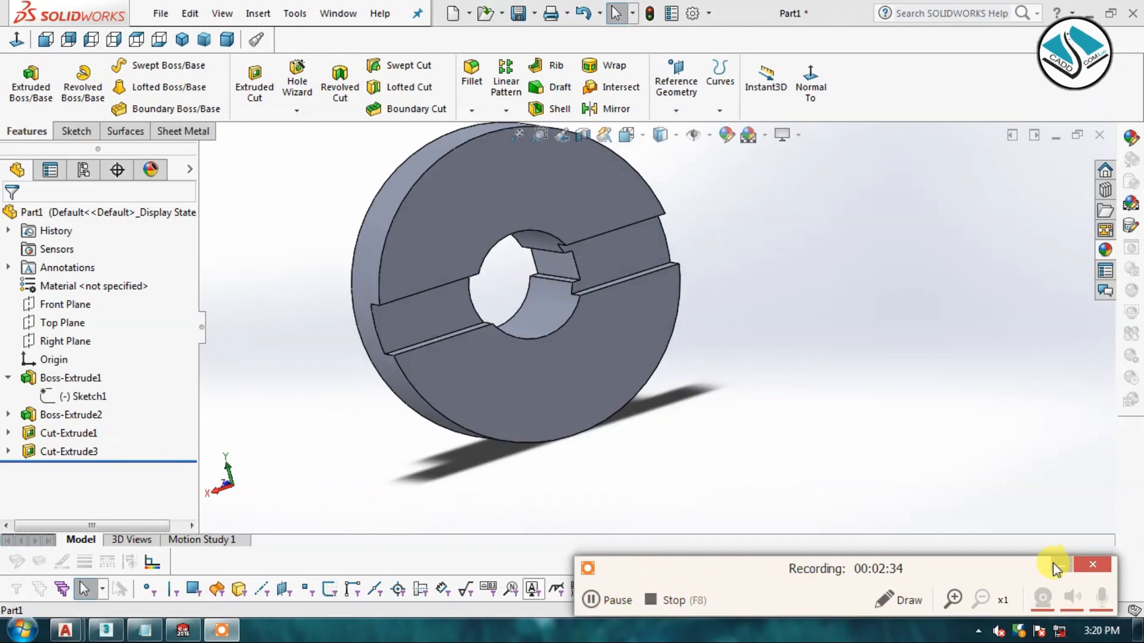
Step: Save the slotted hub part in the destination folder
left_click(1055, 566)
middle_click_drag(736, 436, 588, 291)
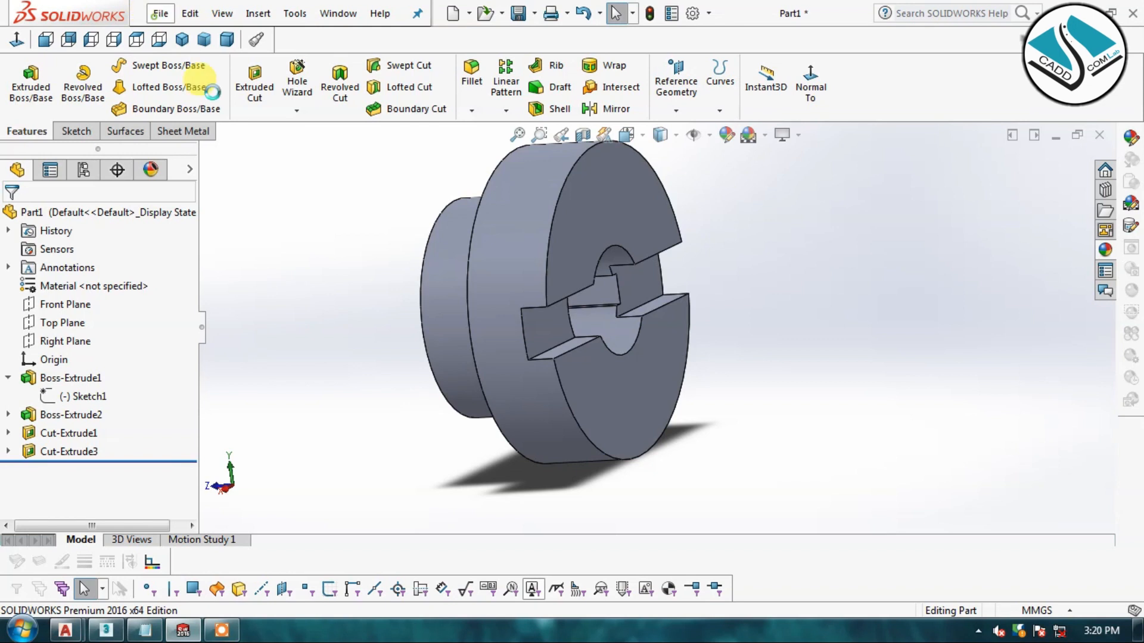
left_click(160, 13)
left_click(231, 197)
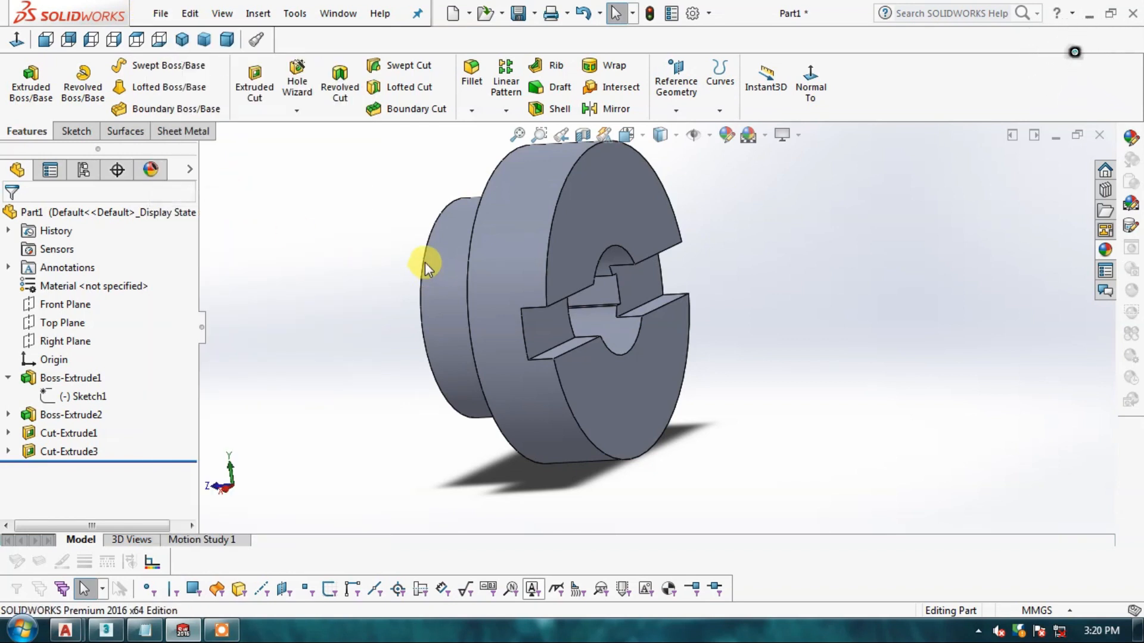
left_click_drag(850, 204, 853, 257)
left_click(525, 211)
double_click(526, 211)
double_click(477, 332)
left_click(709, 466)
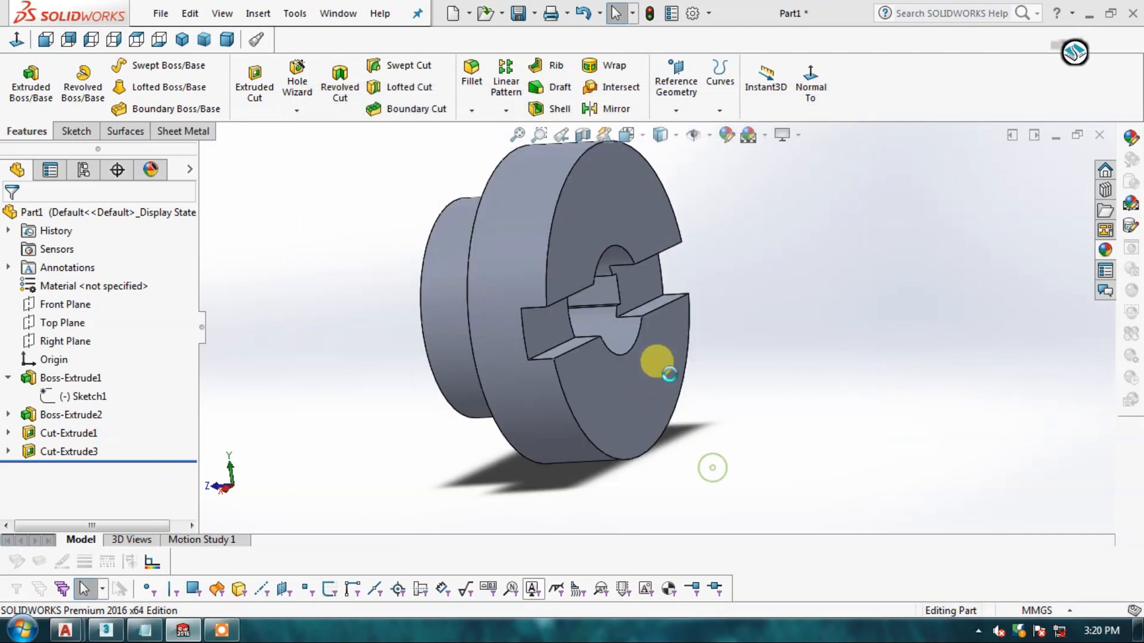
Step: Close the slotted hub part and create a new part document
left_click(1099, 135)
left_click(159, 12)
left_click(184, 42)
left_click(700, 405)
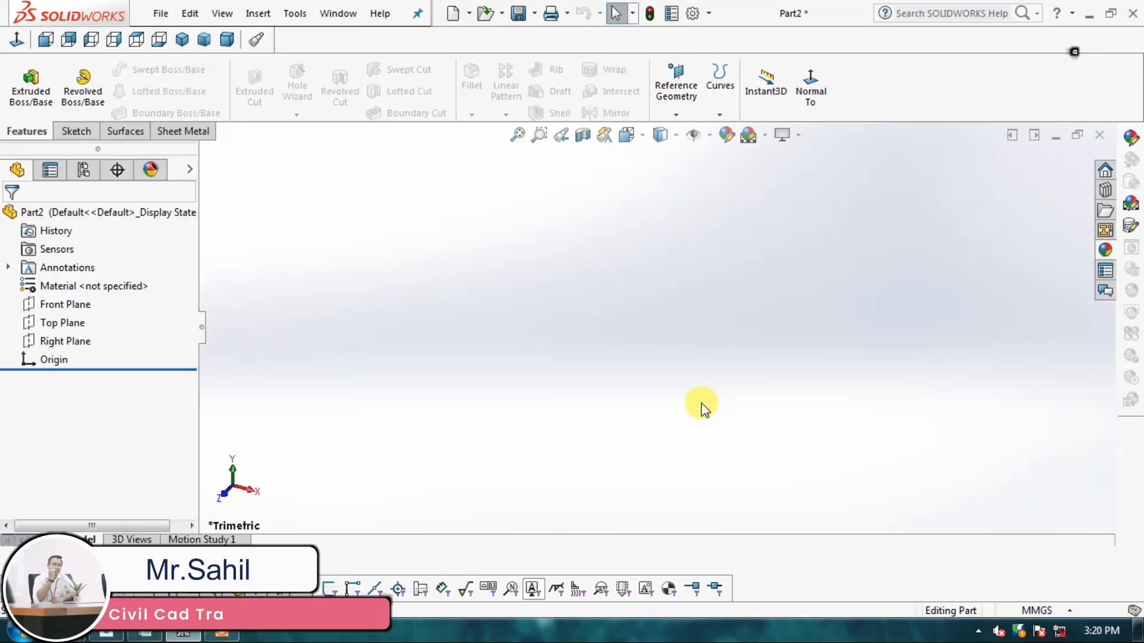
Step: Start a sketch on the Front Plane and draw a circle about 56 mm in radius centred on the origin
left_click(76, 130)
left_click(23, 74)
left_click(517, 215)
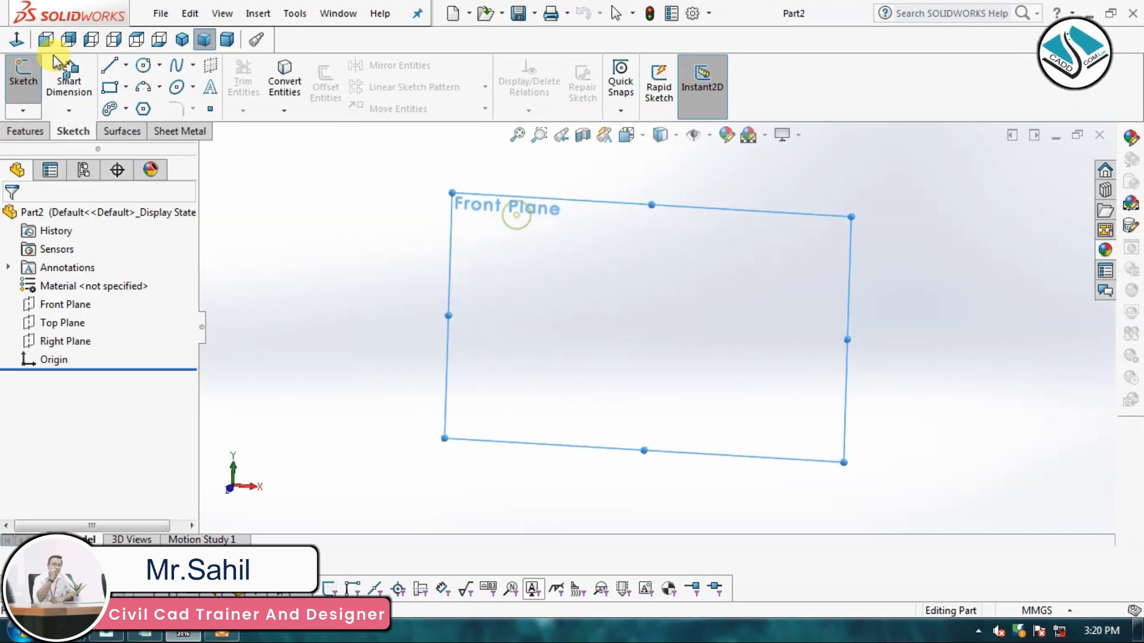
left_click(143, 65)
left_click(655, 327)
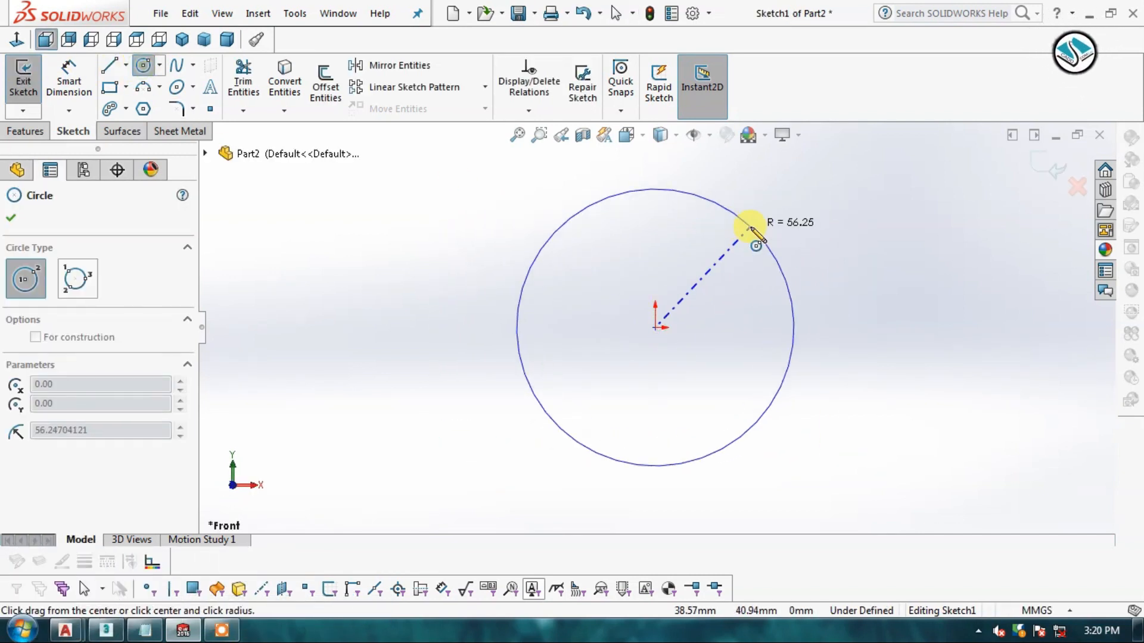
left_click(752, 228)
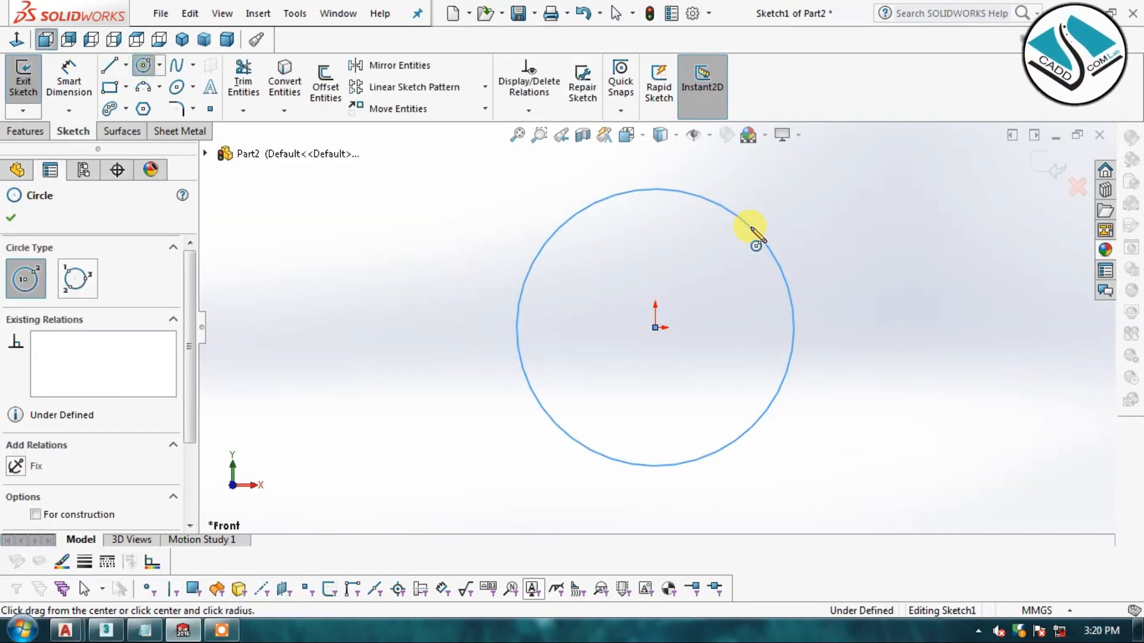
Step: Dimension the circle's diameter as 145 mm and finish the sketch
left_click(69, 80)
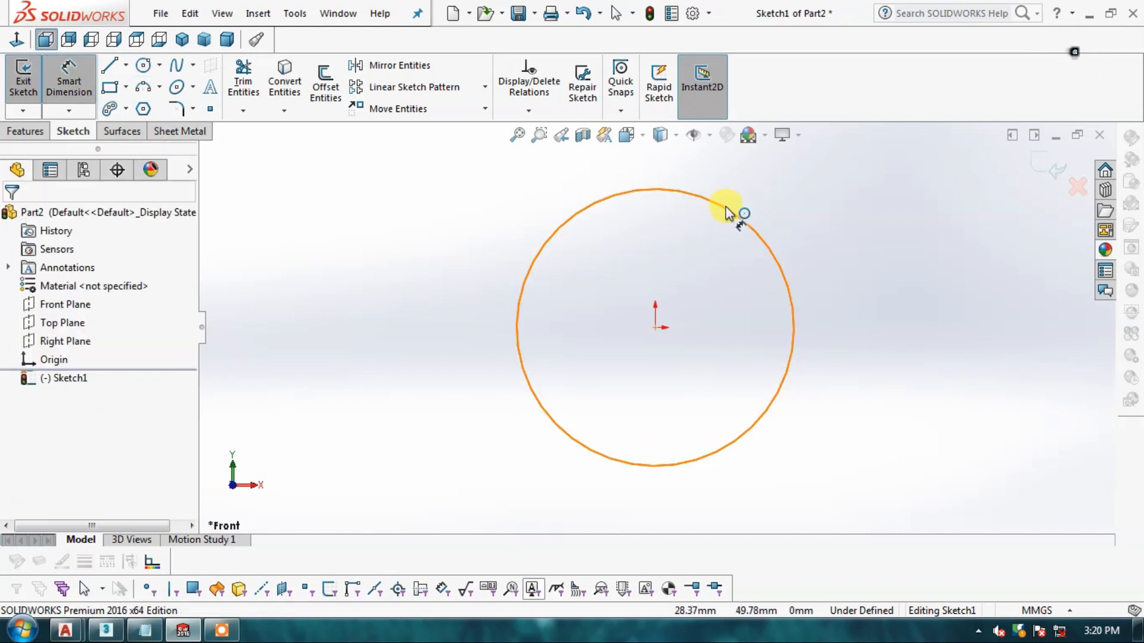
left_click(725, 206)
left_click(824, 207)
type("145")
key("Return")
key("Escape")
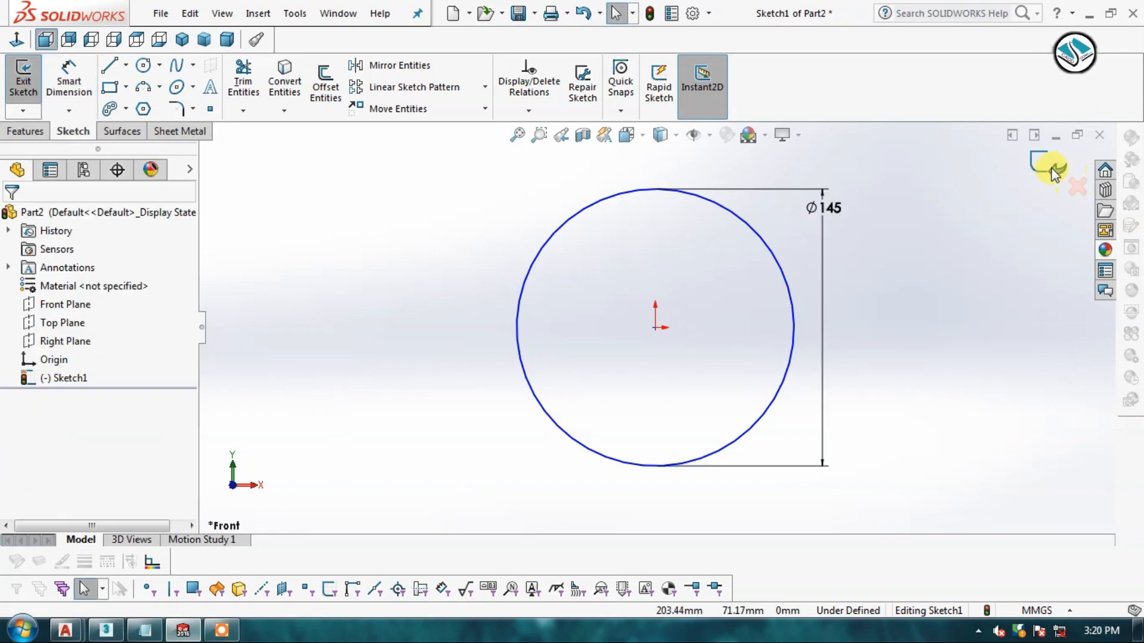
left_click(1052, 174)
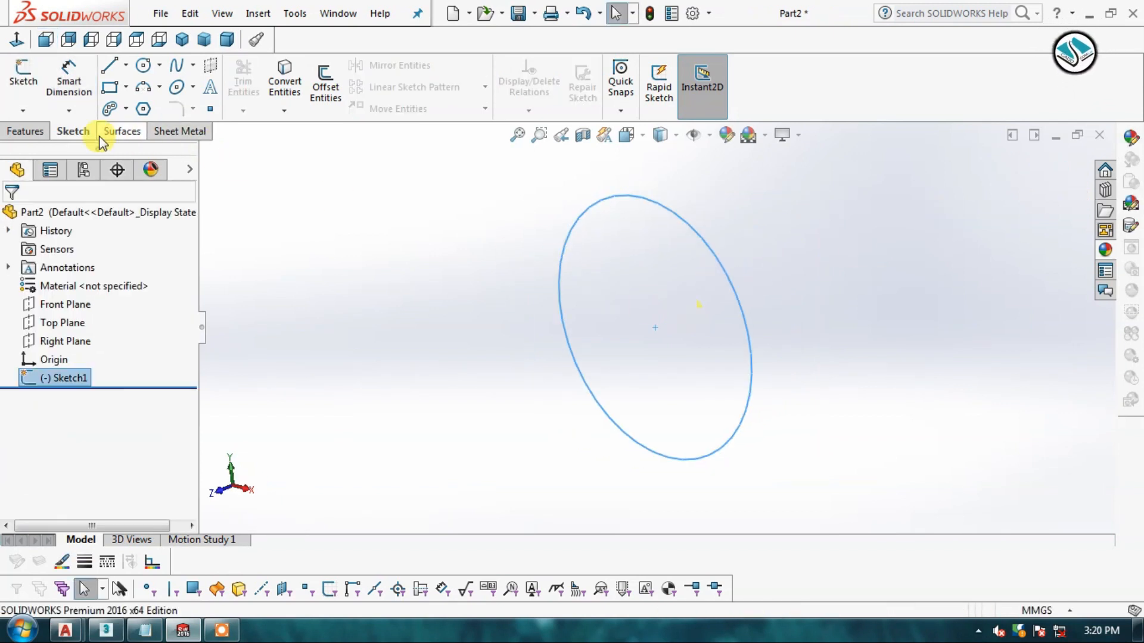
Step: Extrude the circle into a solid disc with a blind depth of 20 mm
left_click(25, 132)
left_click(24, 80)
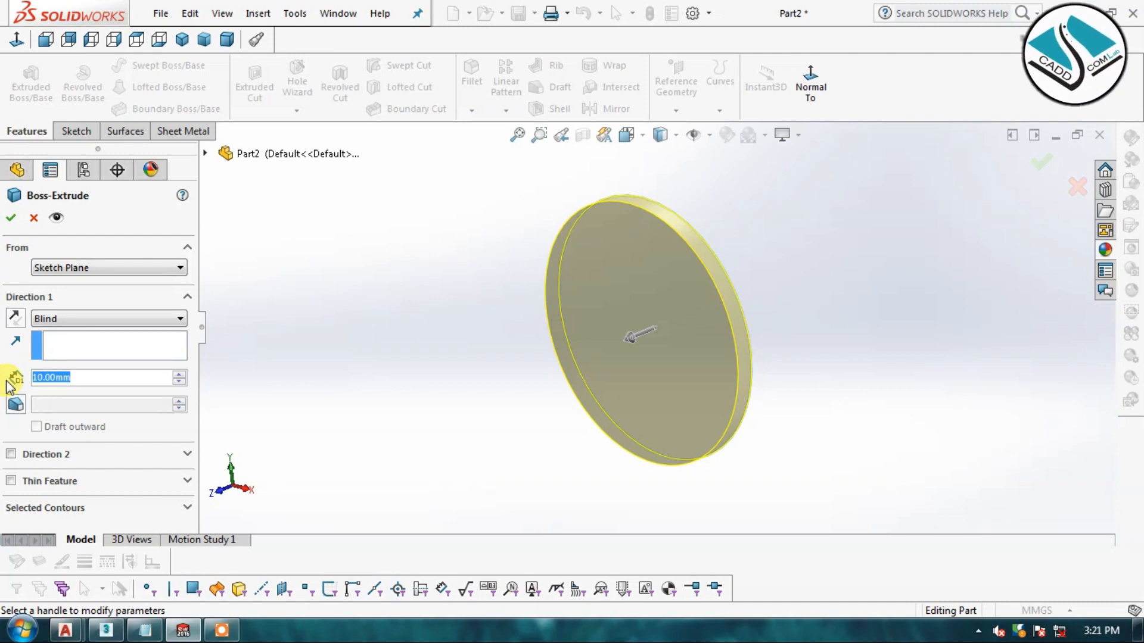
type("20")
key("Return")
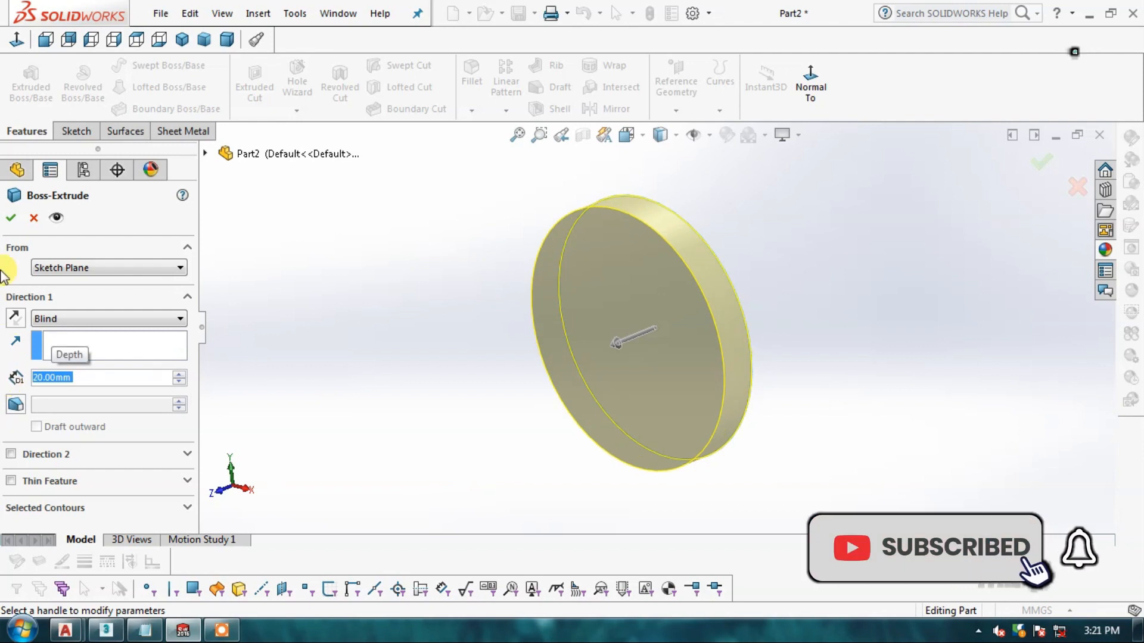
left_click(11, 217)
Step: Start a sketch on the disc's front face and draw a circle about 167 mm in diameter centred on the origin
left_click(73, 131)
left_click(22, 72)
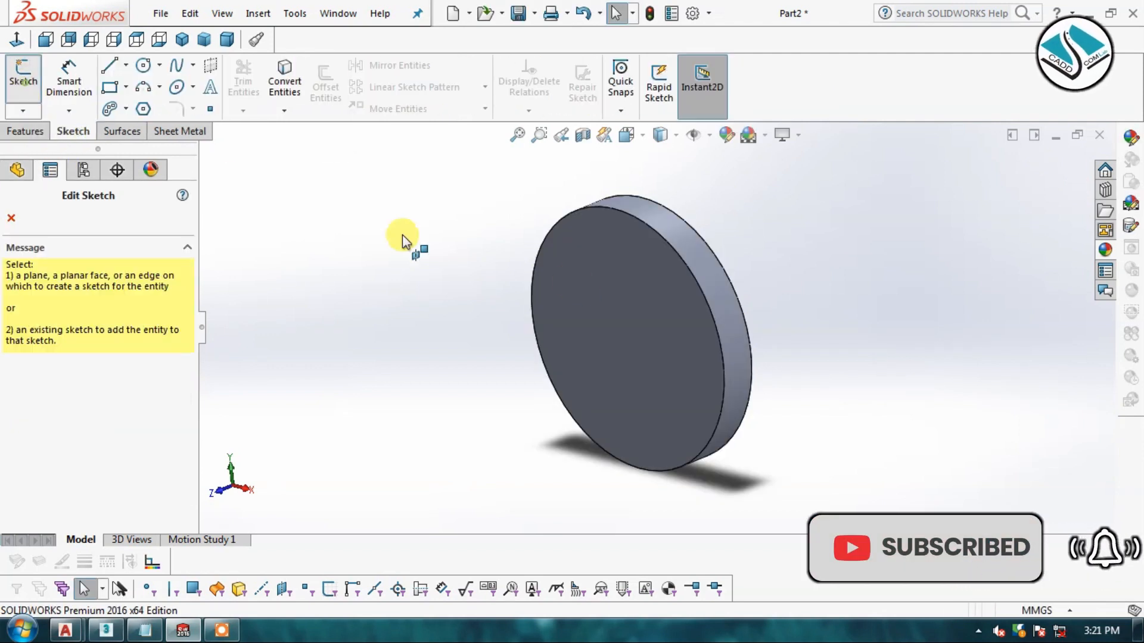
left_click(560, 262)
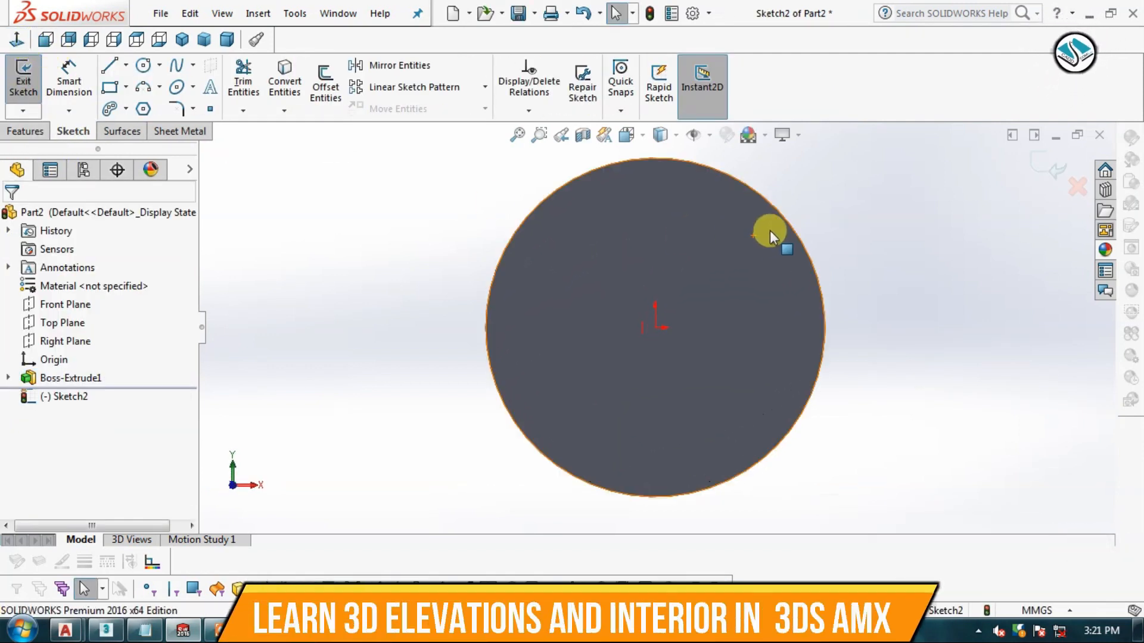
left_click(143, 65)
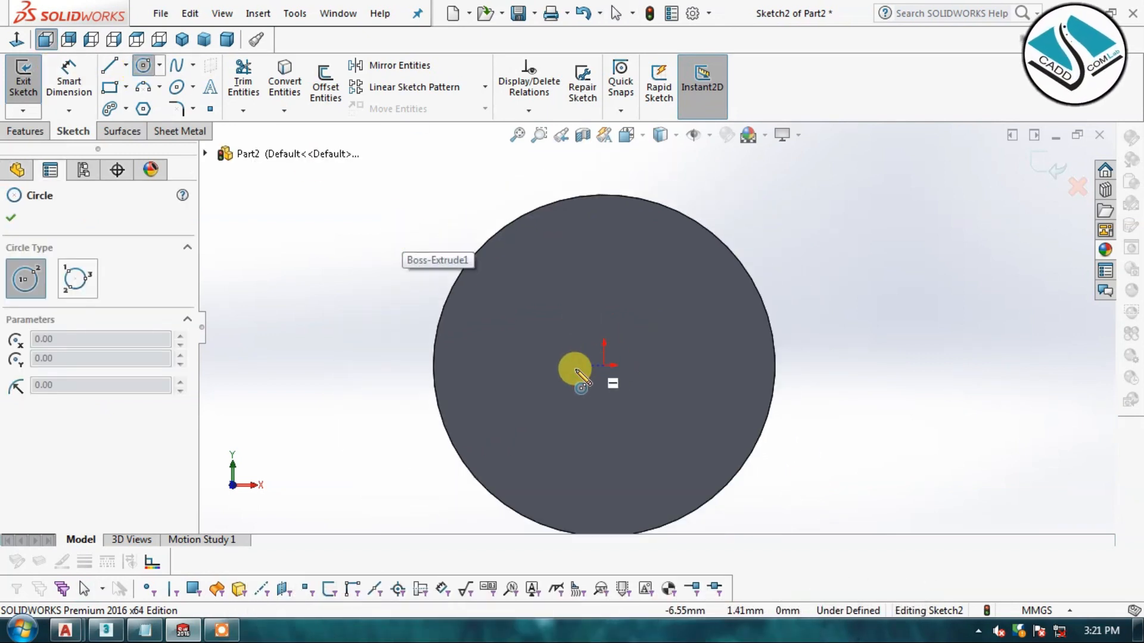
left_click(605, 364)
left_click_drag(607, 194, 603, 169)
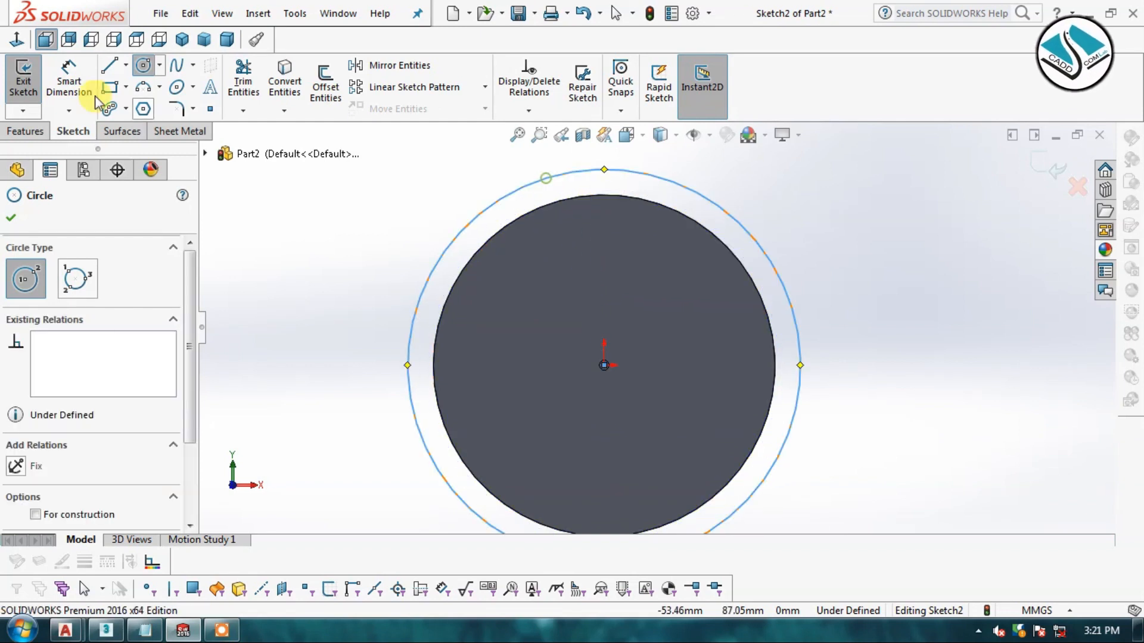
Step: Dimension the new circle's diameter as 145 mm to match the disc's edge
left_click(67, 78)
left_click(472, 218)
left_click(373, 197)
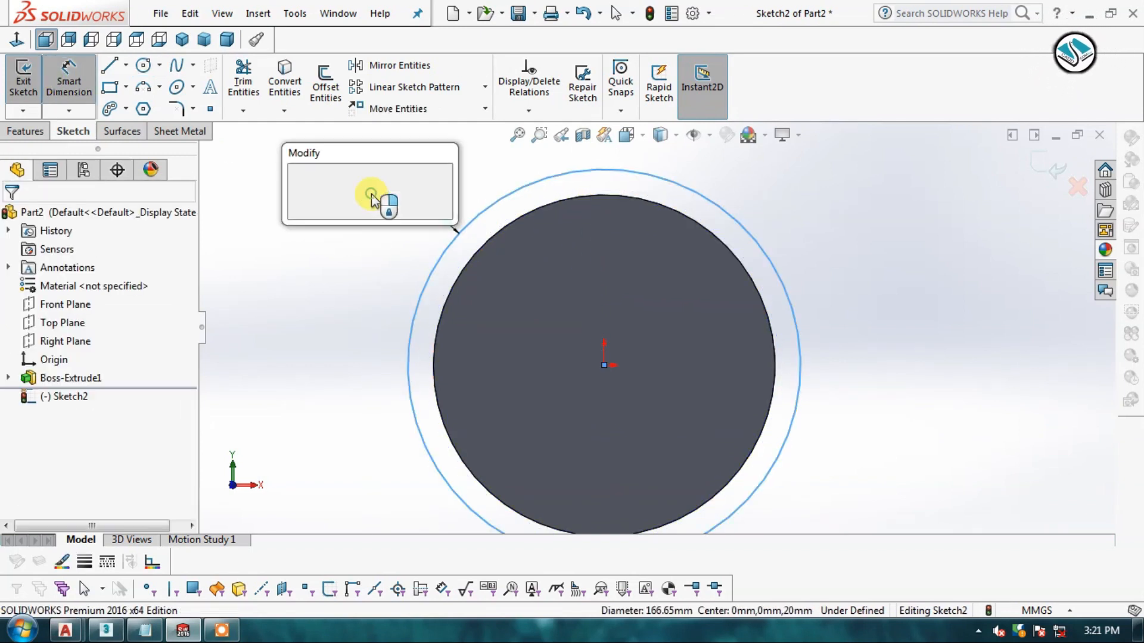
type("145")
key("Return")
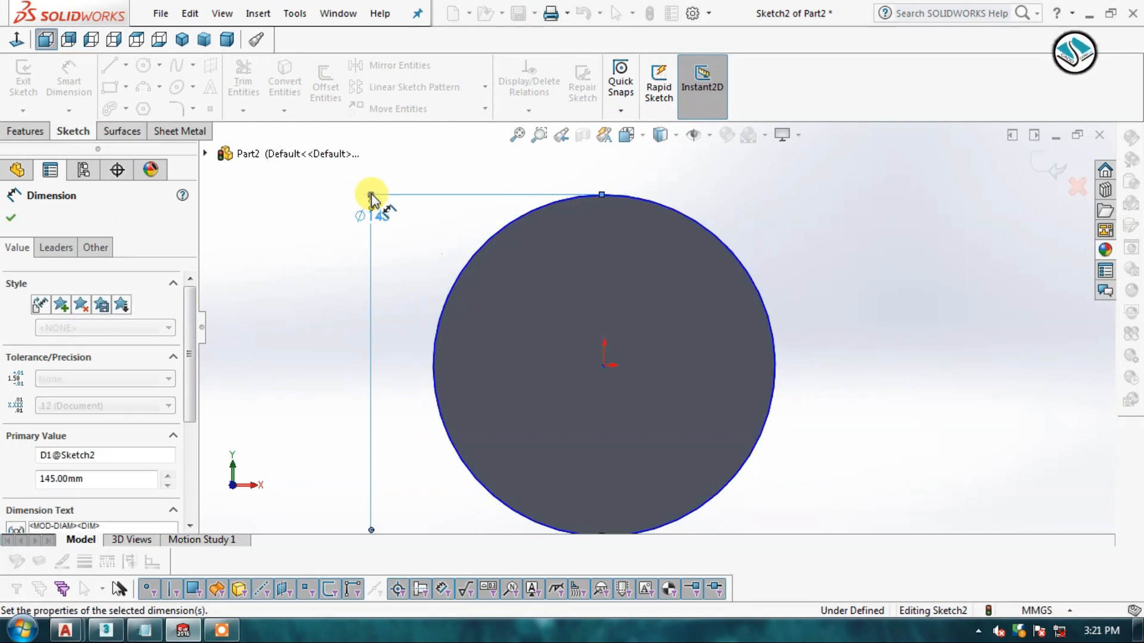
key("Escape")
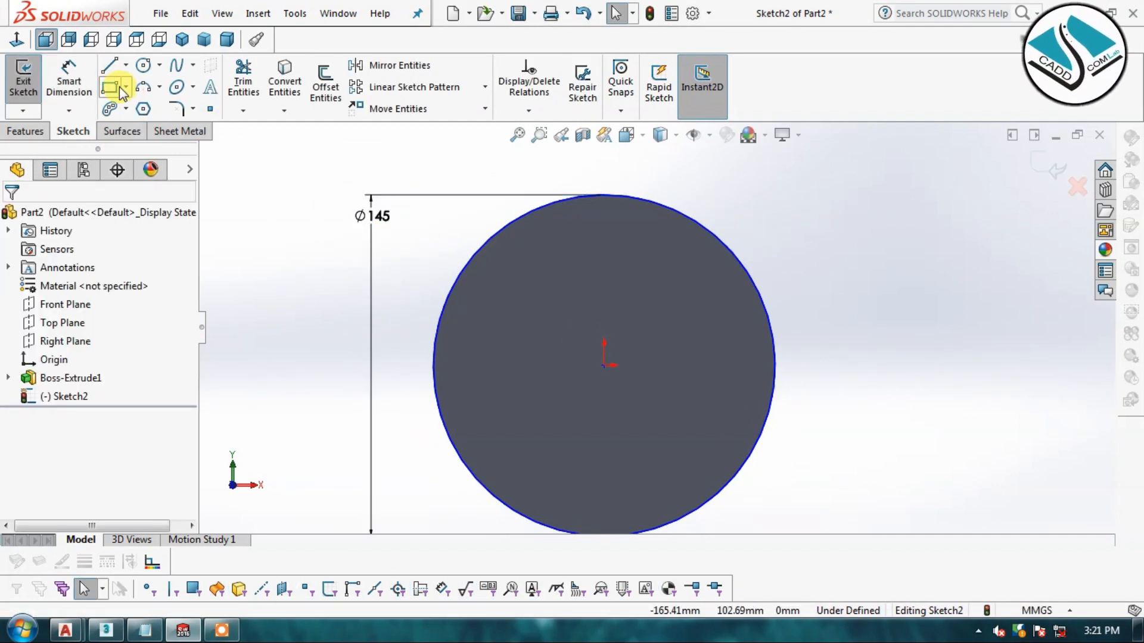
Step: Draw a horizontal line about 172 mm long through the disc's centre and offset it 12 mm to both sides
left_click(109, 65)
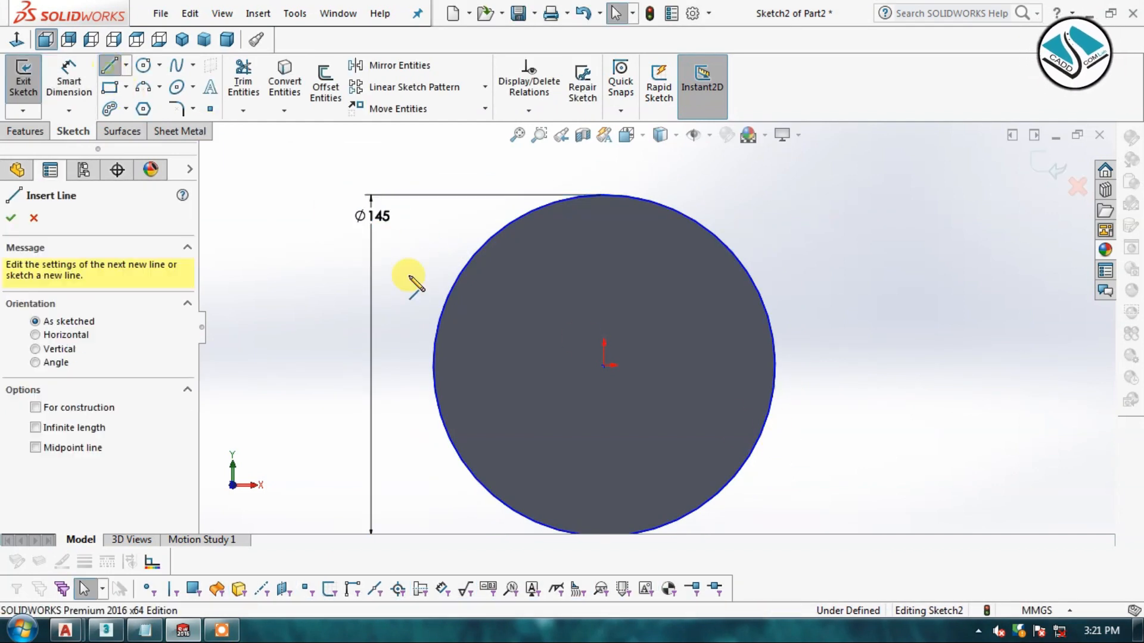
left_click(409, 365)
left_click(812, 365)
key("Escape")
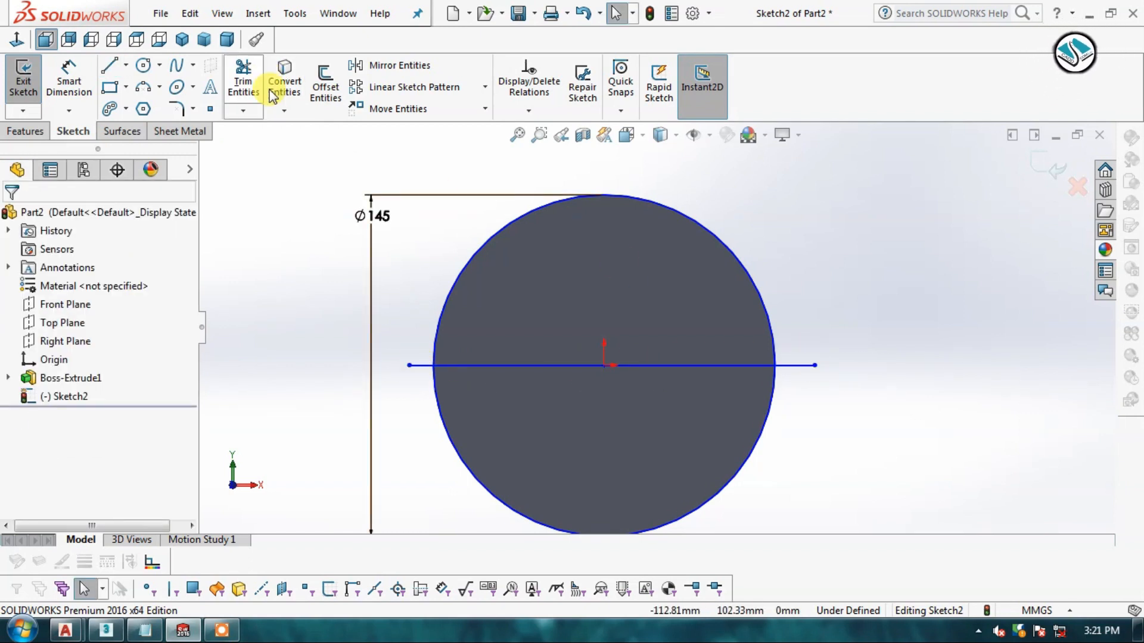
left_click(325, 84)
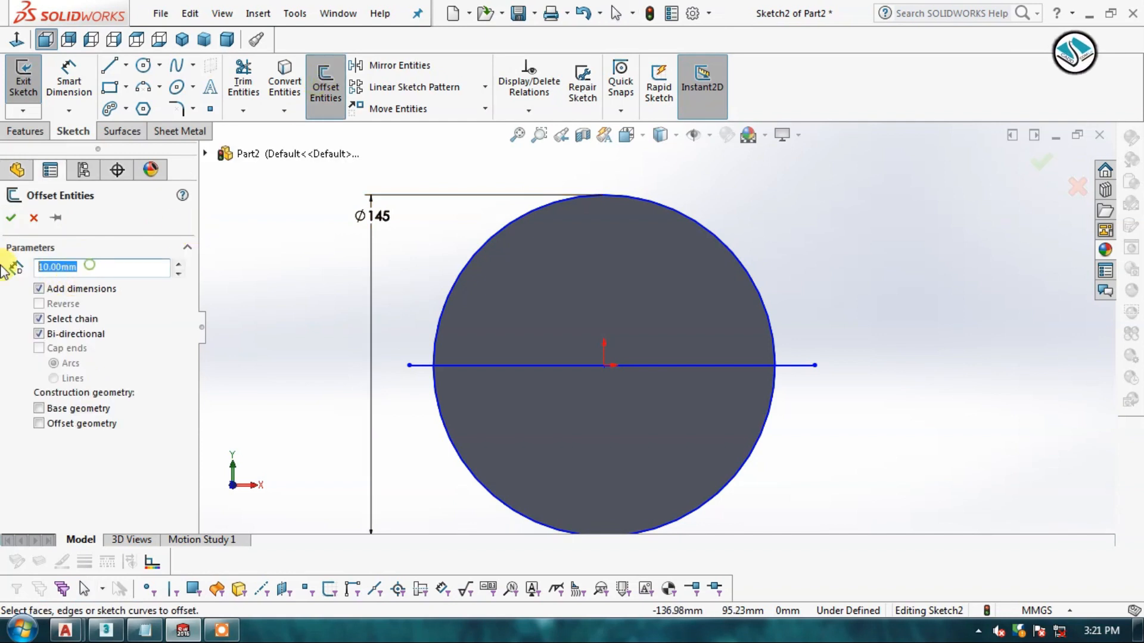
left_click(667, 366)
left_click(11, 220)
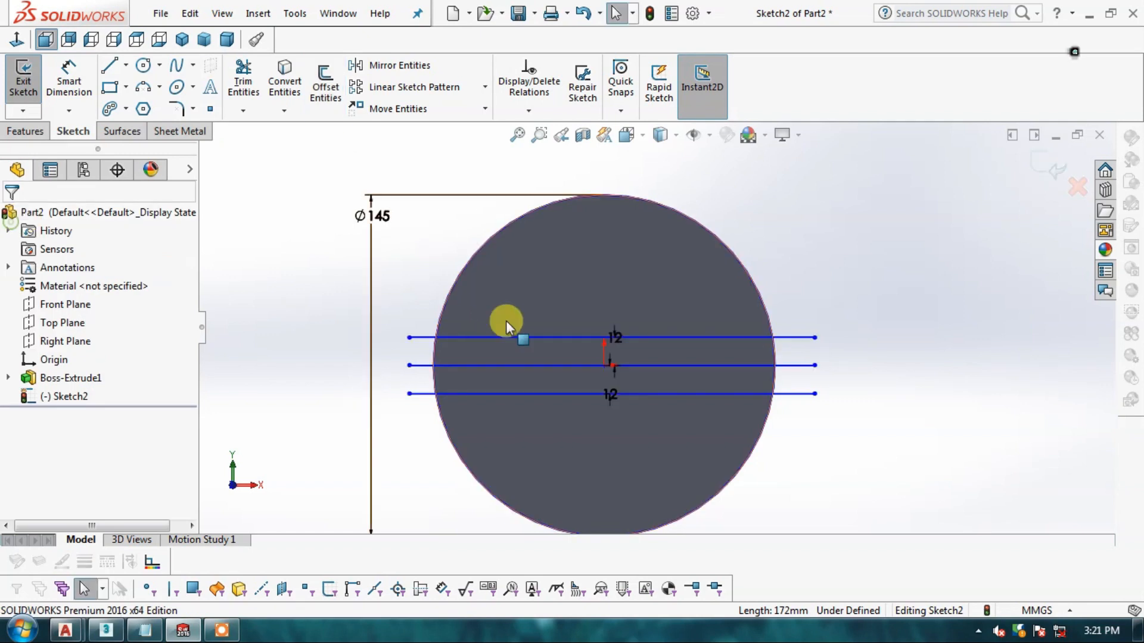
Step: Trim away the overhanging line ends, the centre line and the circle's lower arc, then finish the sketch
scroll(832, 393, "down", 2)
left_click(243, 84)
mouse_move(357, 196)
left_mouse_down()
mouse_move(365, 212)
mouse_move(319, 385)
mouse_move(347, 456)
mouse_move(791, 388)
mouse_move(781, 319)
left_mouse_up()
left_click_drag(686, 350, 507, 373)
left_click(1053, 170)
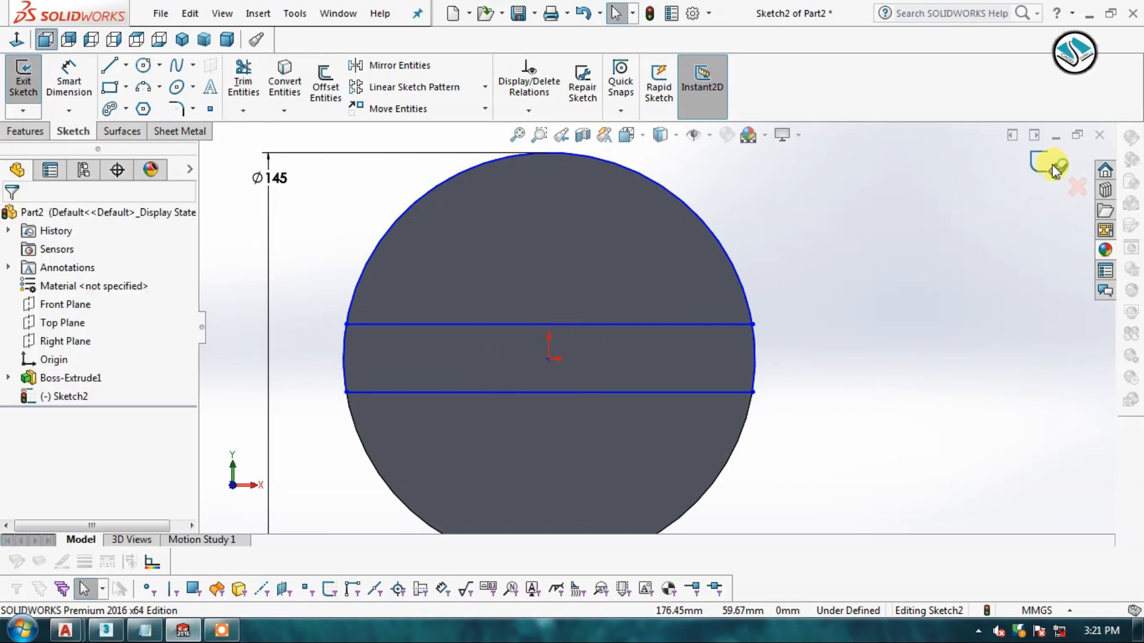
left_click(1052, 166)
Step: Reopen the strip sketch, trim off the remaining upper arc and finish the sketch
middle_click_drag(670, 274, 661, 308)
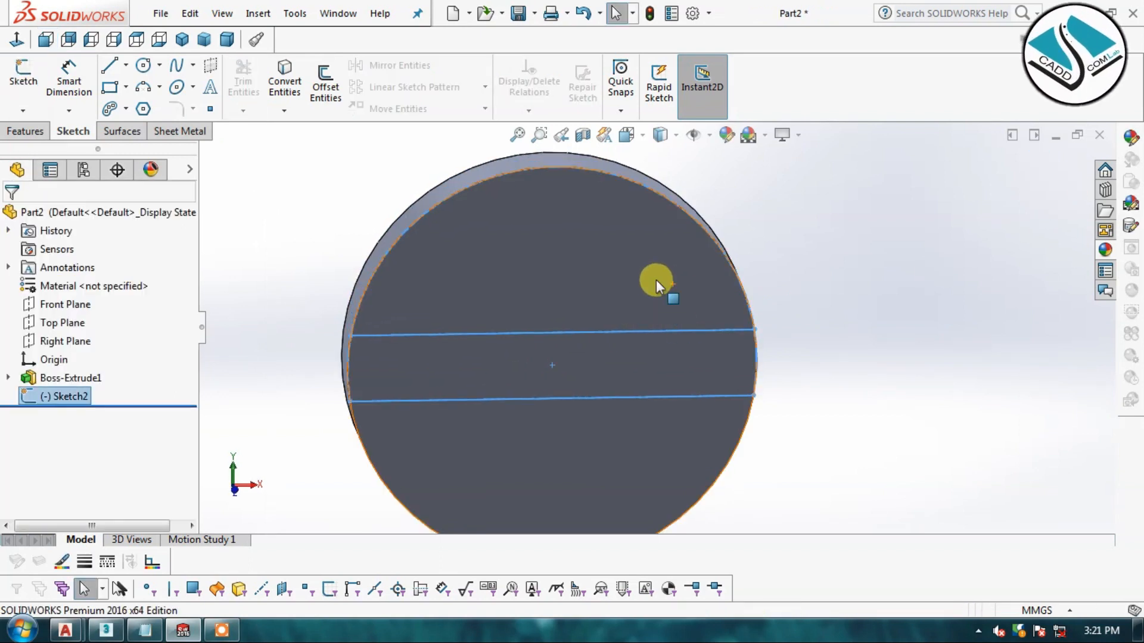
right_click(608, 332)
left_click(619, 209)
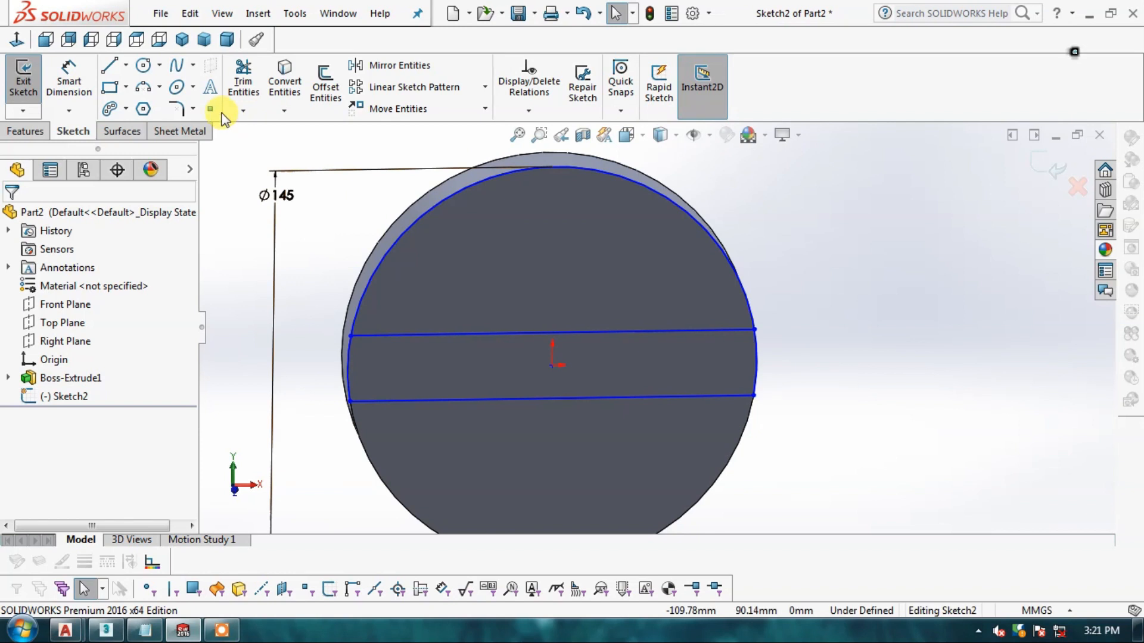
left_click(242, 84)
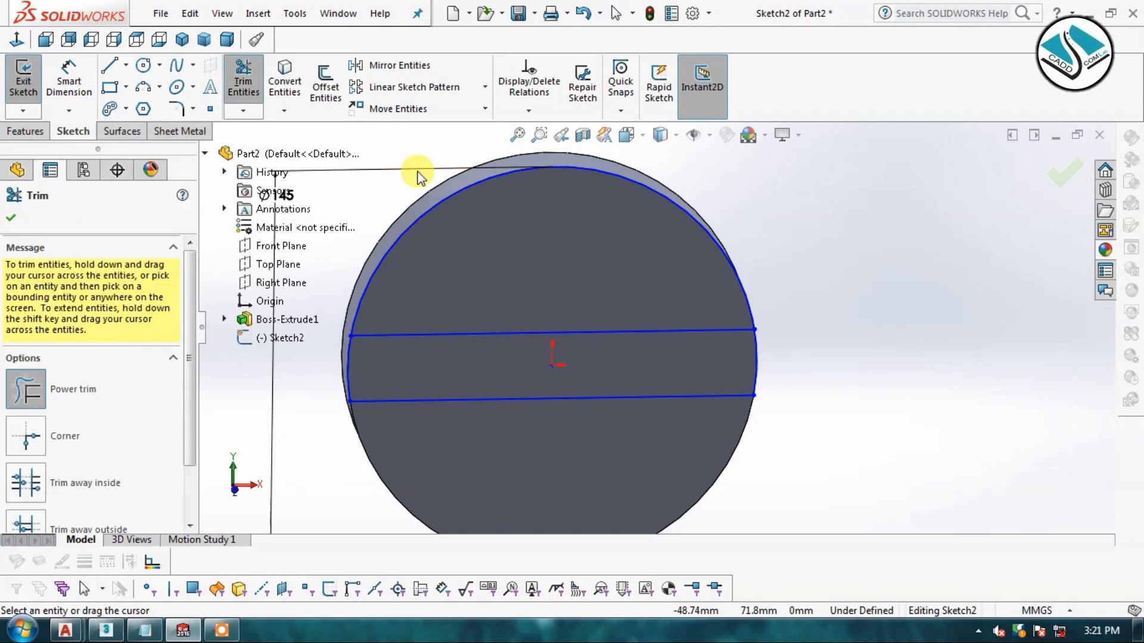
left_click_drag(473, 215, 440, 173)
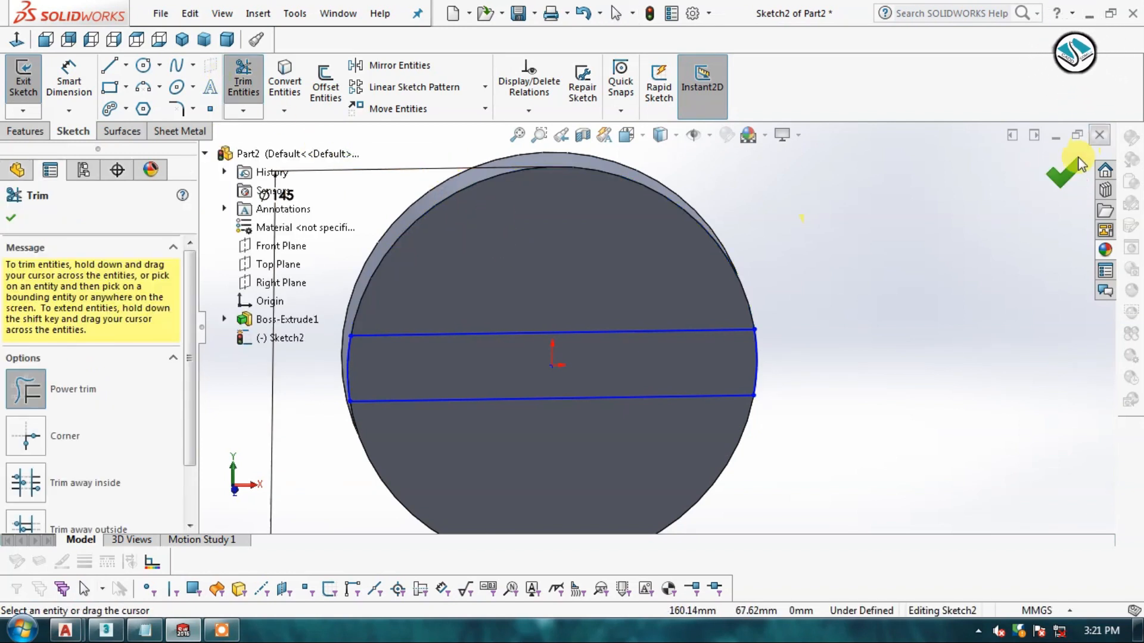
left_click(1058, 175)
left_click(1058, 175)
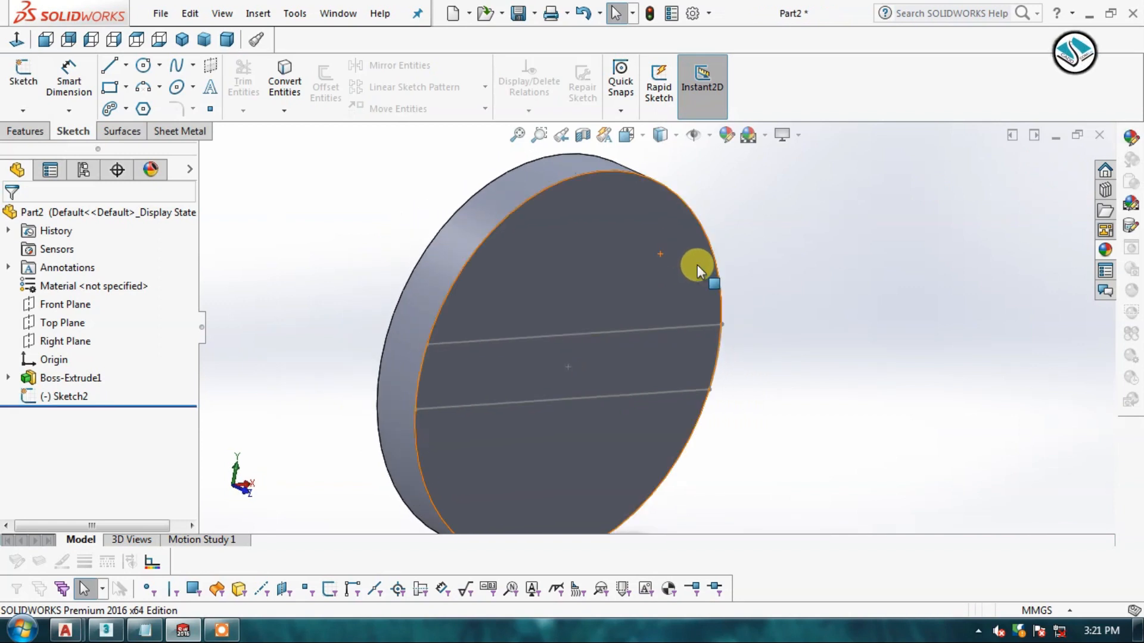
Step: Extrude the closed strip profile outward from the disc's face with a blind depth of 12.5 mm
left_click(26, 132)
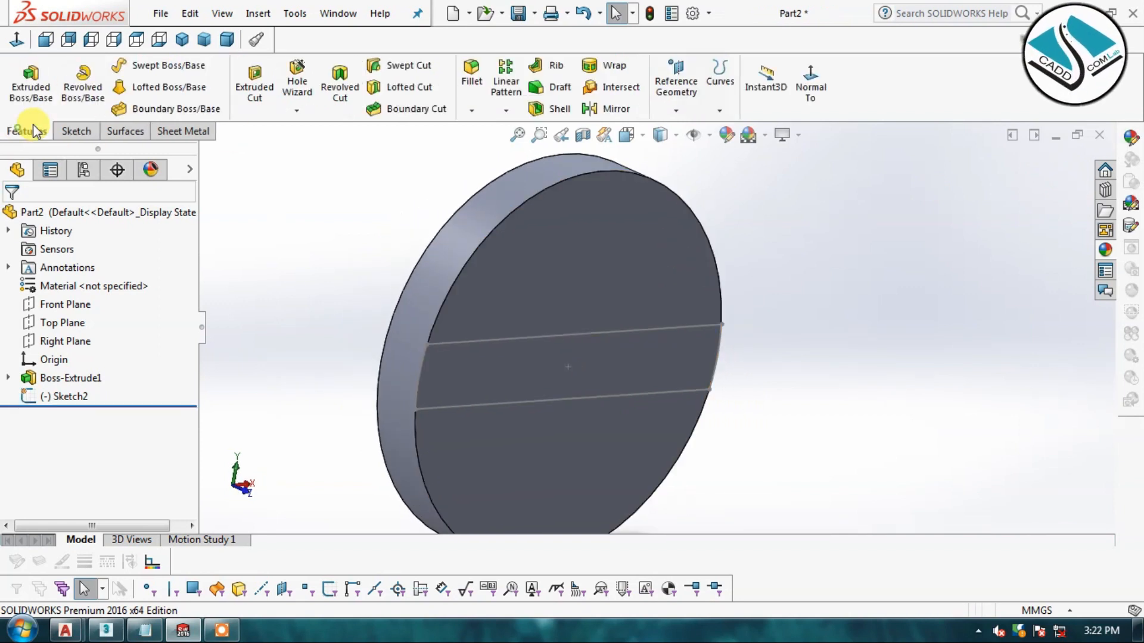
left_click(27, 70)
left_click(547, 336)
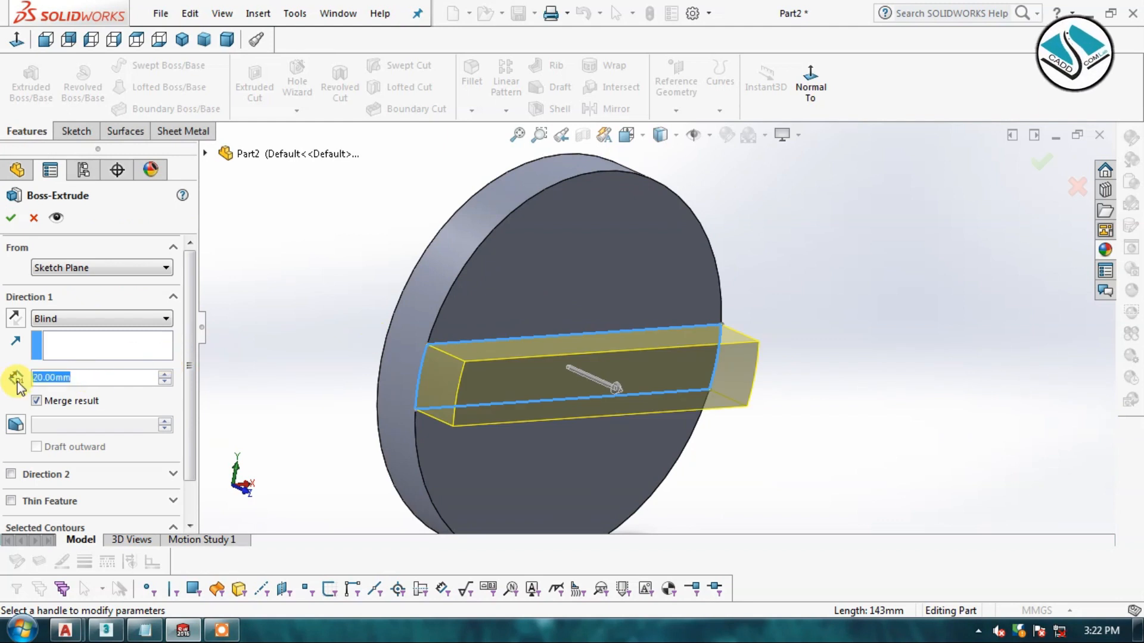
type("12.5")
key("Return")
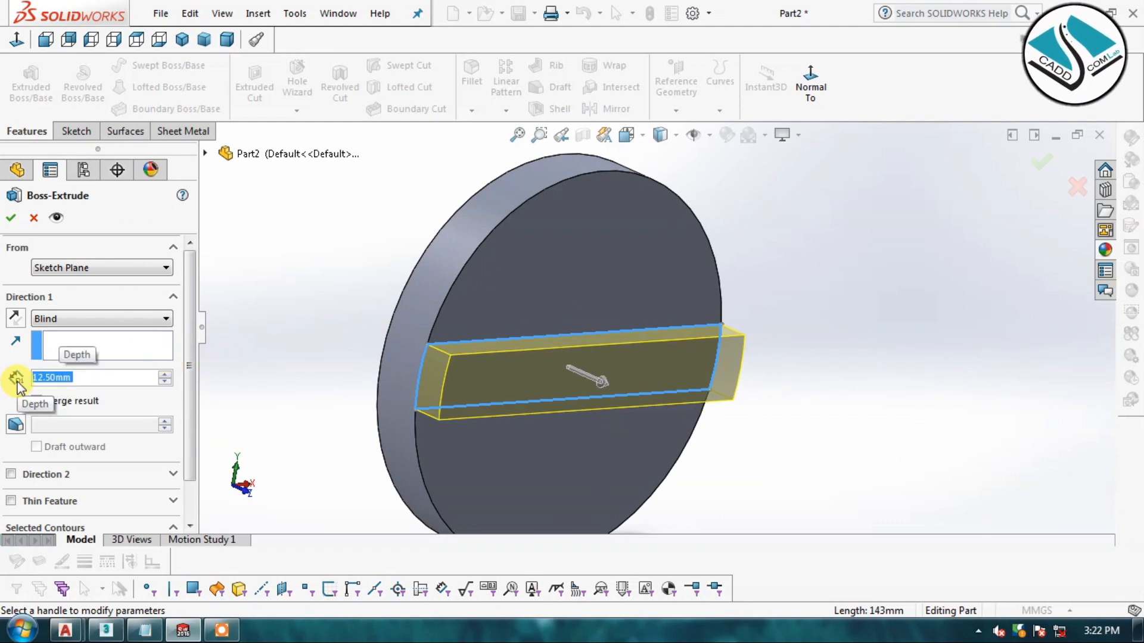
left_click(11, 220)
Step: Start a sketch on the disc's plain back face and draw a vertical line through its centre, extending beyond the disc at both ends
middle_click_drag(725, 434, 549, 372)
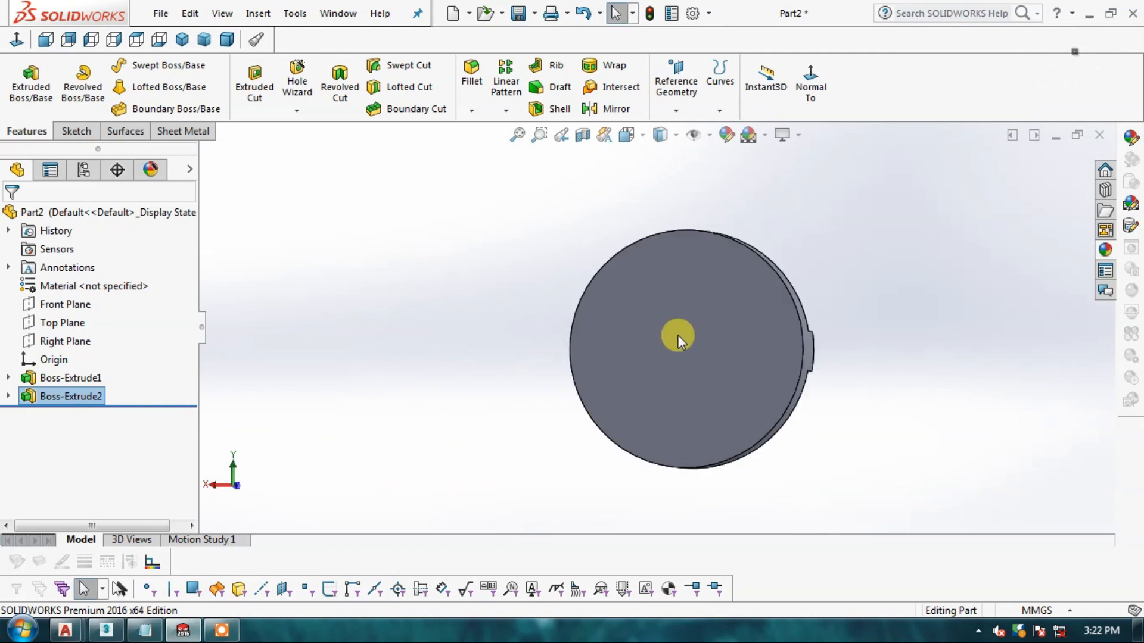
mouse_move(678, 335)
middle_mouse_down()
mouse_move(783, 326)
mouse_move(702, 337)
middle_mouse_up()
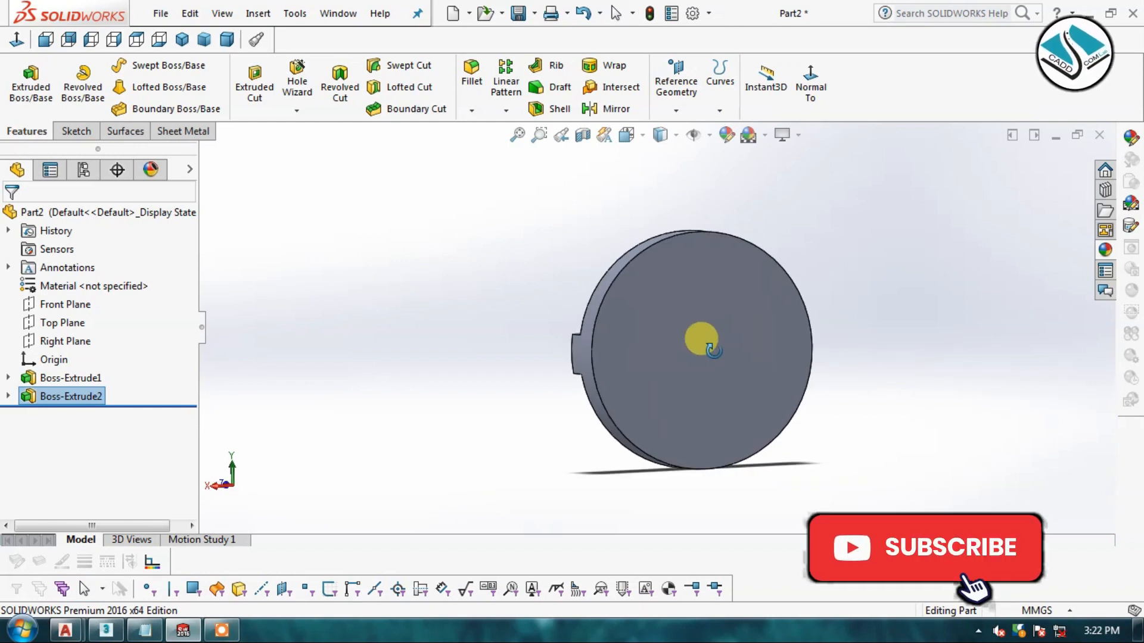
left_click(72, 135)
left_click(23, 76)
left_click(684, 315)
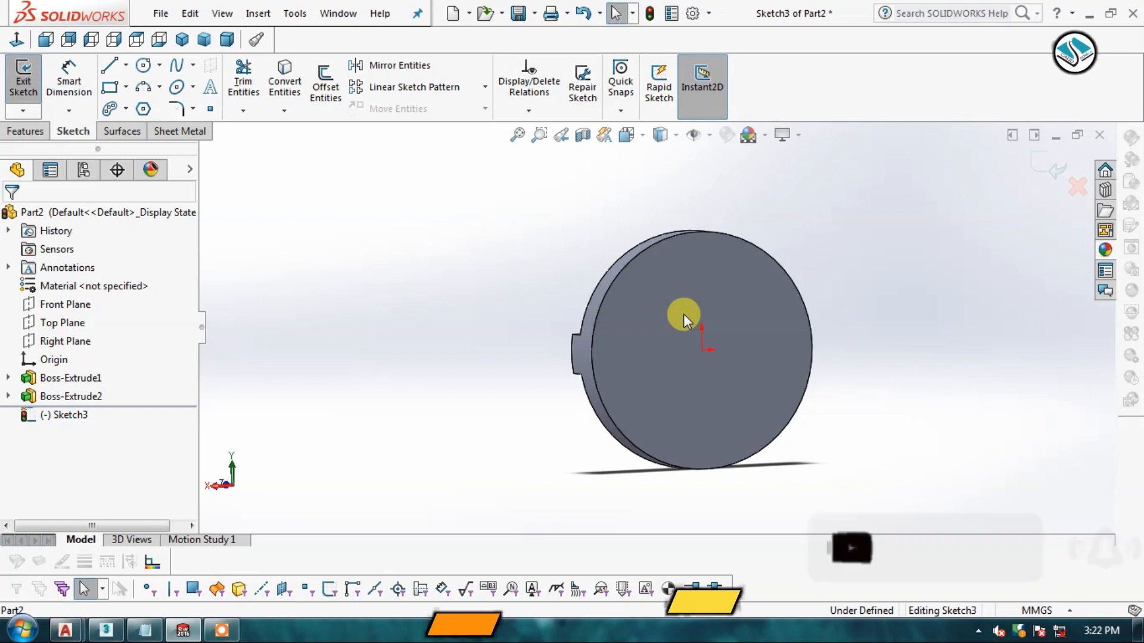
left_click(19, 39)
left_click(109, 66)
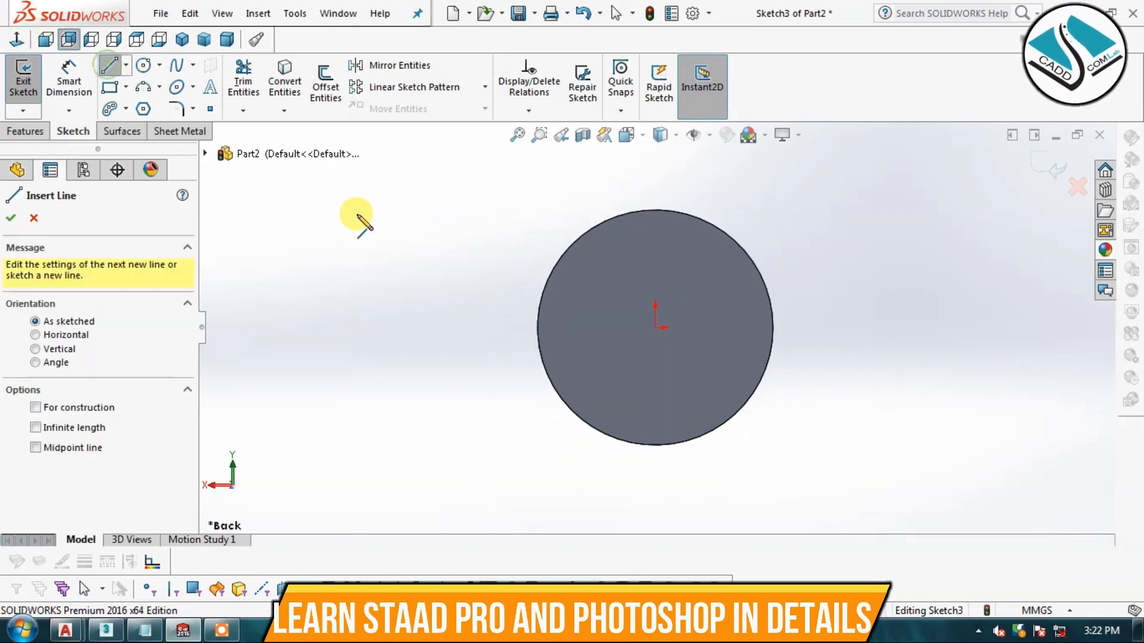
left_click(655, 168)
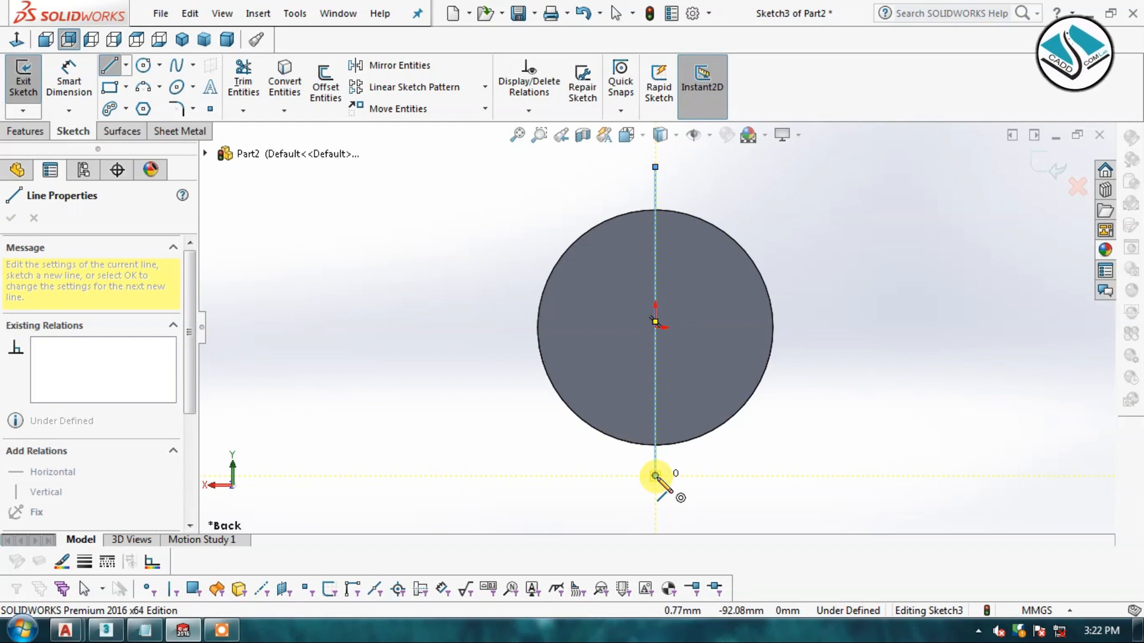
left_click(655, 476)
key("Escape")
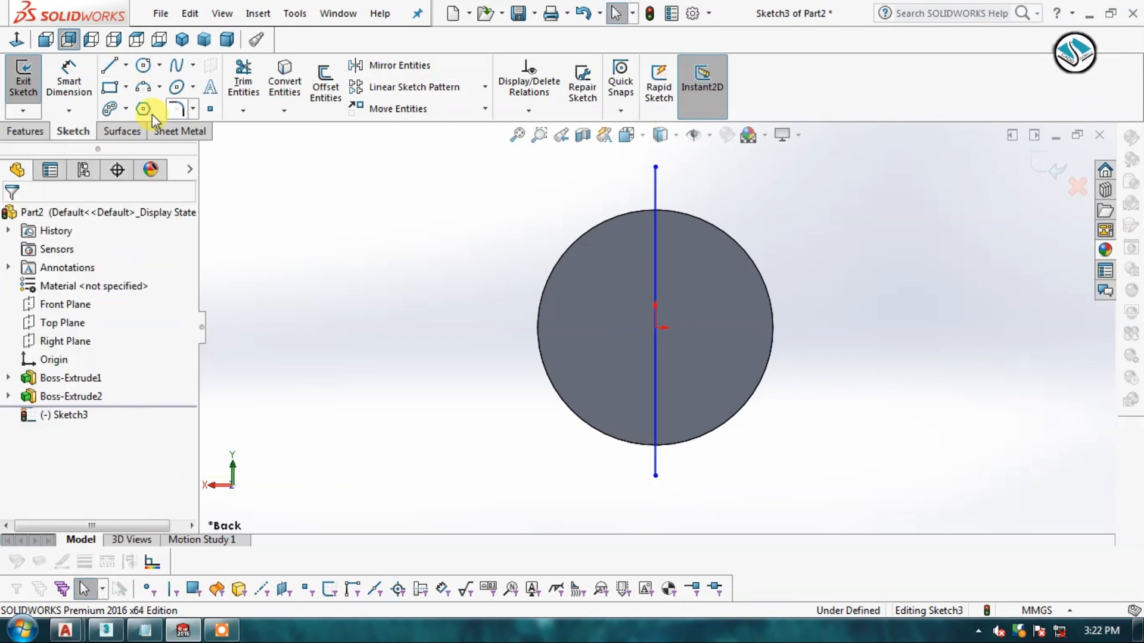
Step: Offset the vertical centre line 12 mm to both sides
left_click(326, 83)
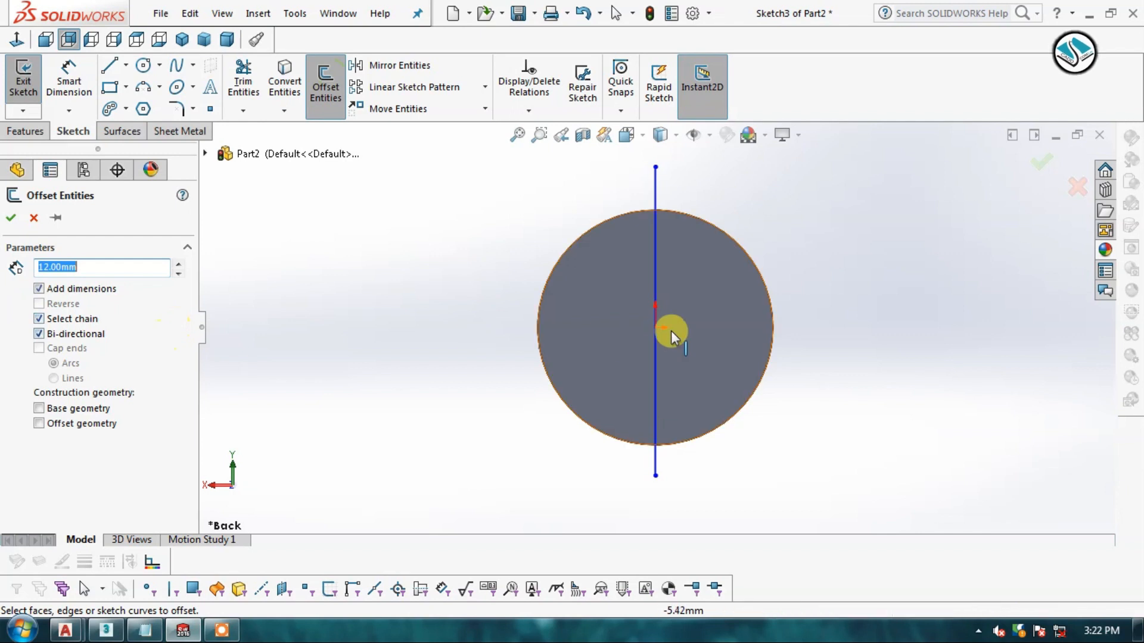
left_click(655, 188)
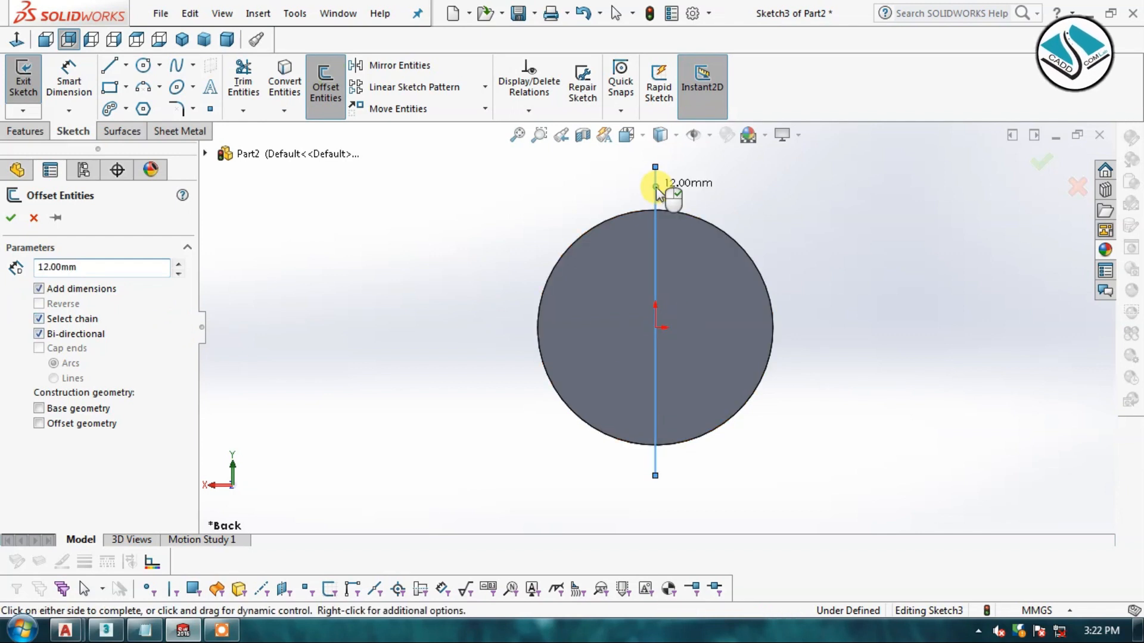
left_click(16, 170)
key("Return")
Step: Draw a circle centred on the origin with a radius of about 85 mm, larger than the disc
left_click(143, 65)
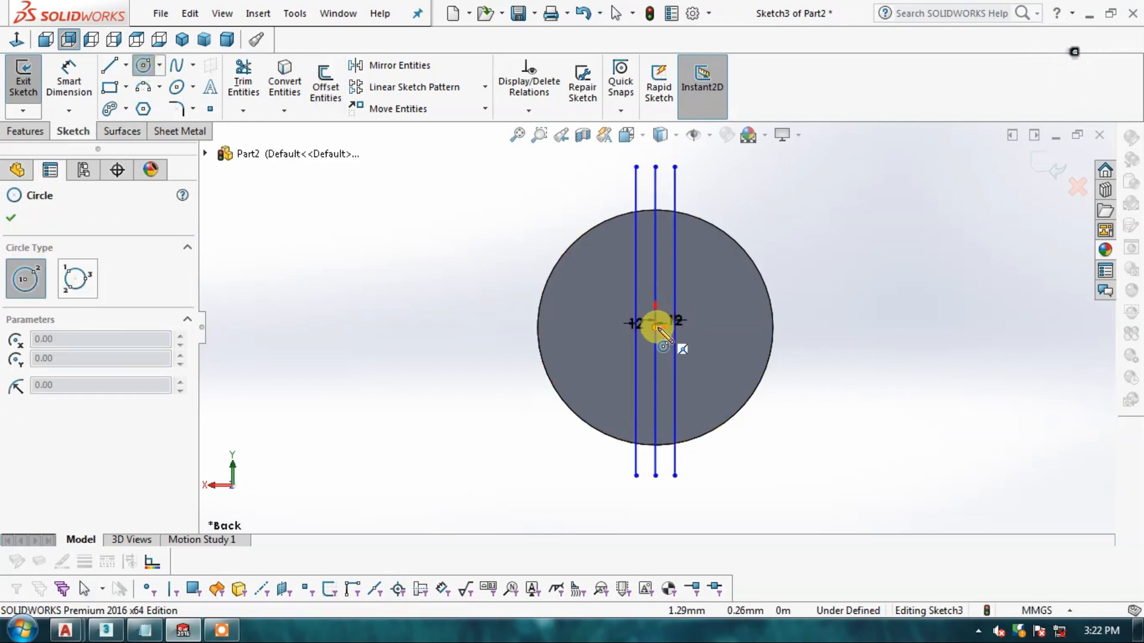
left_click(655, 326)
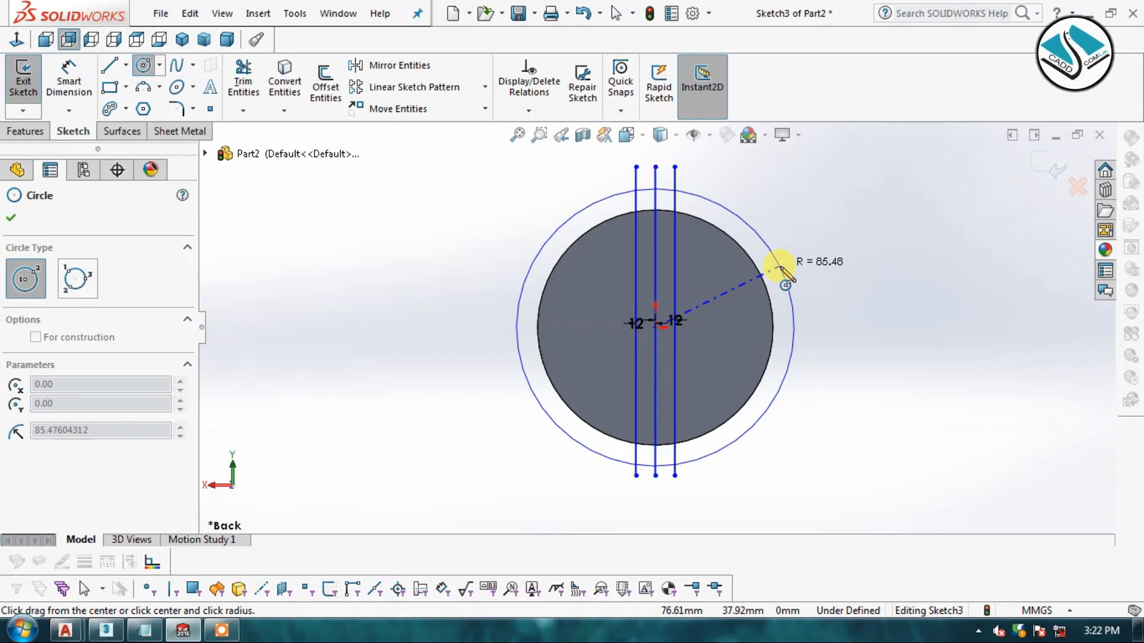
left_click(780, 267)
scroll(826, 280, "down", 2)
scroll(826, 280, "up", 2)
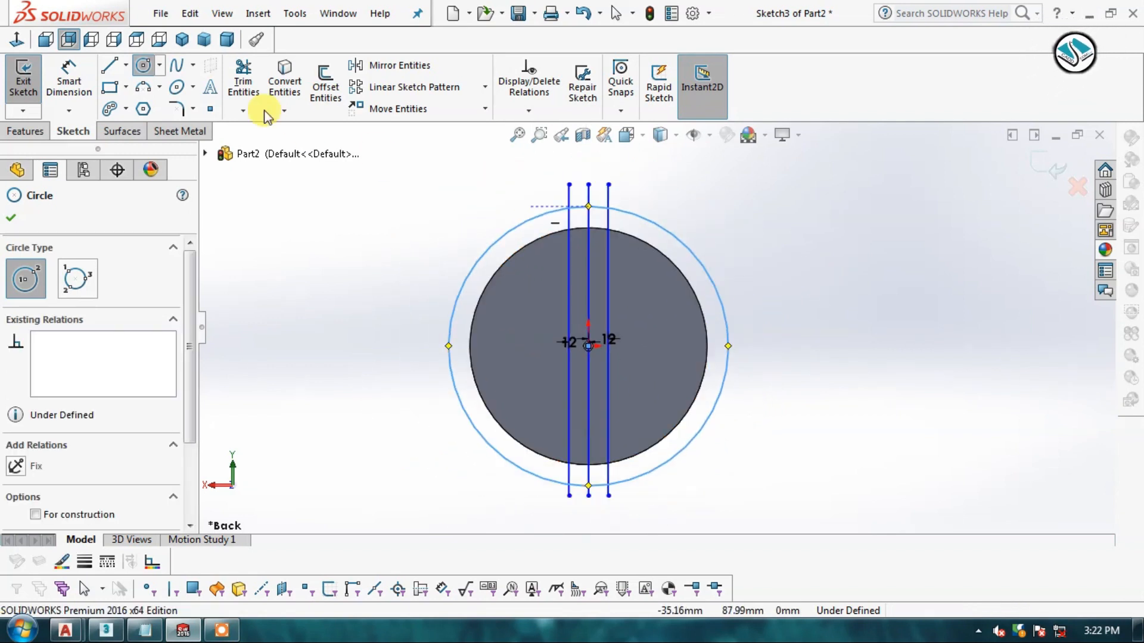
key("Escape")
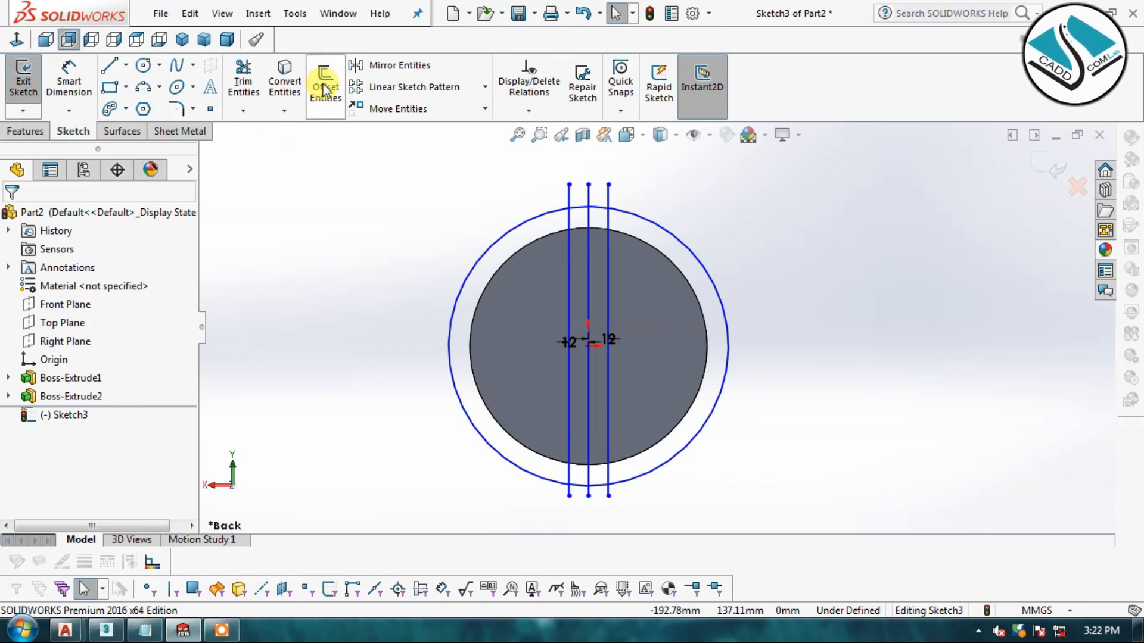
Step: Set the new circle's diameter to 145 mm so it matches the disc's edge
left_click(64, 83)
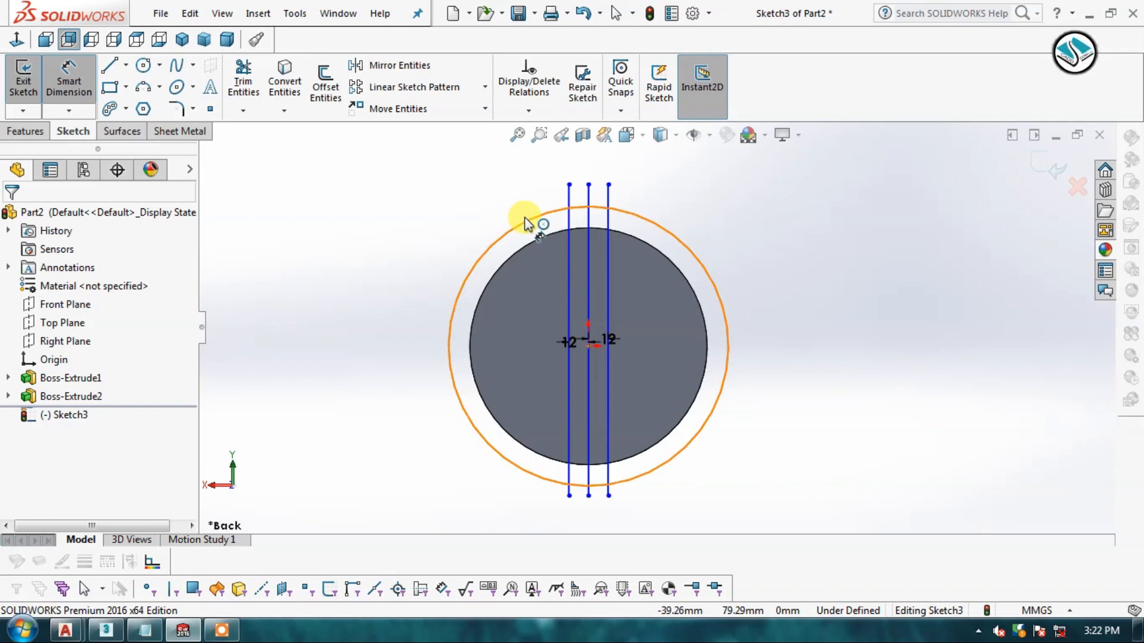
left_click(525, 224)
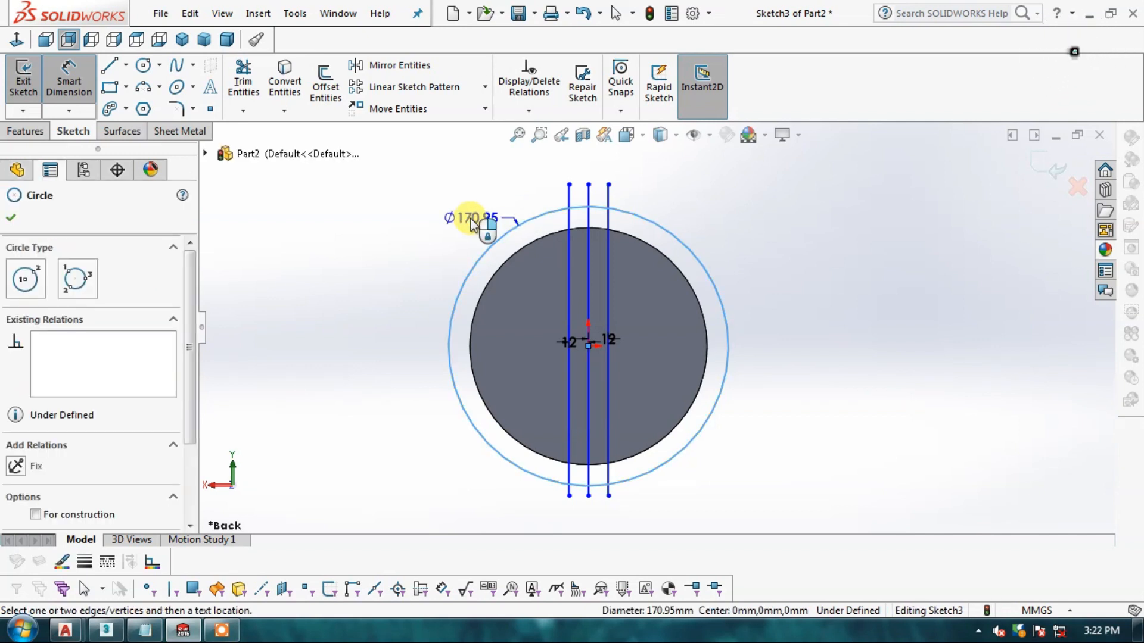
left_click(410, 200)
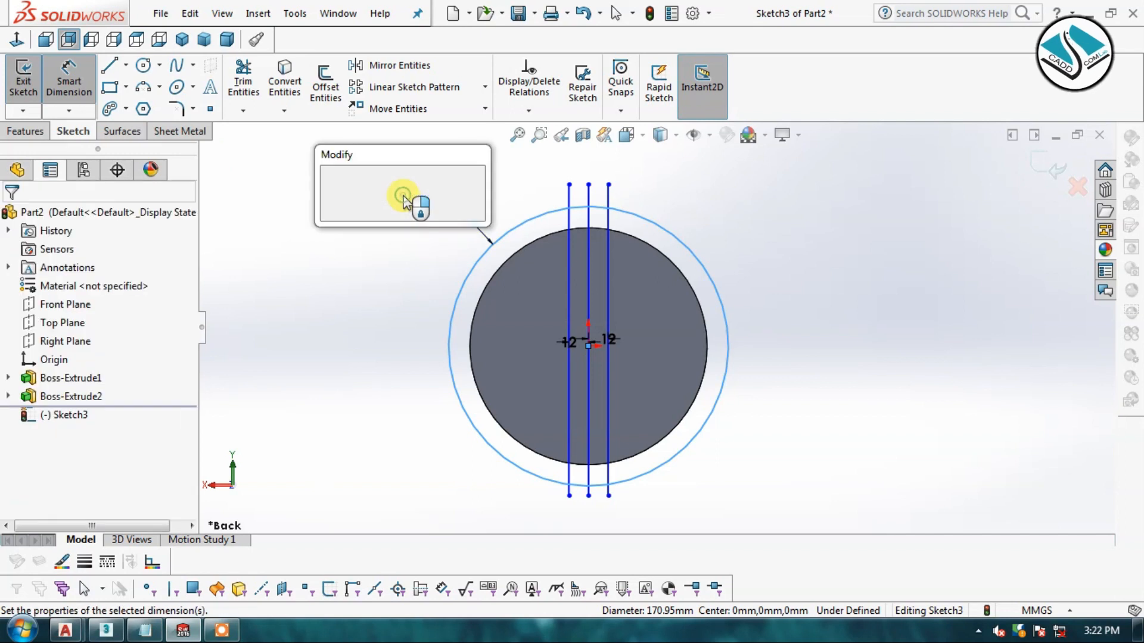
type("145")
key("Return")
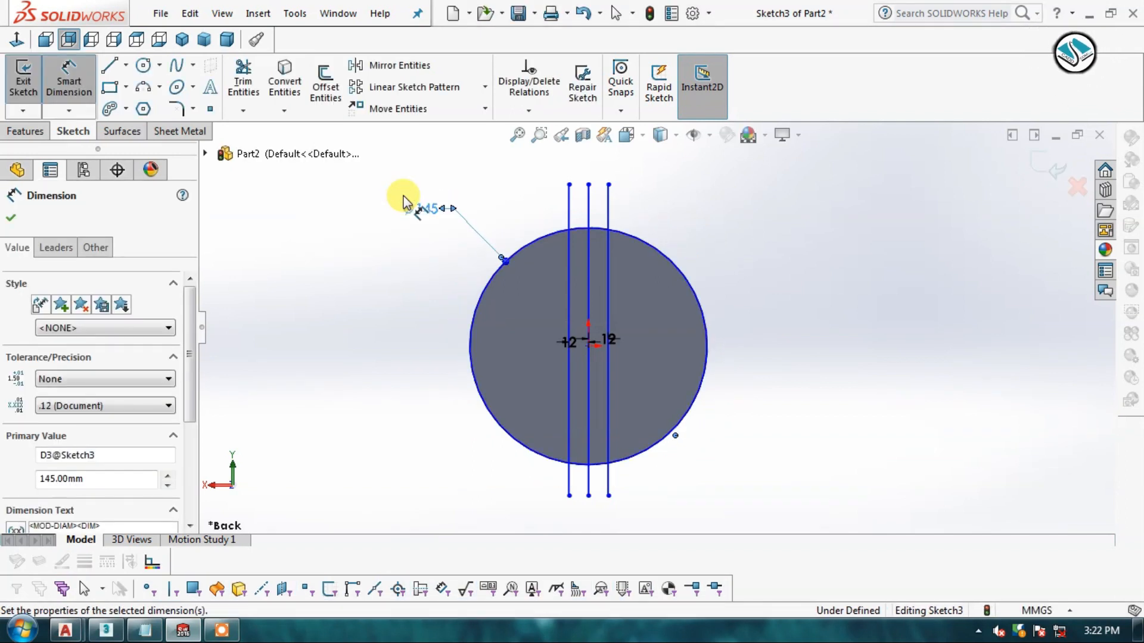
key("Escape")
Step: Trim the line ends, the centre line and the outer arcs, leaving a closed vertical strip across the disc
left_click(243, 80)
mouse_move(700, 189)
left_mouse_down()
mouse_move(495, 224)
mouse_move(492, 327)
mouse_move(610, 495)
mouse_move(678, 320)
mouse_move(613, 225)
left_mouse_up()
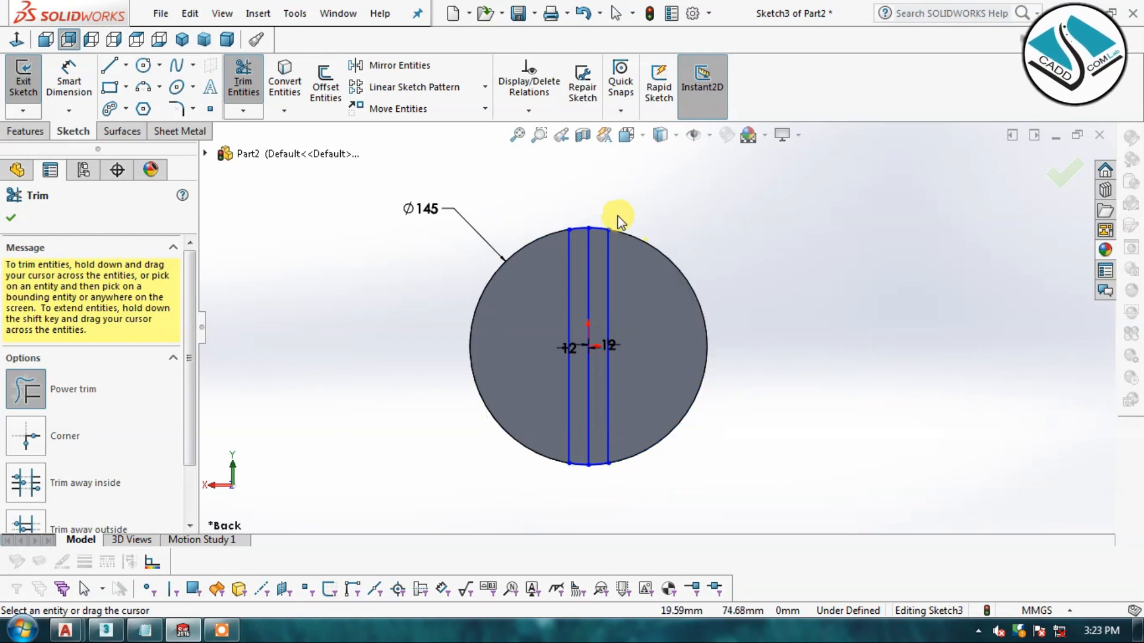
scroll(599, 252, "down", 2)
mouse_move(600, 274)
left_mouse_down()
mouse_move(586, 363)
mouse_move(559, 290)
left_mouse_up()
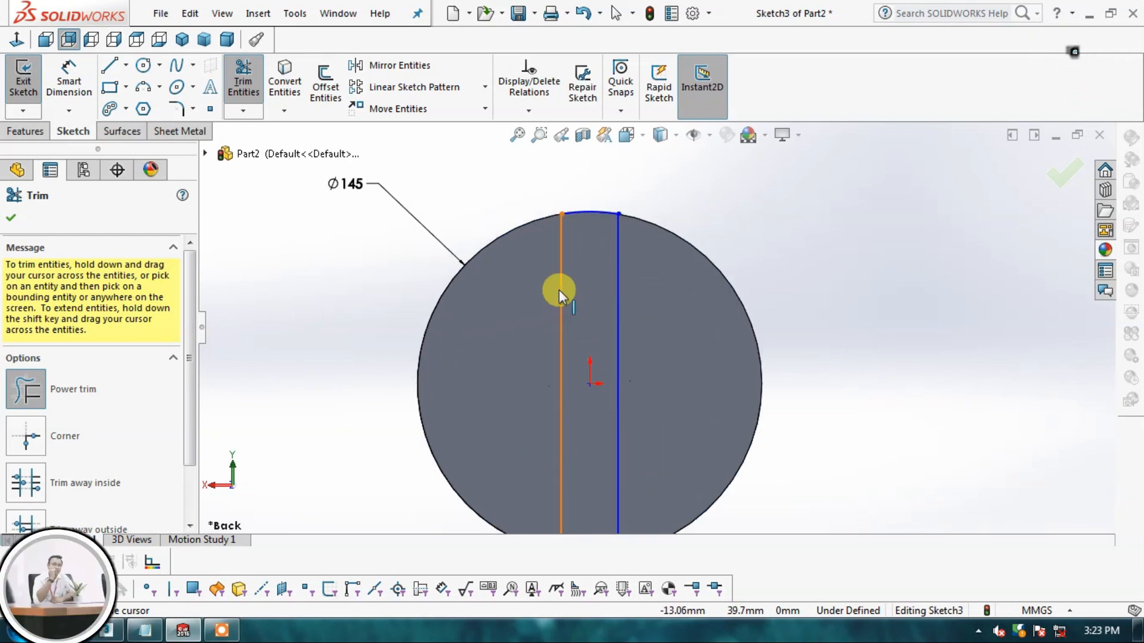
scroll(656, 327, "up", 3)
left_click(1063, 174)
Step: Extrude the vertical strip outward from the disc's back face with a blind depth of 12.5 mm
middle_click_drag(661, 295, 690, 278)
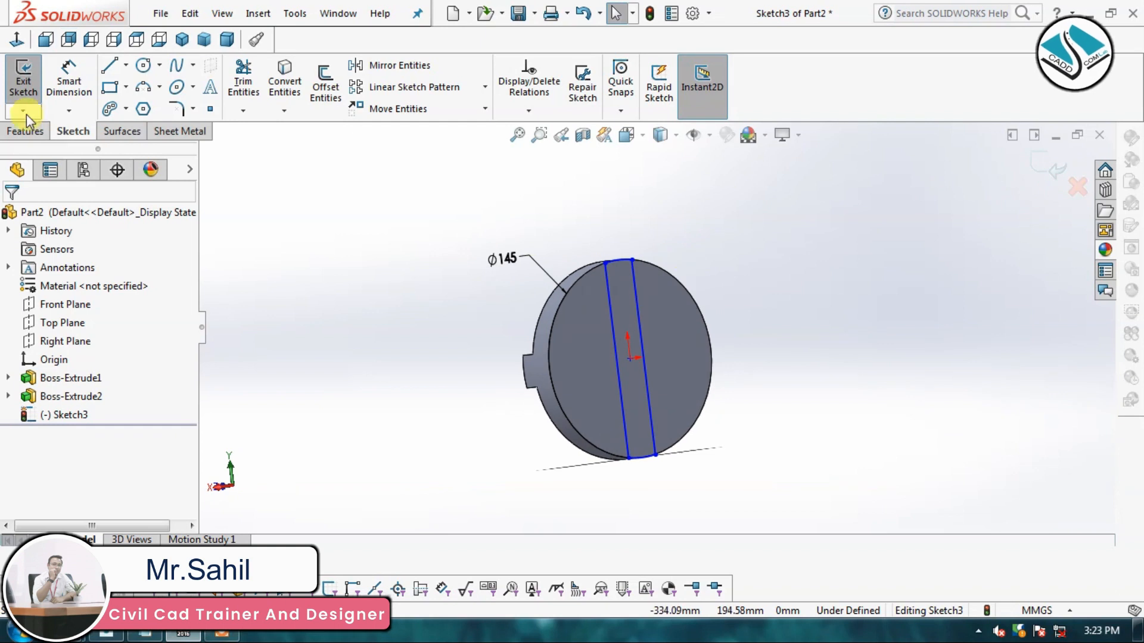
left_click(25, 132)
left_click(31, 84)
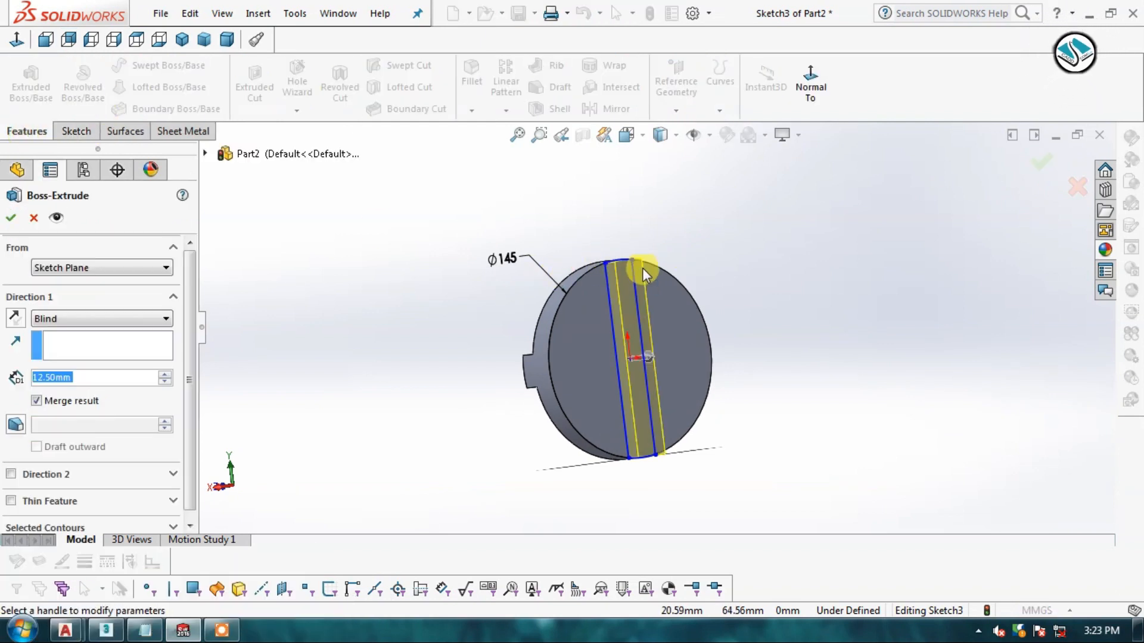
left_click(12, 220)
left_click(604, 600)
left_click(605, 600)
Step: Save the finished centre disc as Part2 in the coluping folder
middle_click_drag(761, 444, 795, 368)
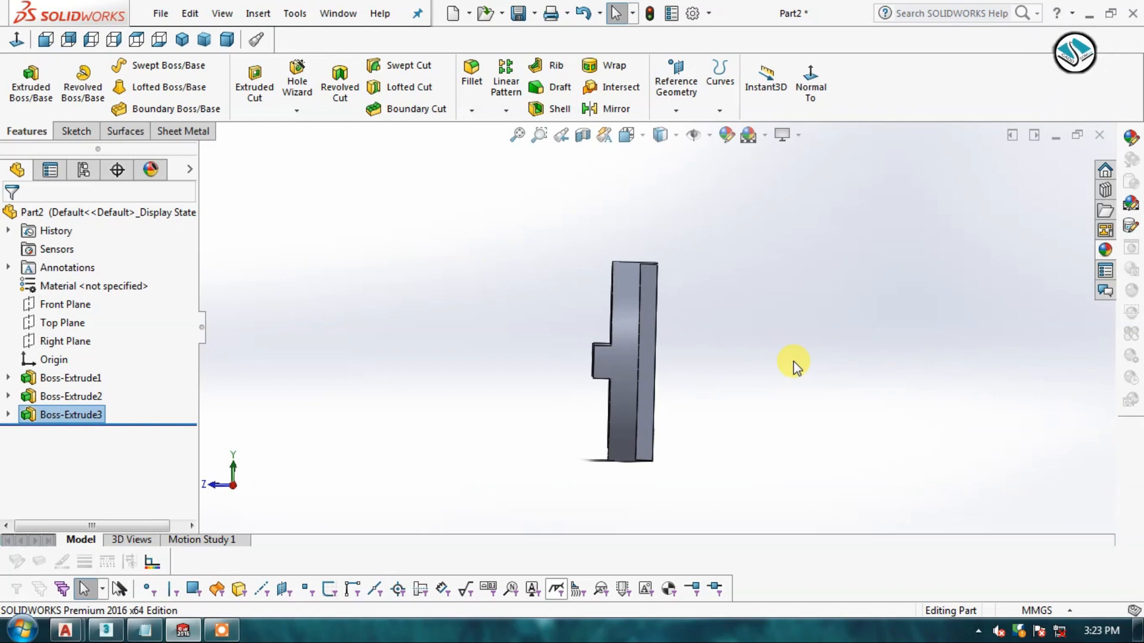
middle_click_drag(727, 337, 733, 377)
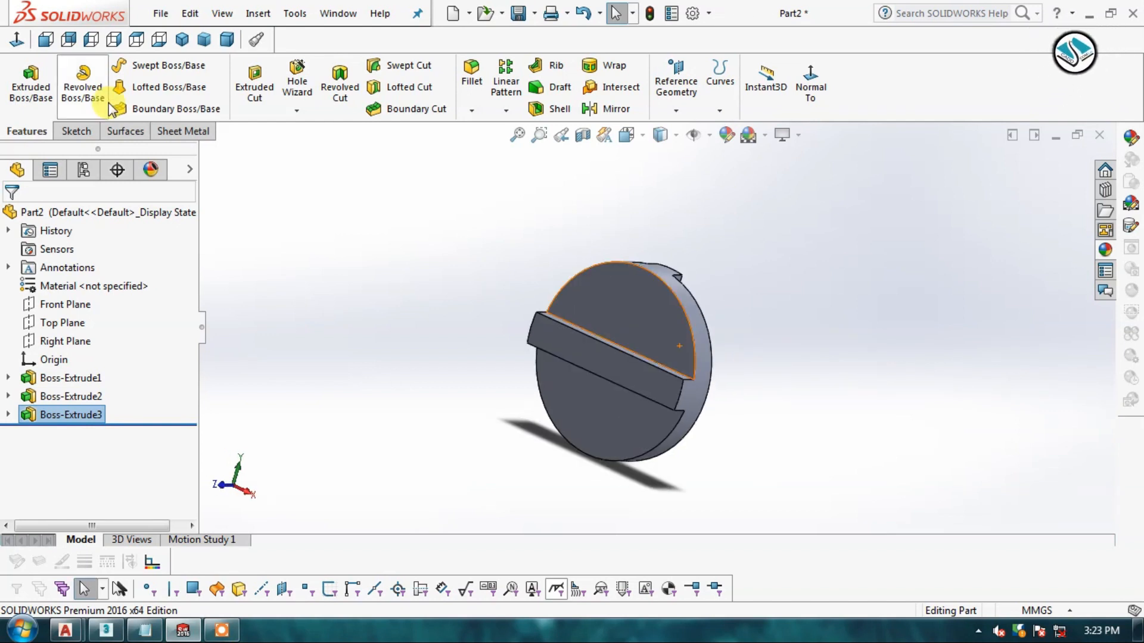
left_click(159, 18)
left_click(196, 196)
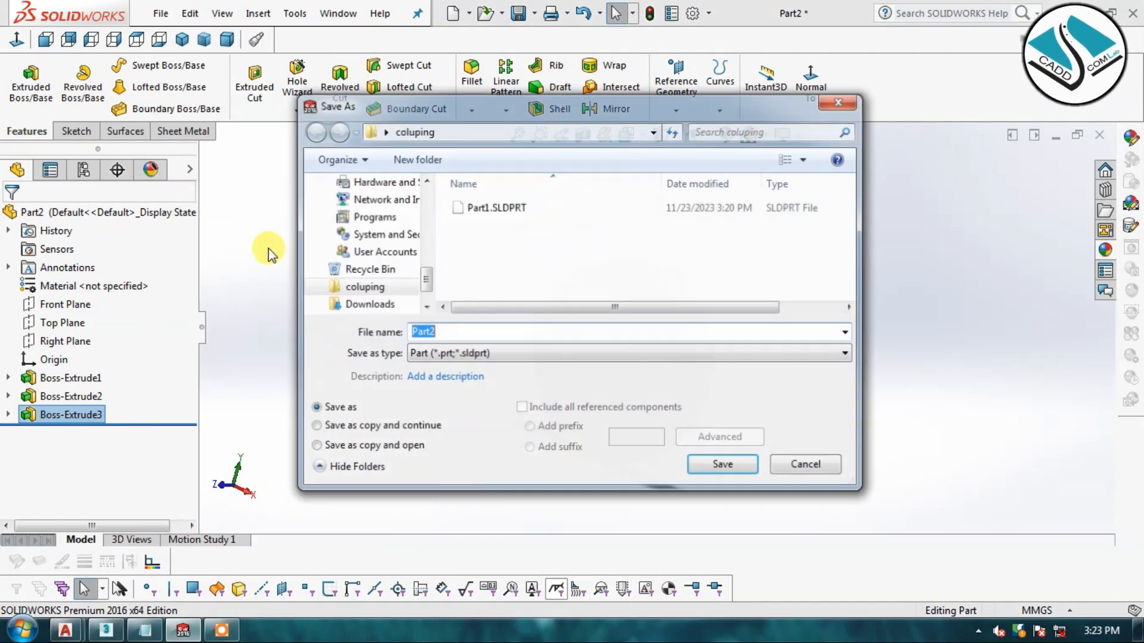
left_click(724, 466)
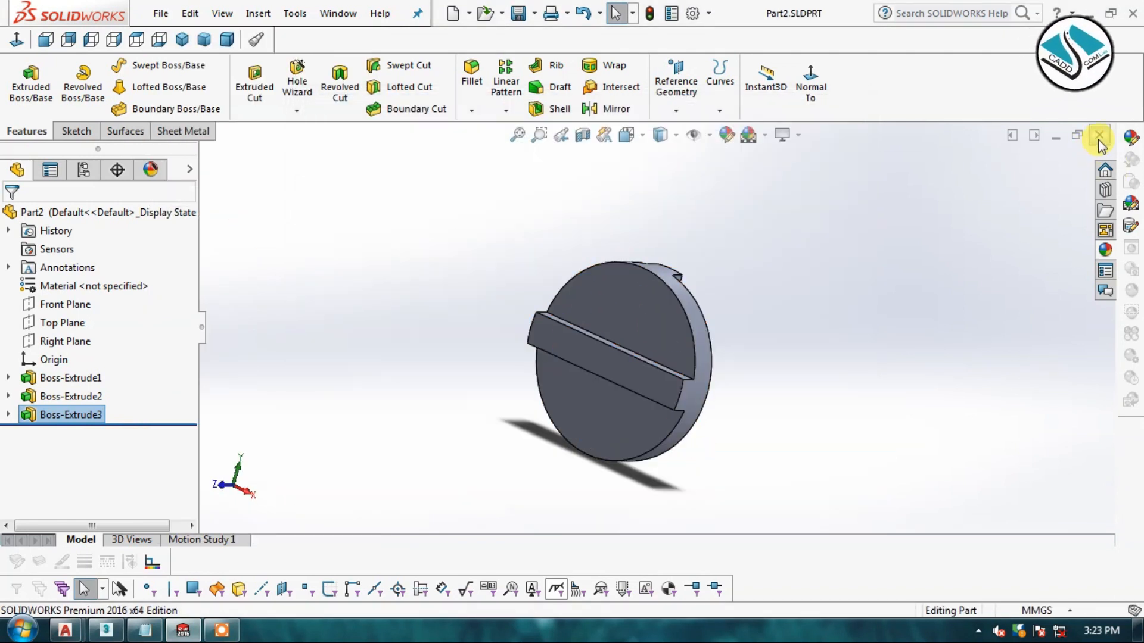
Step: Close the saved part and create a new part document
left_click(1098, 135)
left_click(159, 17)
left_click(208, 40)
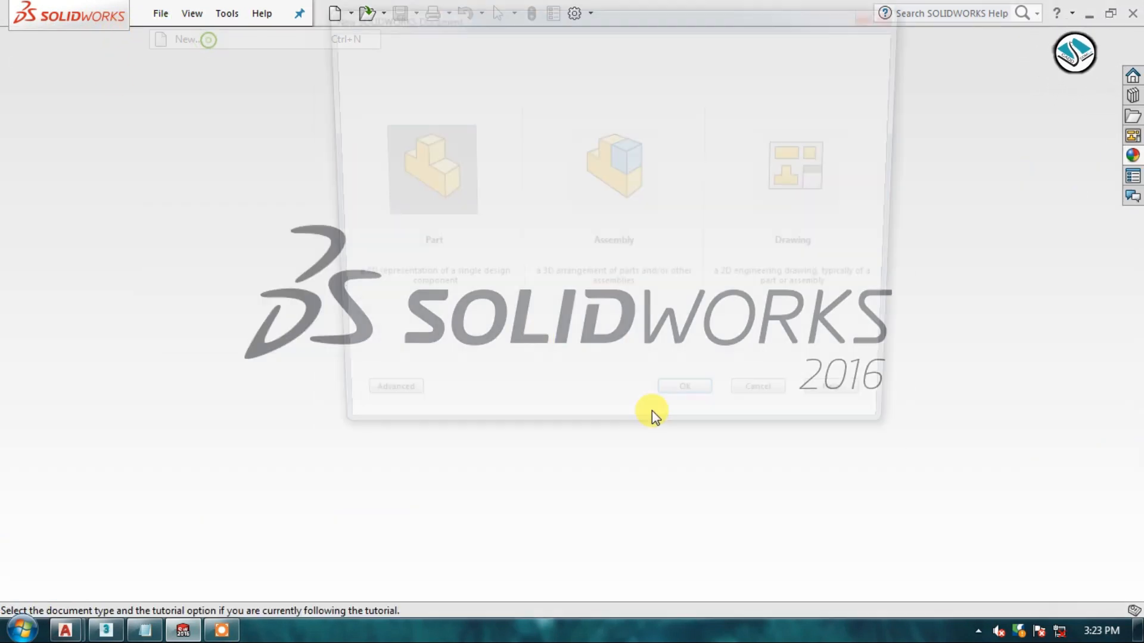
left_click(695, 413)
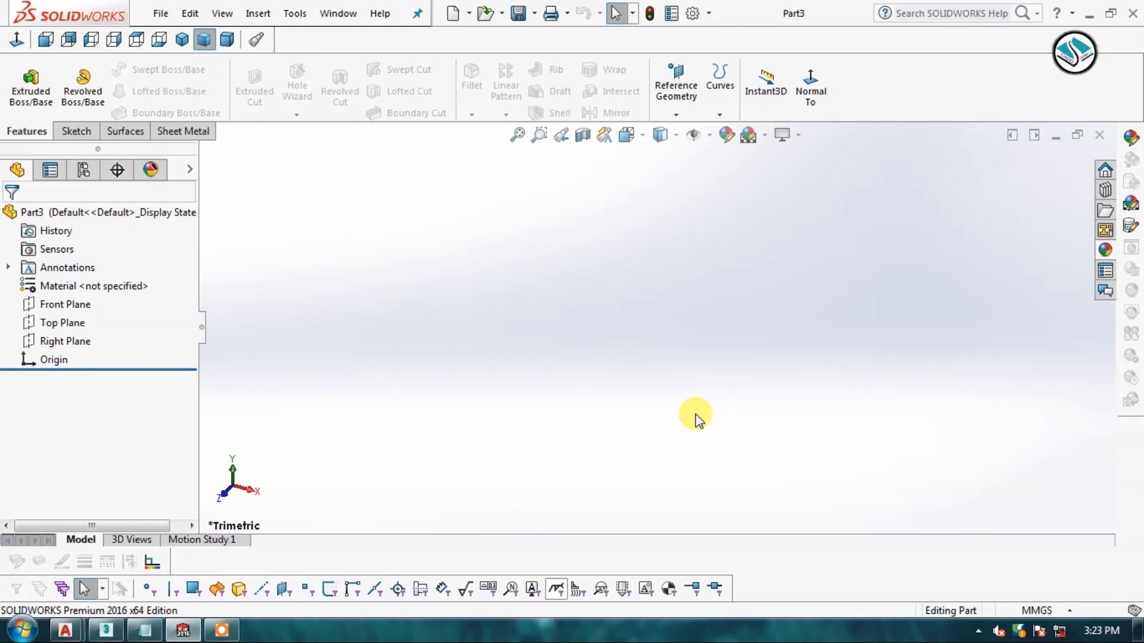
Step: Start a sketch on the Front Plane and draw a circle about 61 mm in diameter centred on the origin
left_click(75, 131)
left_click(20, 83)
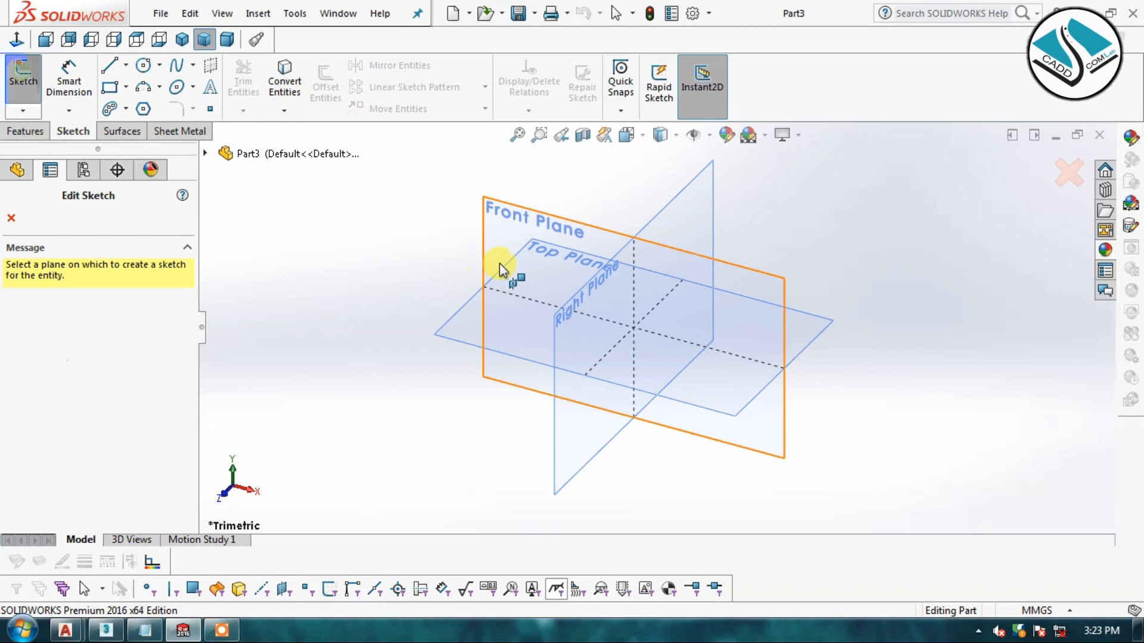
left_click(516, 219)
left_click(144, 66)
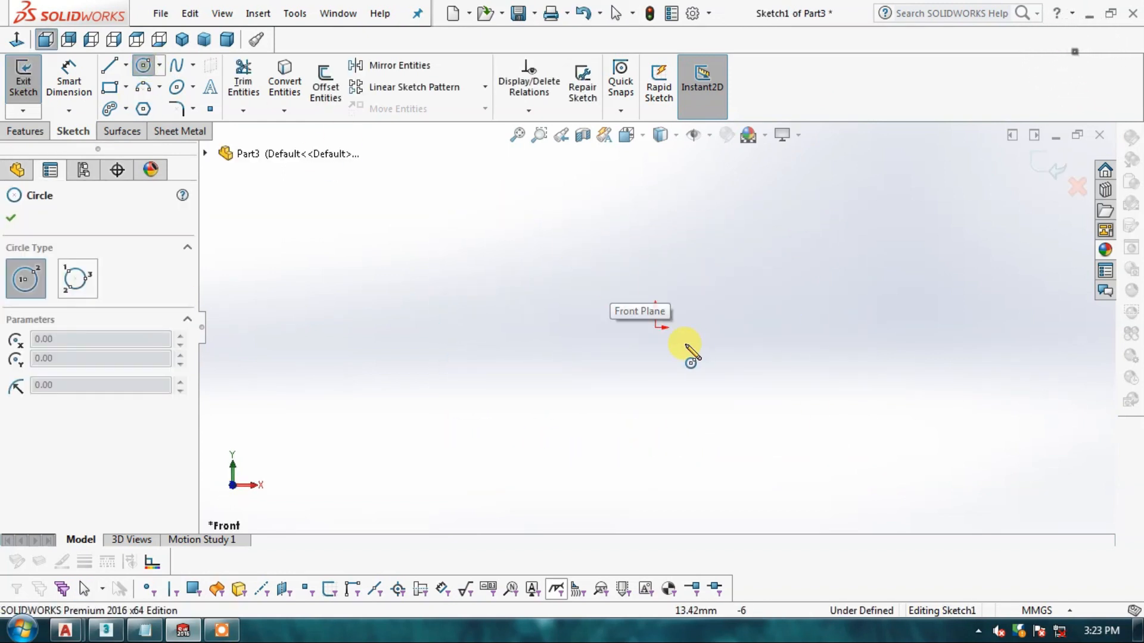
left_click(655, 326)
left_click(705, 272)
Step: Set the circle's diameter to 50 mm and finish the sketch
left_click(61, 85)
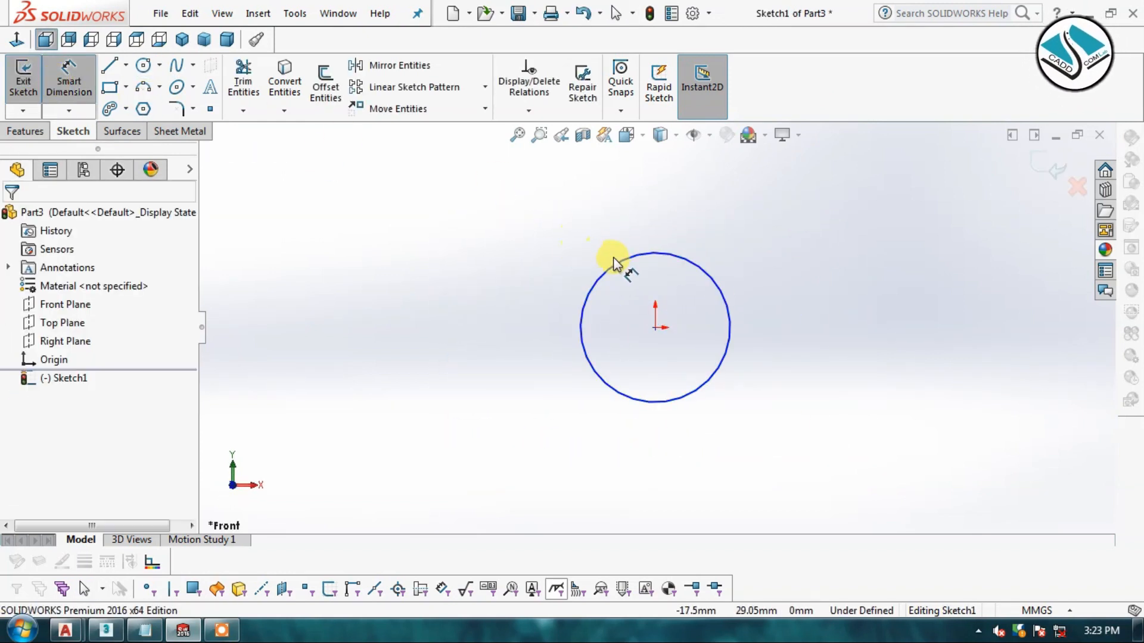
left_click(613, 263)
left_click(542, 231)
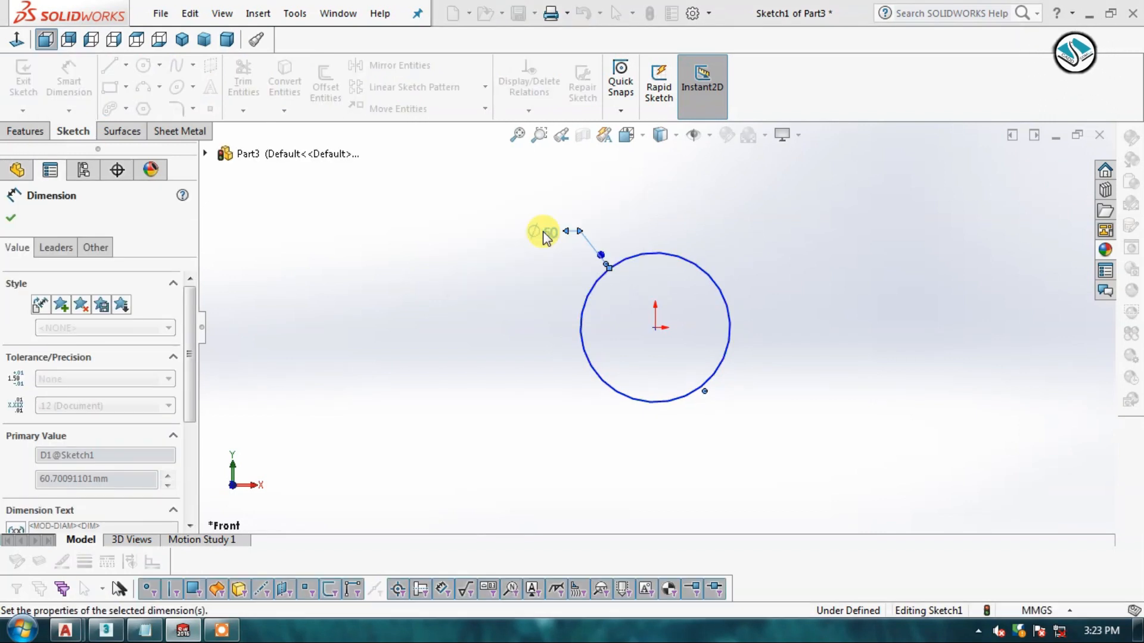
type("50")
key("Return")
left_click(1049, 167)
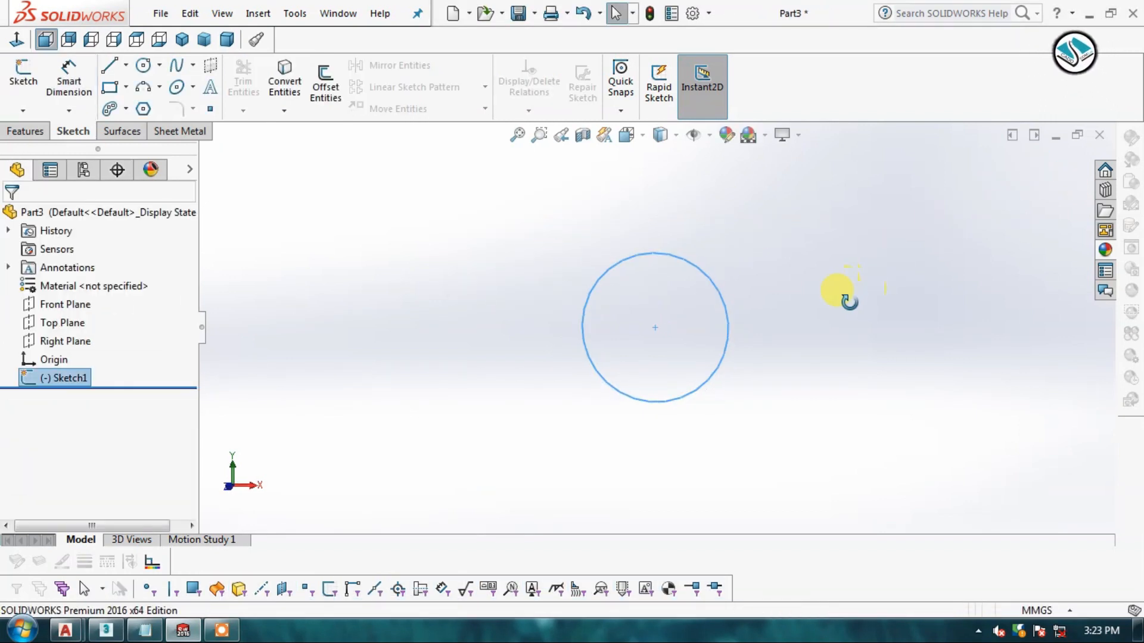
Step: Extrude the circle into a solid cylinder with a blind depth of 80 mm
left_click(26, 131)
left_click(31, 81)
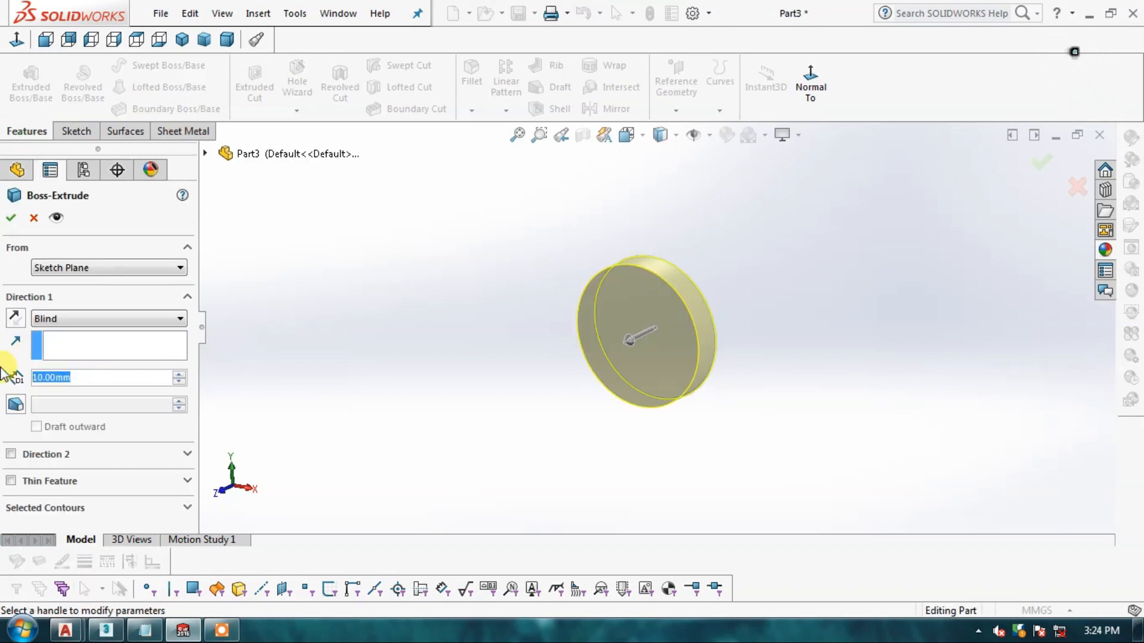
type("80")
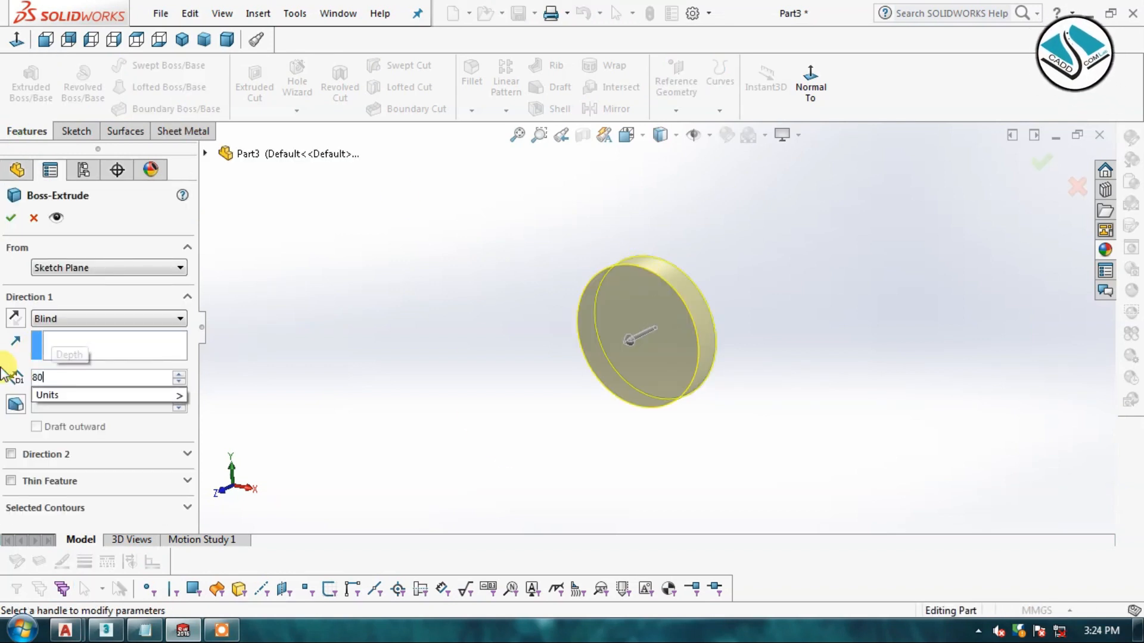
key("Return")
left_click(11, 218)
middle_click_drag(451, 336, 428, 333)
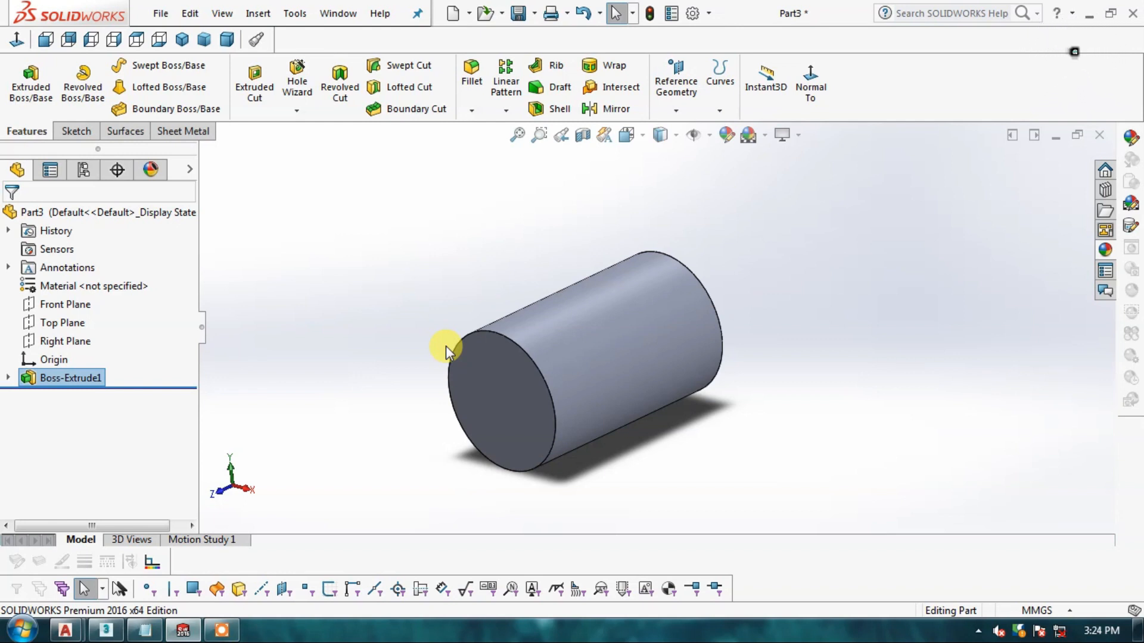
Step: Start a sketch on the cylinder's front end face, viewed straight on
mouse_move(564, 345)
middle_mouse_down()
mouse_move(551, 287)
mouse_move(579, 342)
middle_mouse_up()
scroll(579, 342, "up", 1)
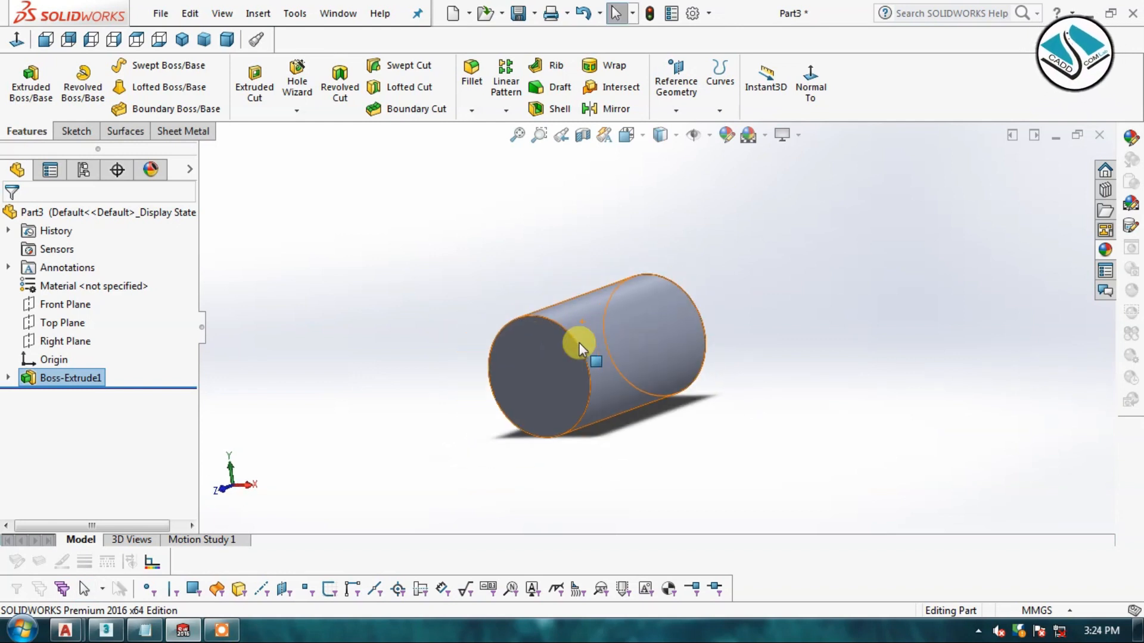
scroll(579, 342, "down", 1)
scroll(689, 299, "down", 1)
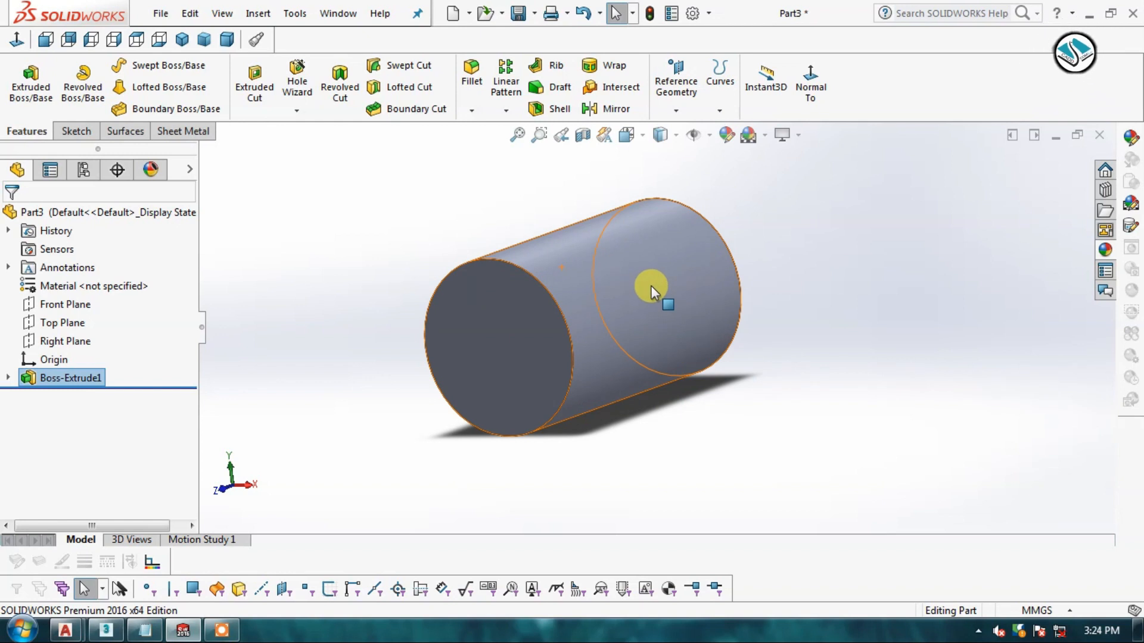
left_click(81, 132)
left_click(22, 77)
left_click(445, 285)
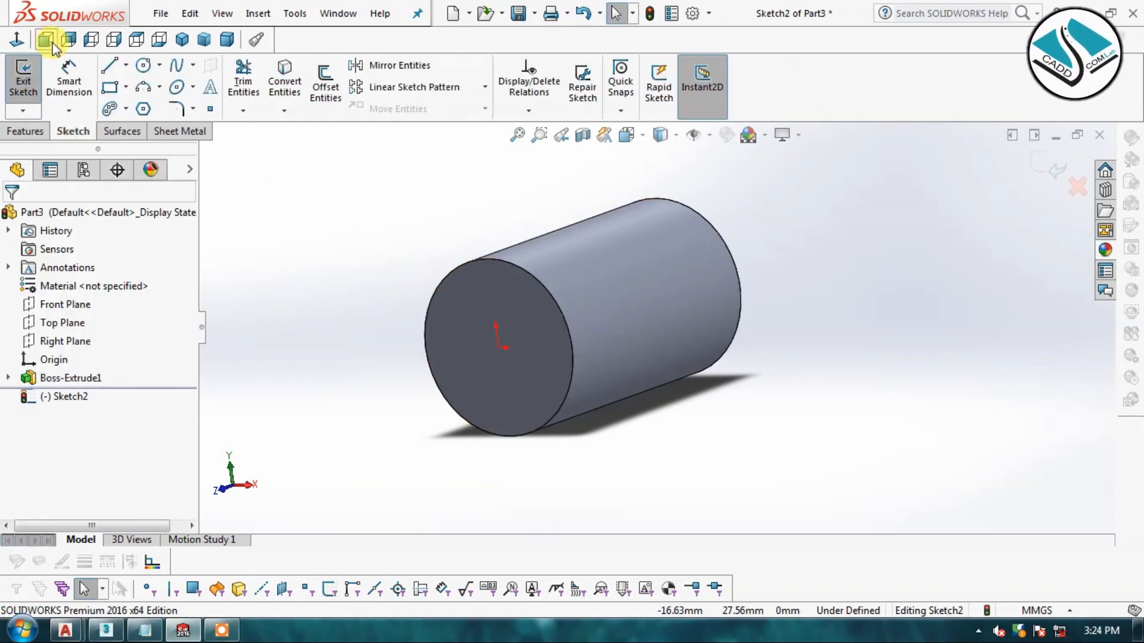
left_click(23, 44)
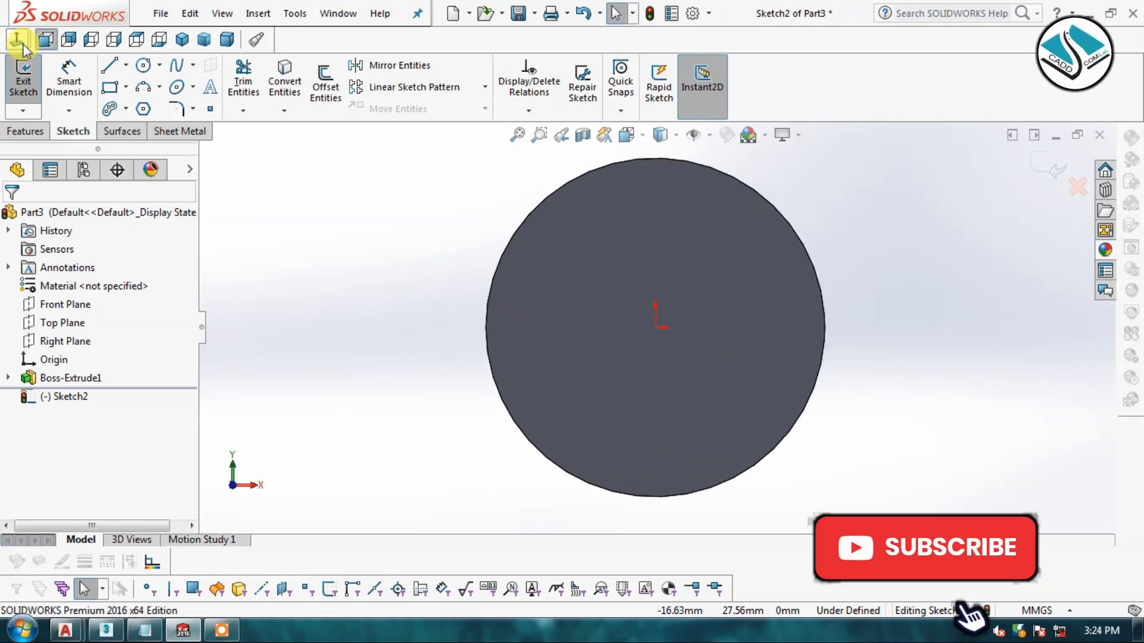
left_click(25, 131)
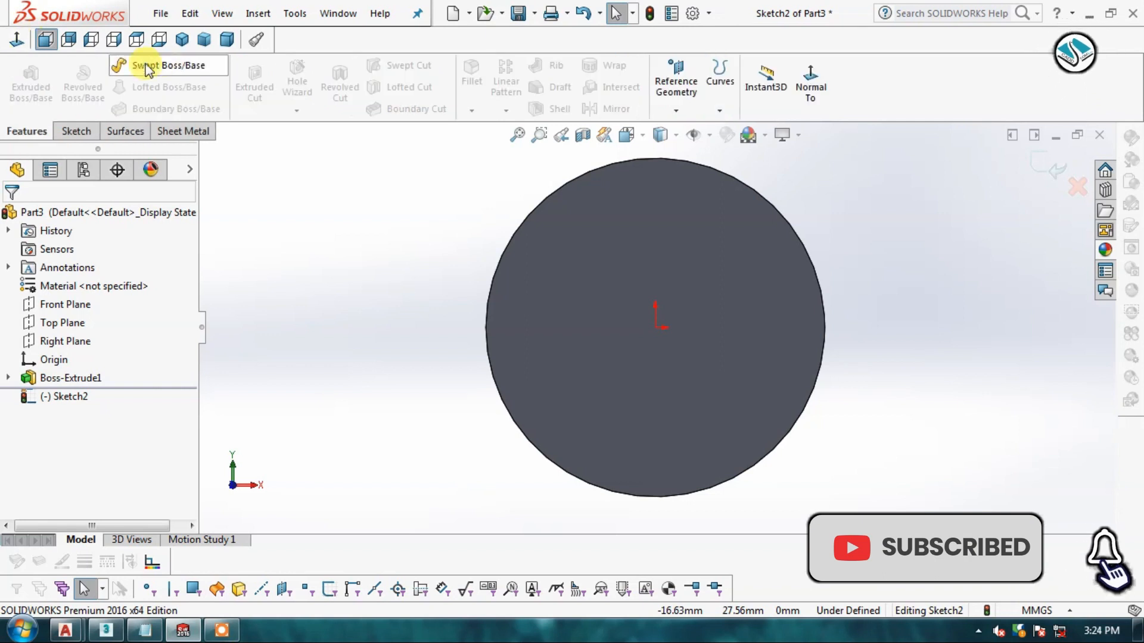
scroll(776, 280, "up", 2)
scroll(765, 273, "down", 2)
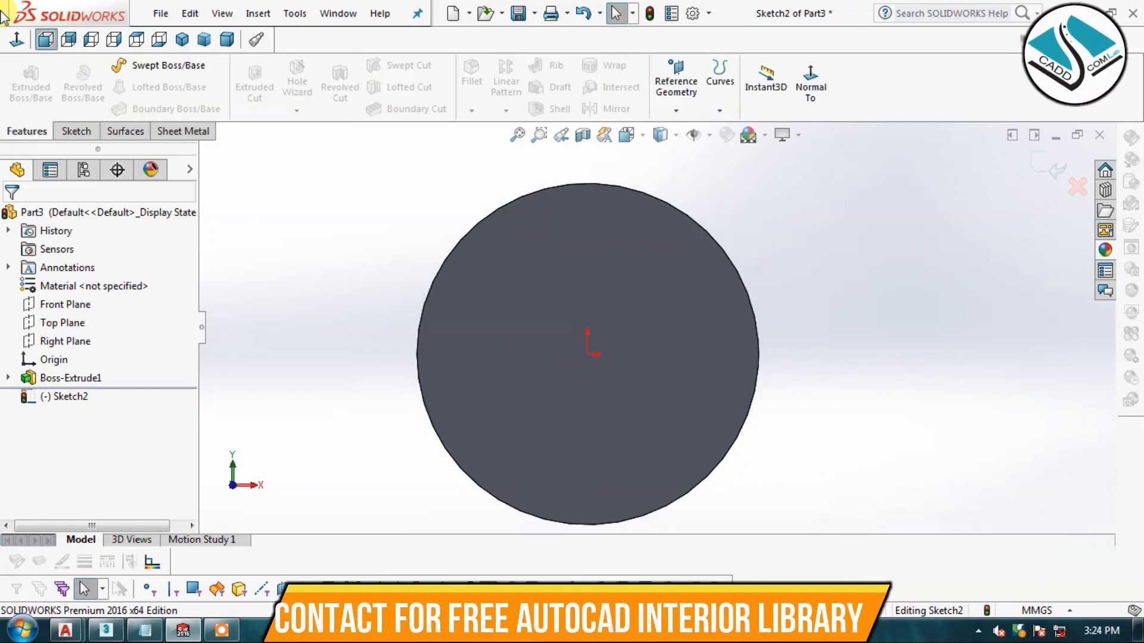
Step: Draw a horizontal line about 70 mm long across the upper half of the end face, extending past both sides
left_click(83, 132)
left_click(109, 65)
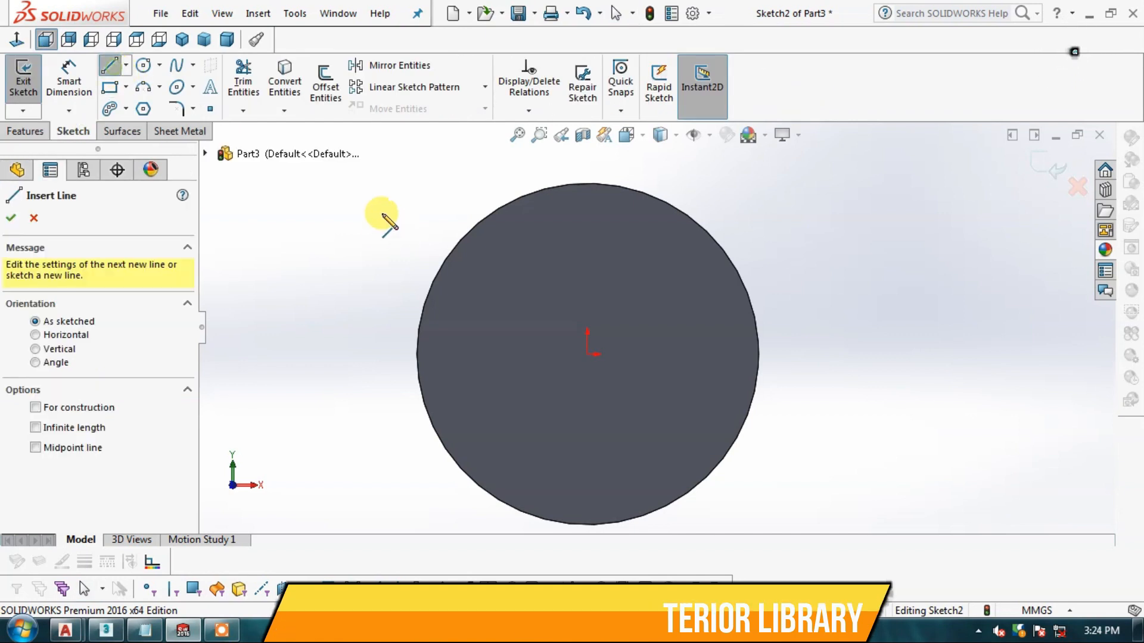
left_click_drag(348, 253, 827, 254)
key("Escape")
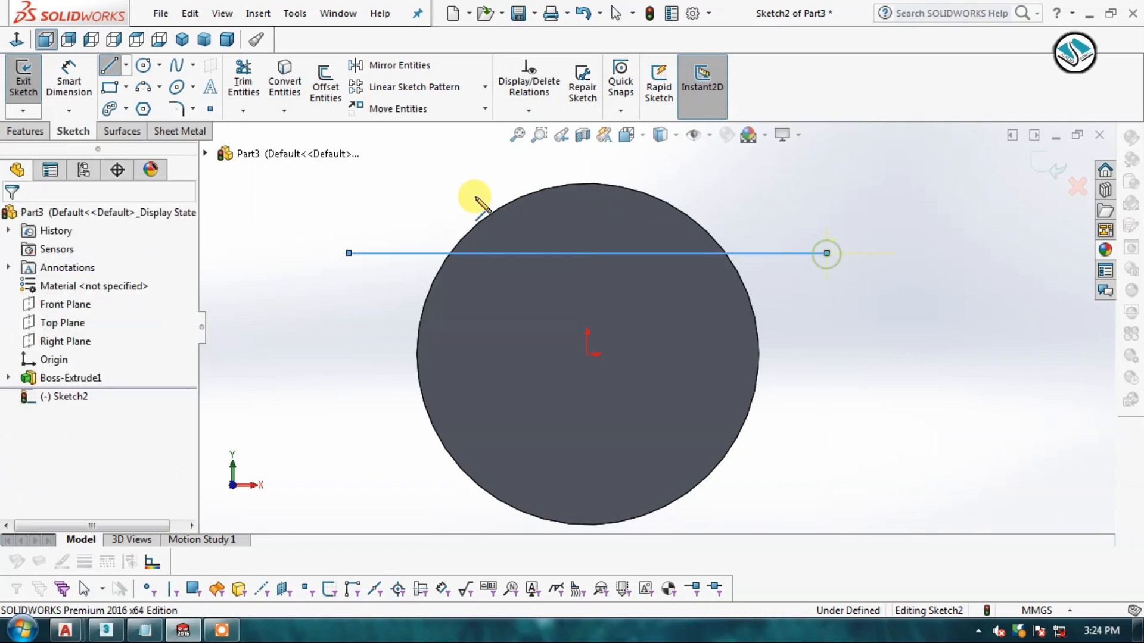
left_click(69, 76)
left_click(567, 253)
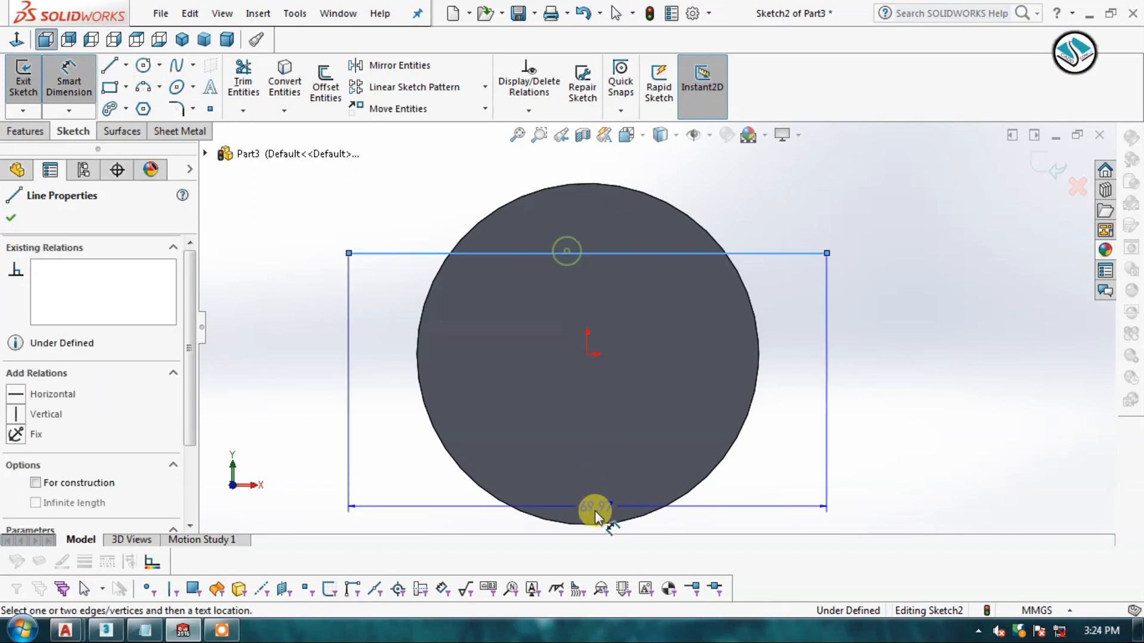
left_click(586, 523)
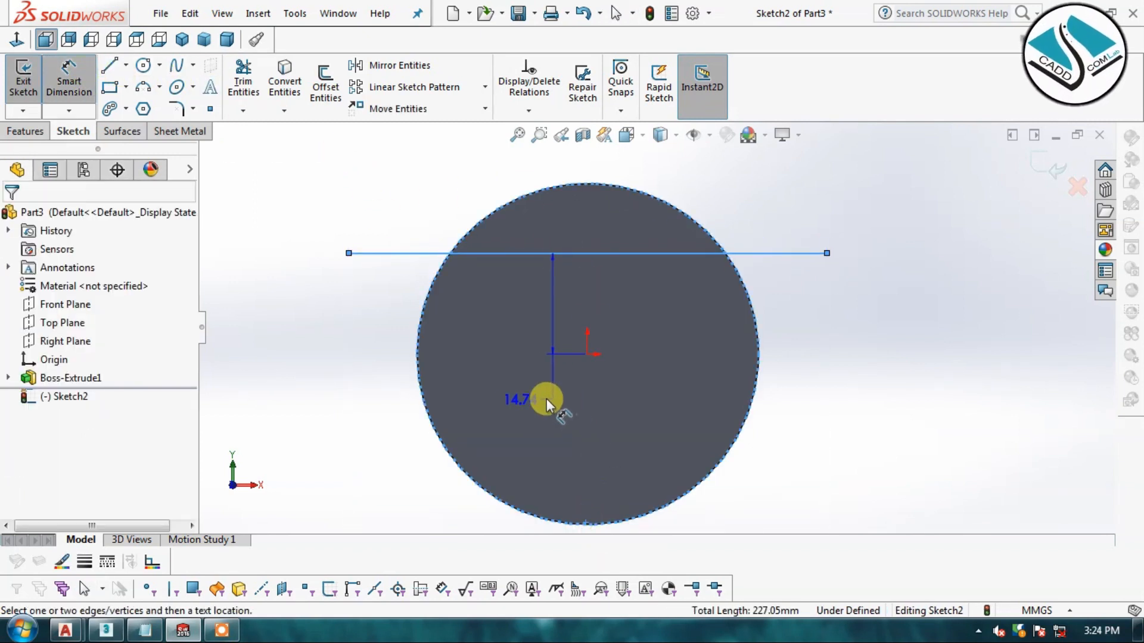
scroll(525, 381, "up", 4)
scroll(670, 413, "down", 2)
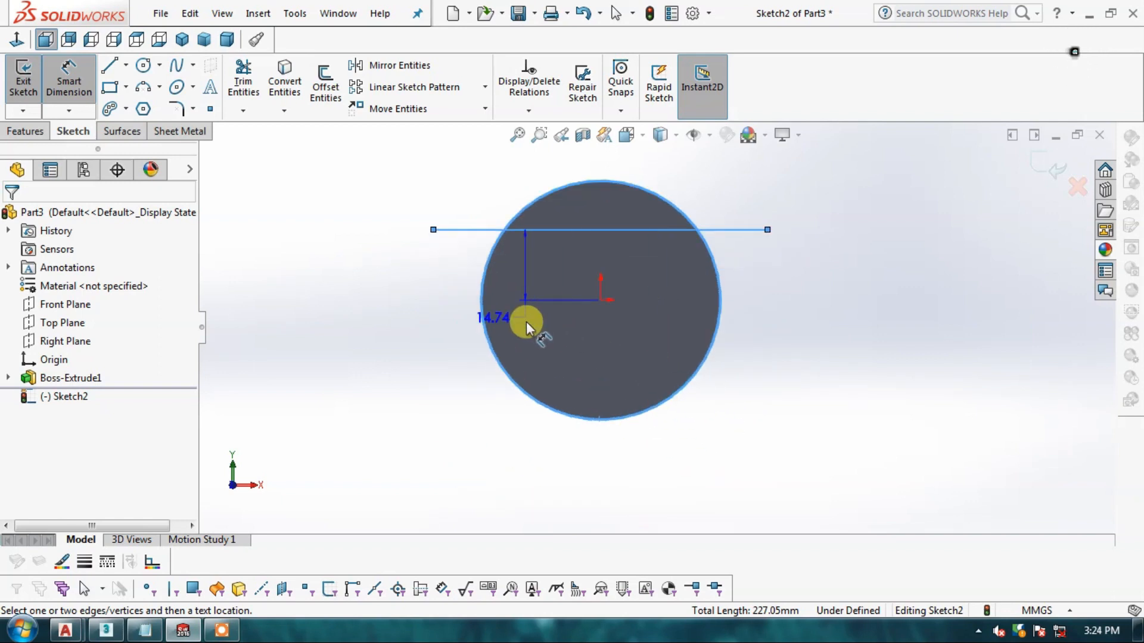
key("Escape")
key("Escape")
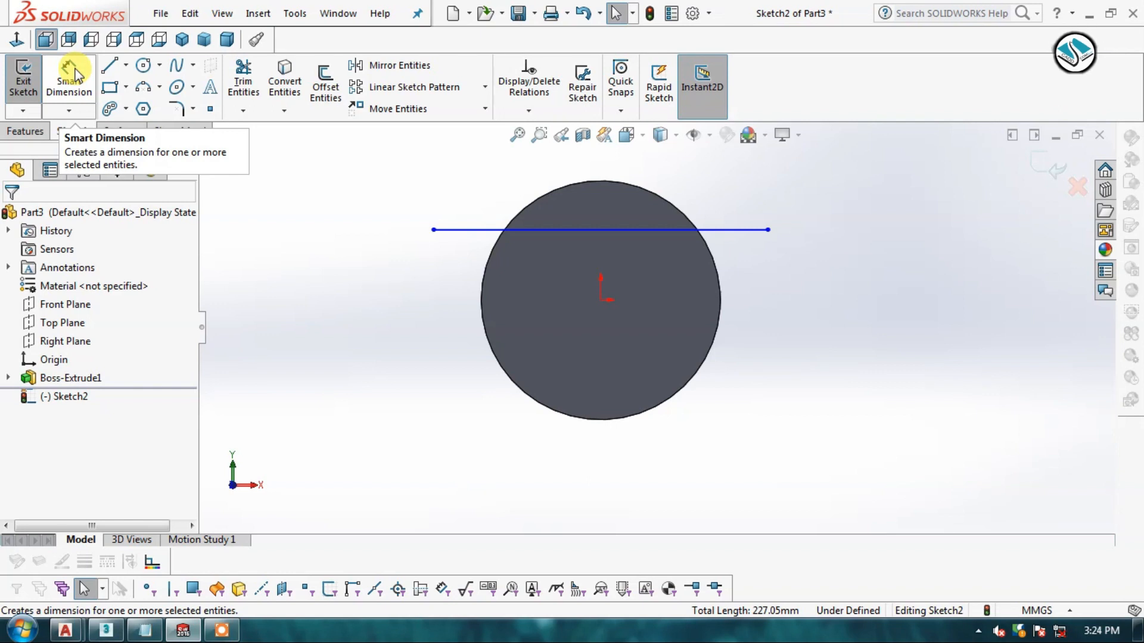
Step: Draw a vertical line about 65 mm long from the lowest point of the end face's edge up through the centre
left_click(109, 66)
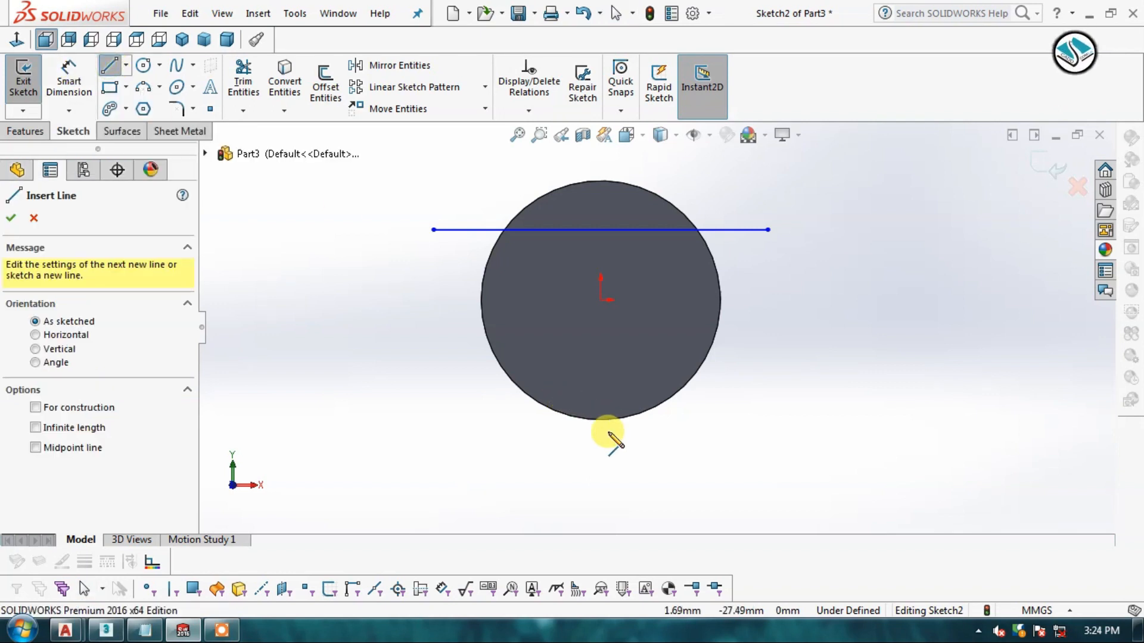
left_click(601, 419)
scroll(619, 358, "up", 2)
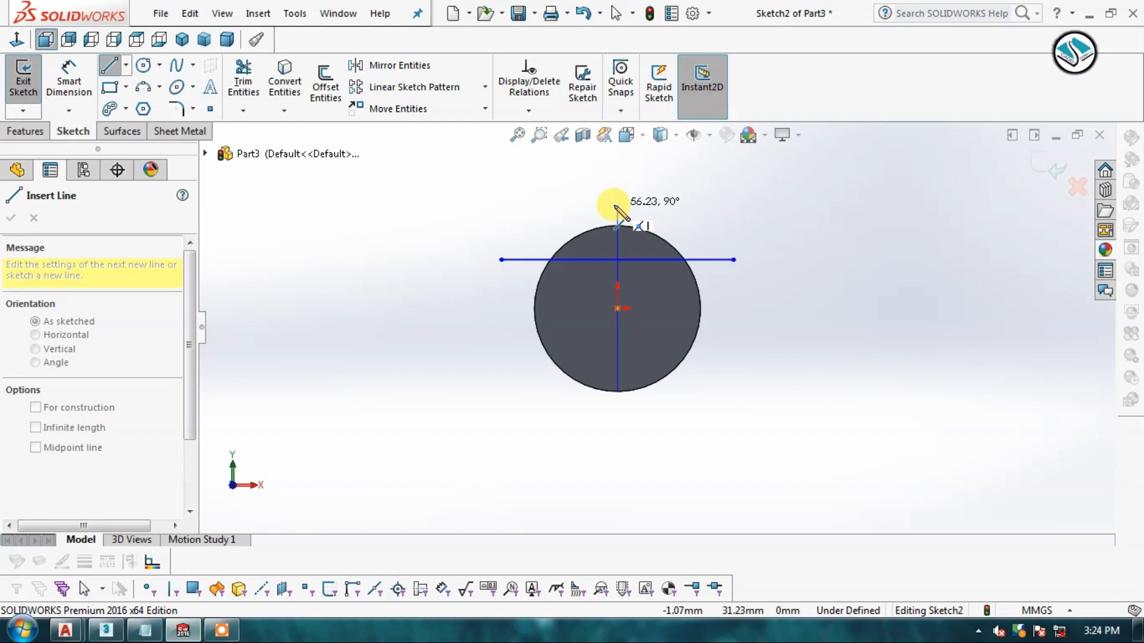
left_click(617, 177)
key("Escape")
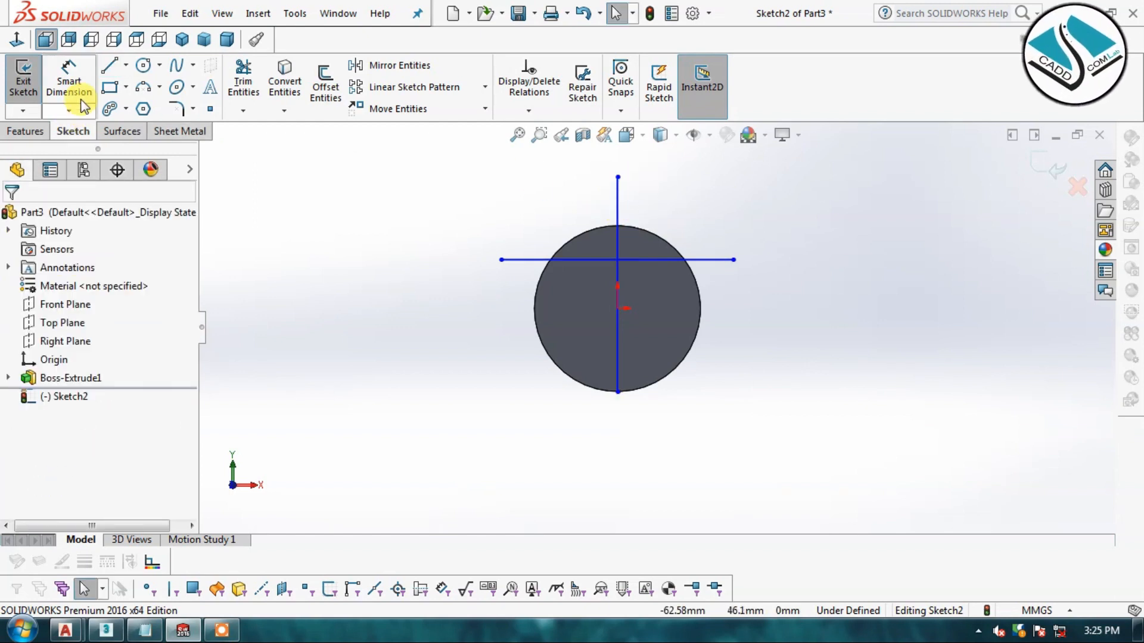
Step: Set the vertical line's length to 44.5 mm
left_click(78, 88)
left_click(619, 212)
left_click(459, 256)
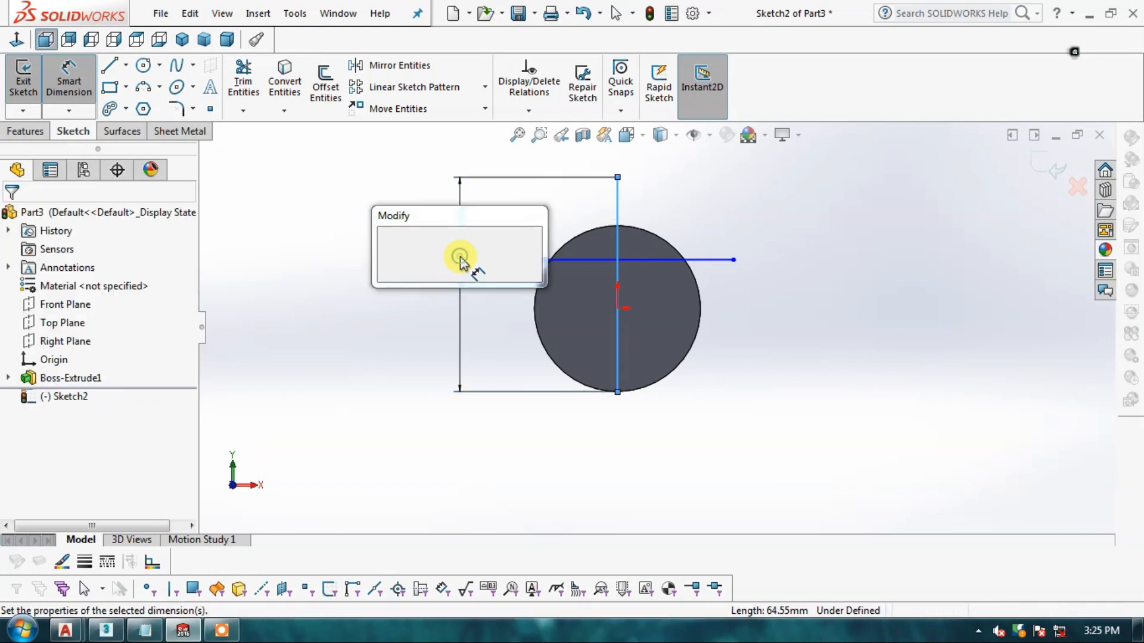
type("44.5")
key("Return")
key("Escape")
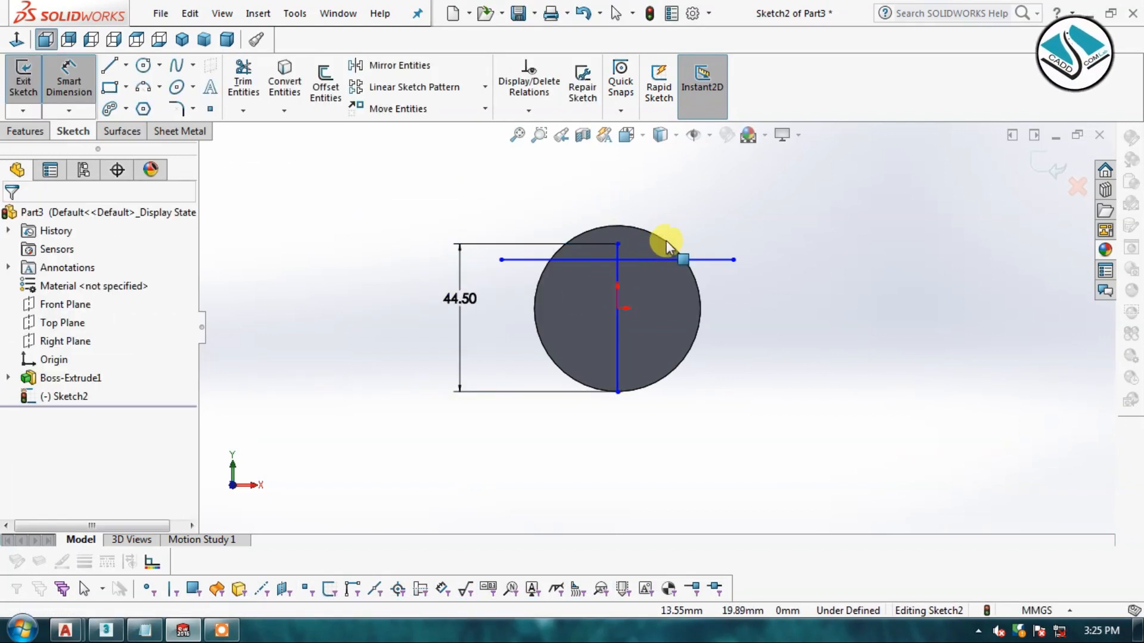
Step: Delete the horizontal line crossing the upper half of the end face
scroll(666, 241, "down", 2)
left_click(726, 277)
key("Delete")
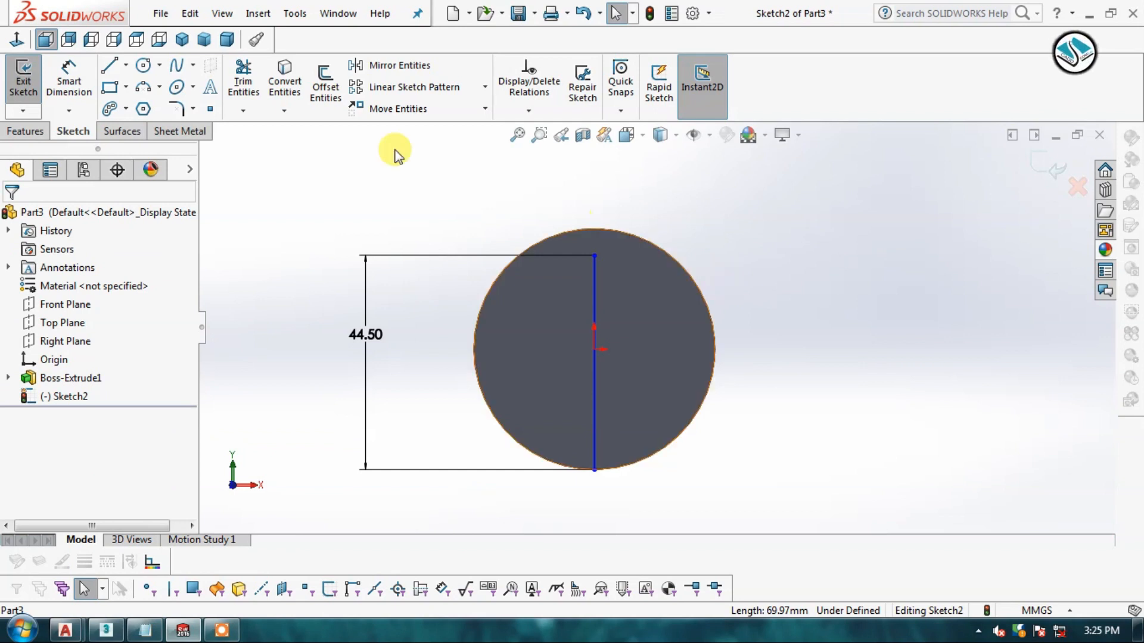
Step: Start a bi-directional Offset Entities operation with a distance of 7 mm
left_click(326, 83)
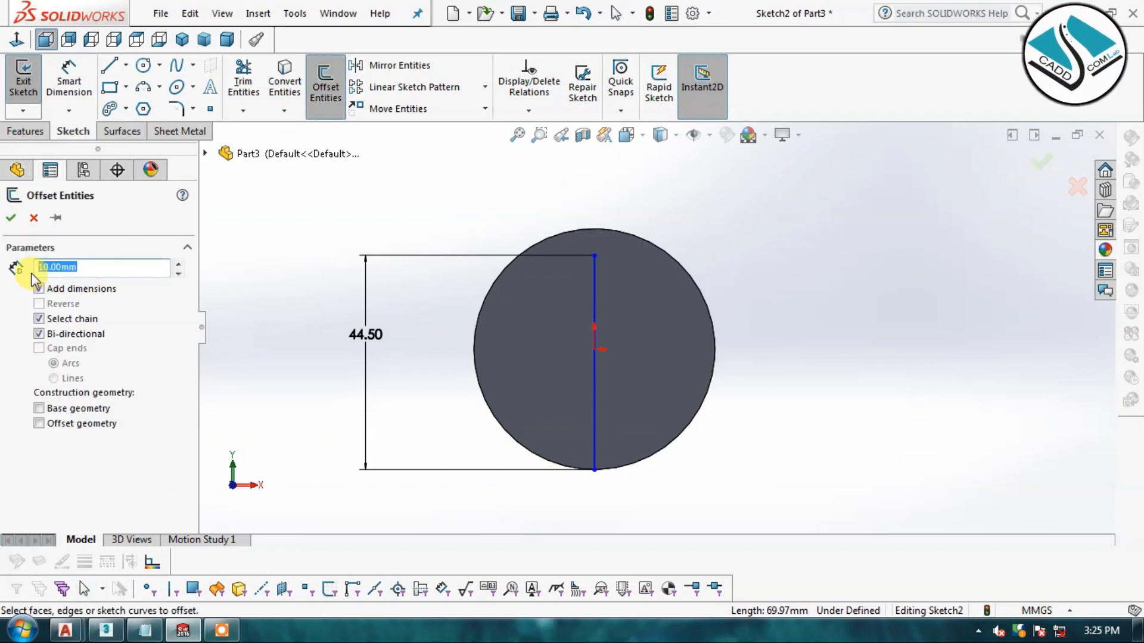
type("7")
key("Return")
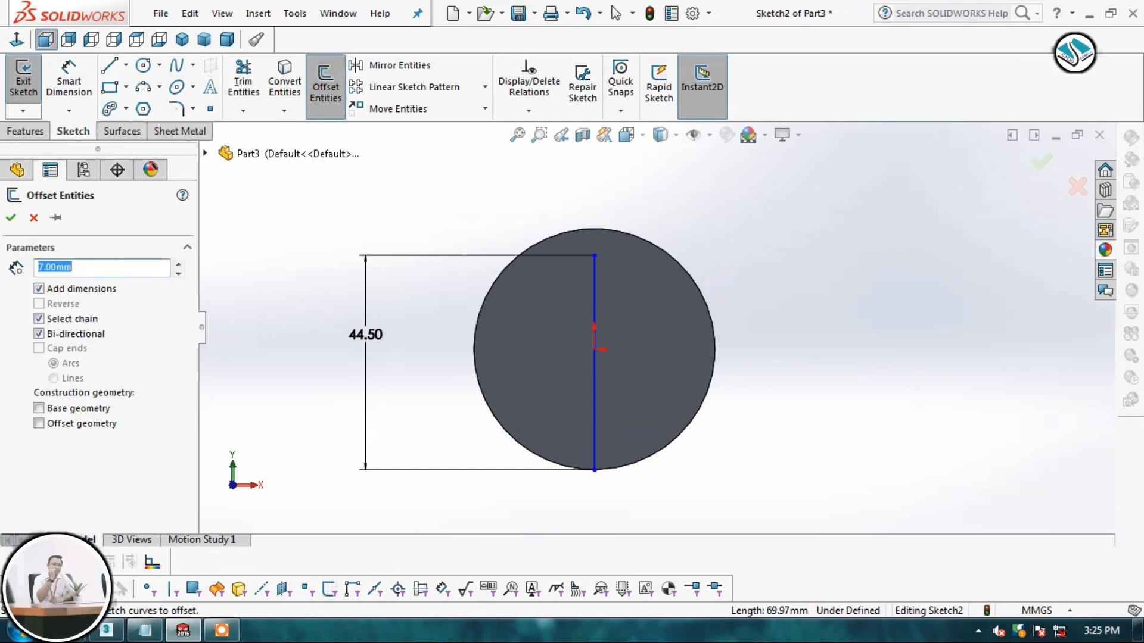
Step: Try to offset the vertical line 7 mm to both sides, undoing the first attempt and repeating it
left_click(589, 289)
left_click(591, 288)
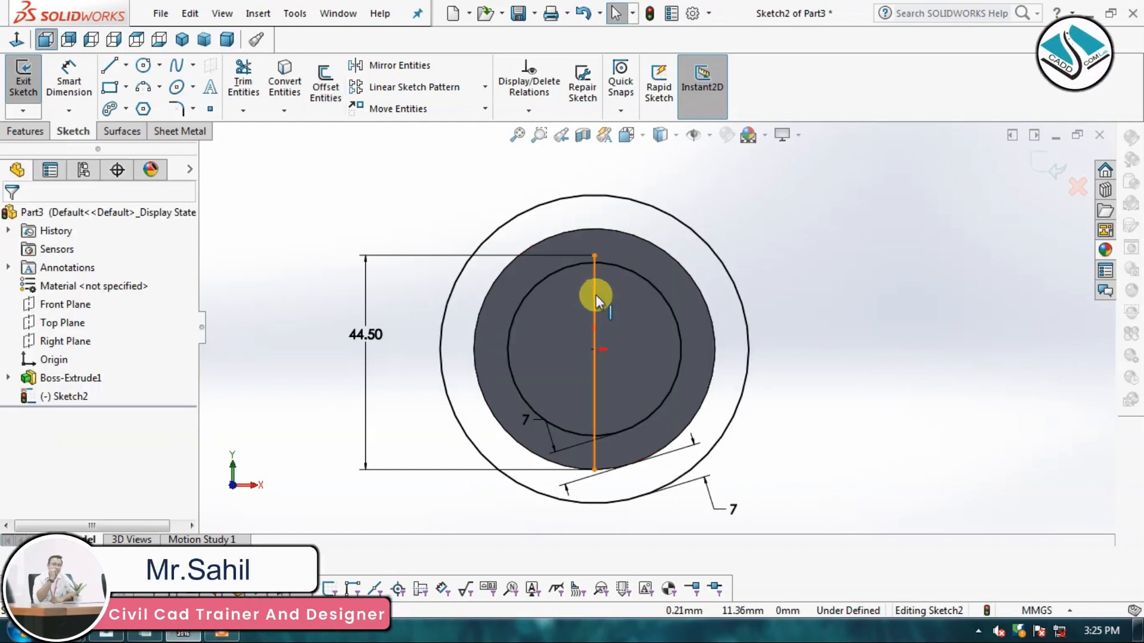
left_click(595, 295)
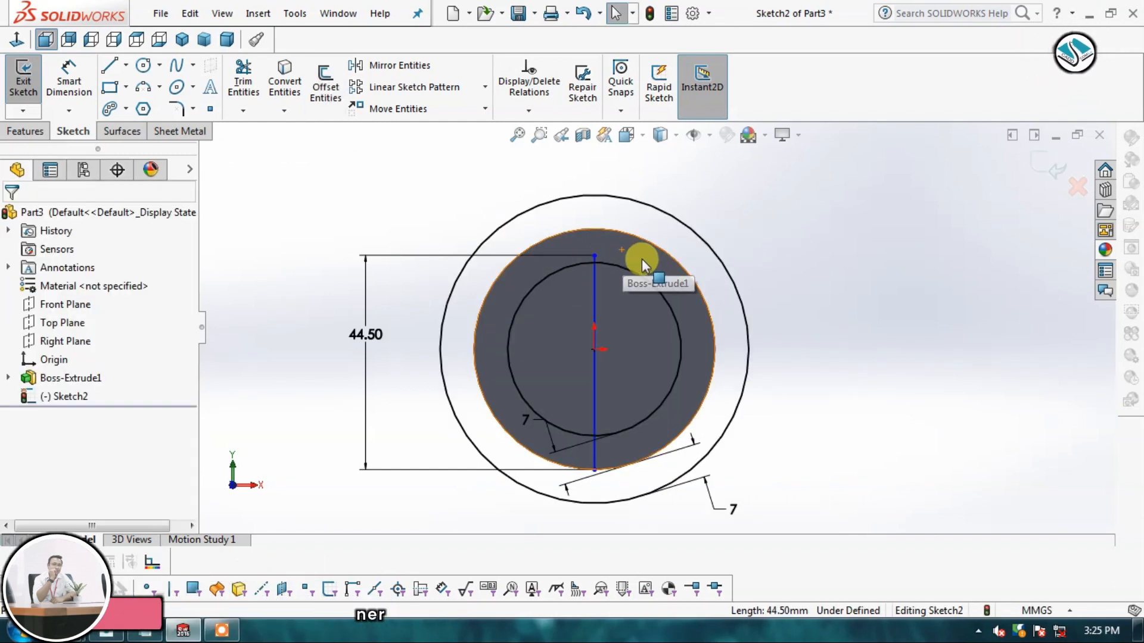
key("ctrl+z")
left_click(326, 89)
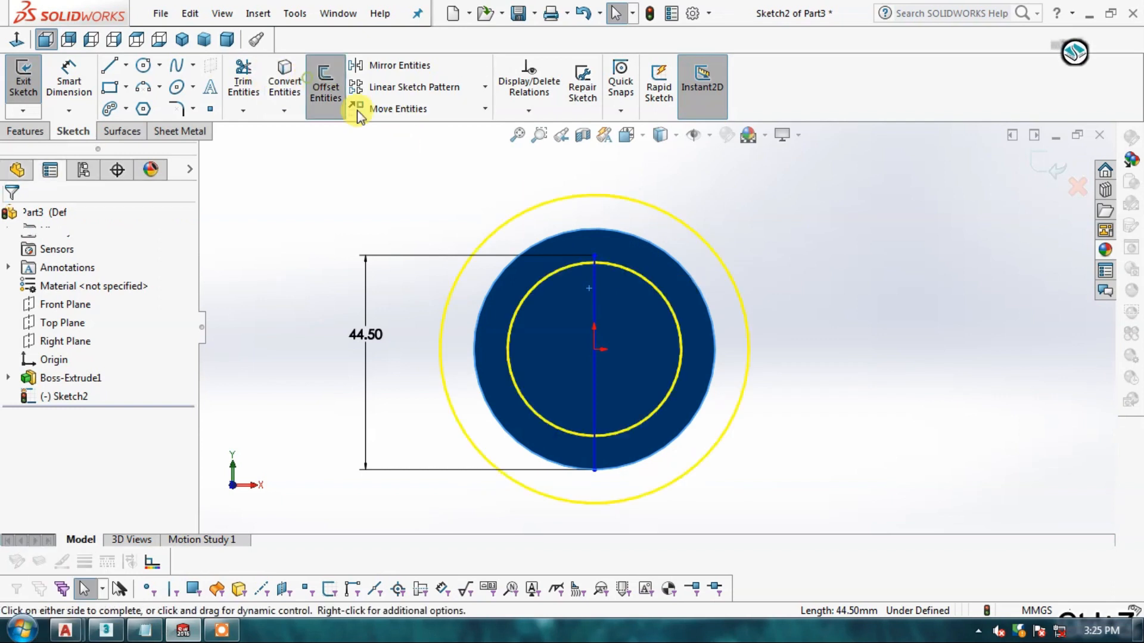
left_click(592, 296)
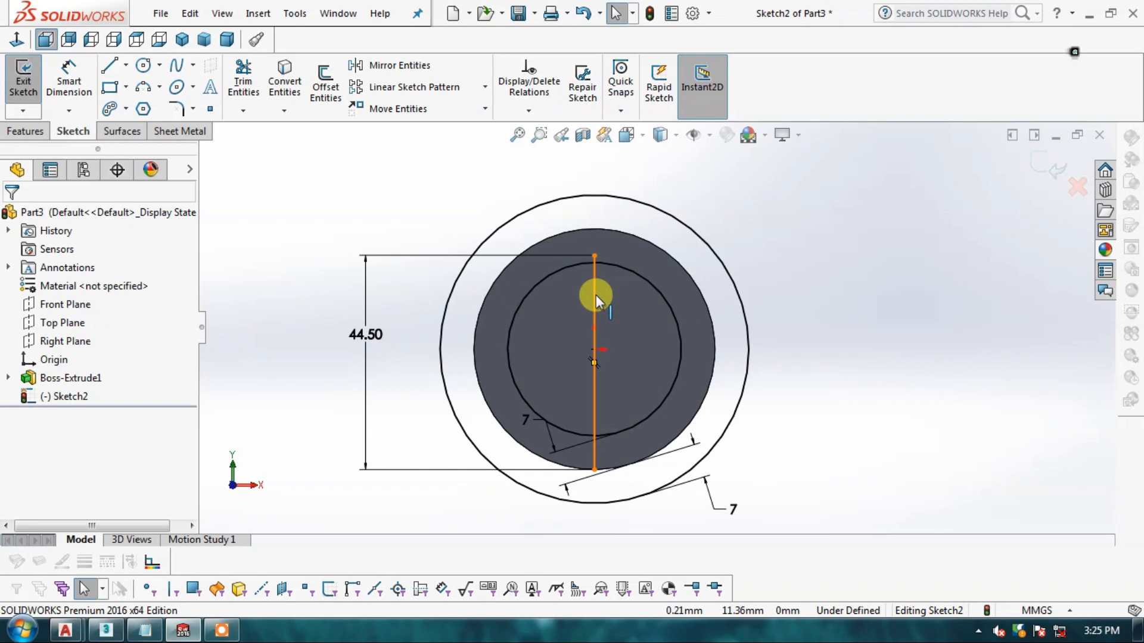
Step: Delete the two offset circles inside and outside the end face's edge
left_click(596, 295)
left_click(499, 224)
left_click(586, 196)
key("Delete")
left_click(638, 274)
key("Delete")
Step: Offset the vertical line 7 mm to both sides
scroll(626, 321, "down", 2)
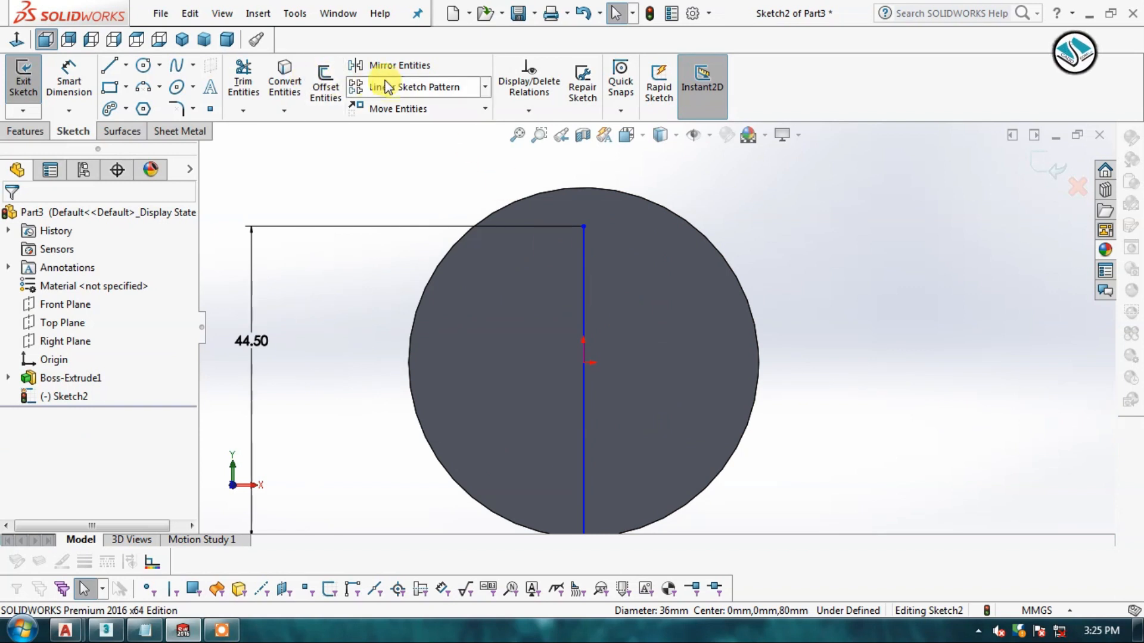
left_click(325, 83)
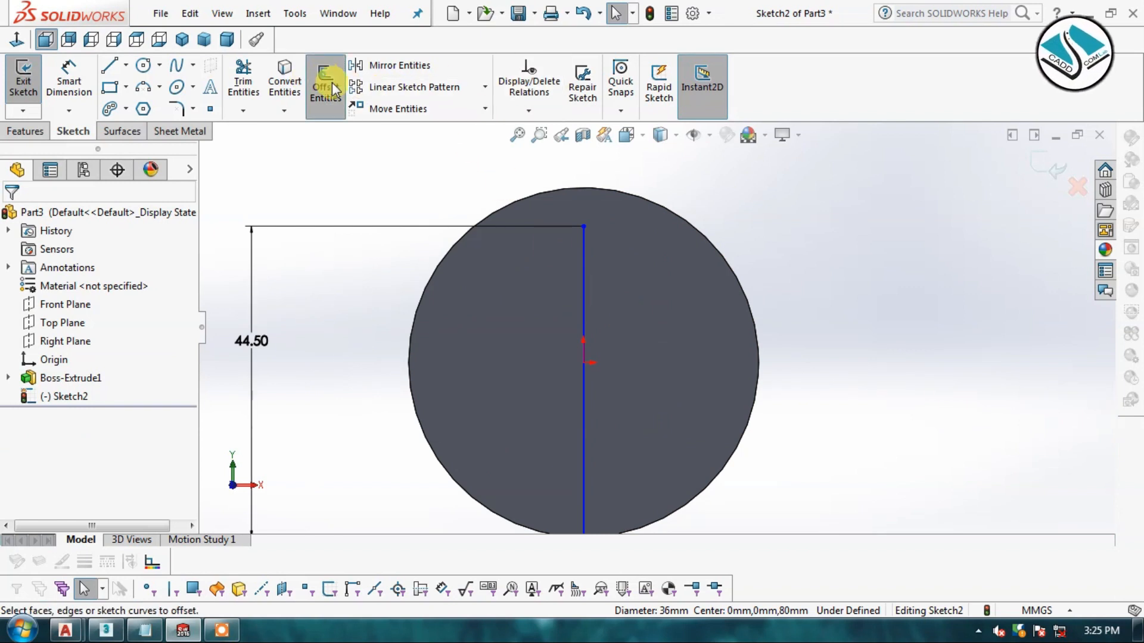
left_click(584, 320)
left_click(588, 324)
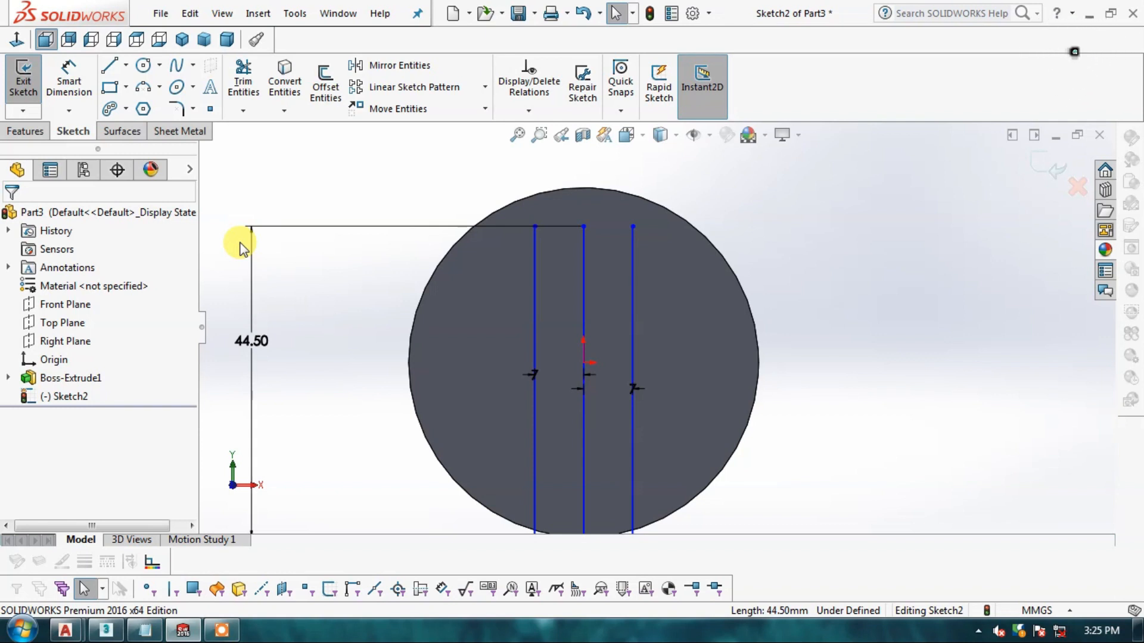
Step: Draw a horizontal line through the upper ends of the three vertical lines, extending past both sides of the end face
left_click(110, 66)
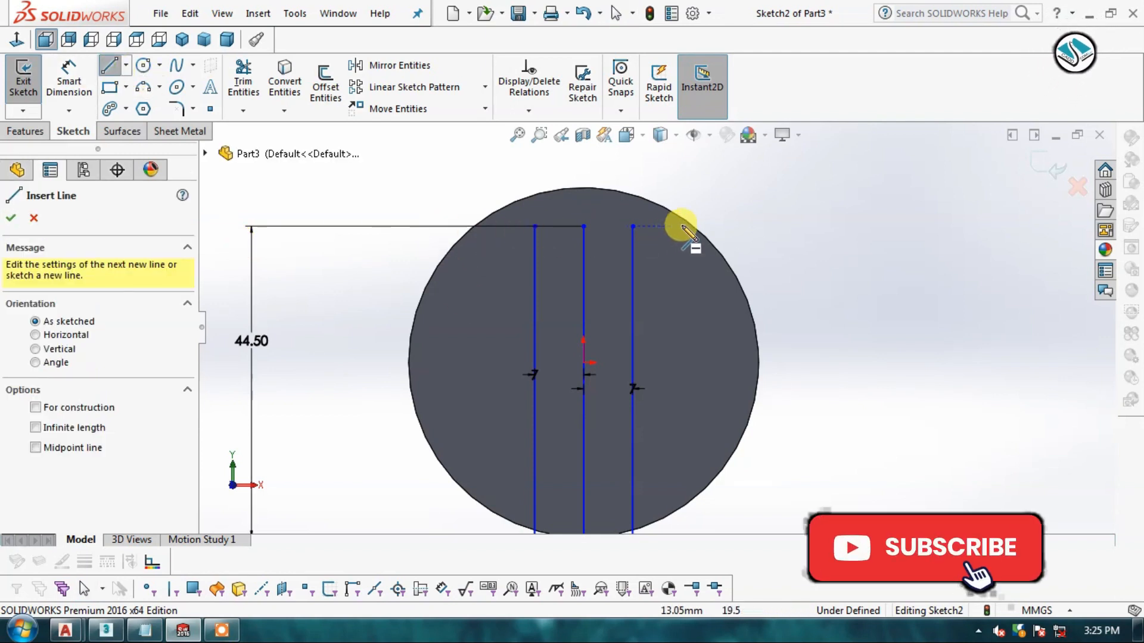
left_click(739, 227)
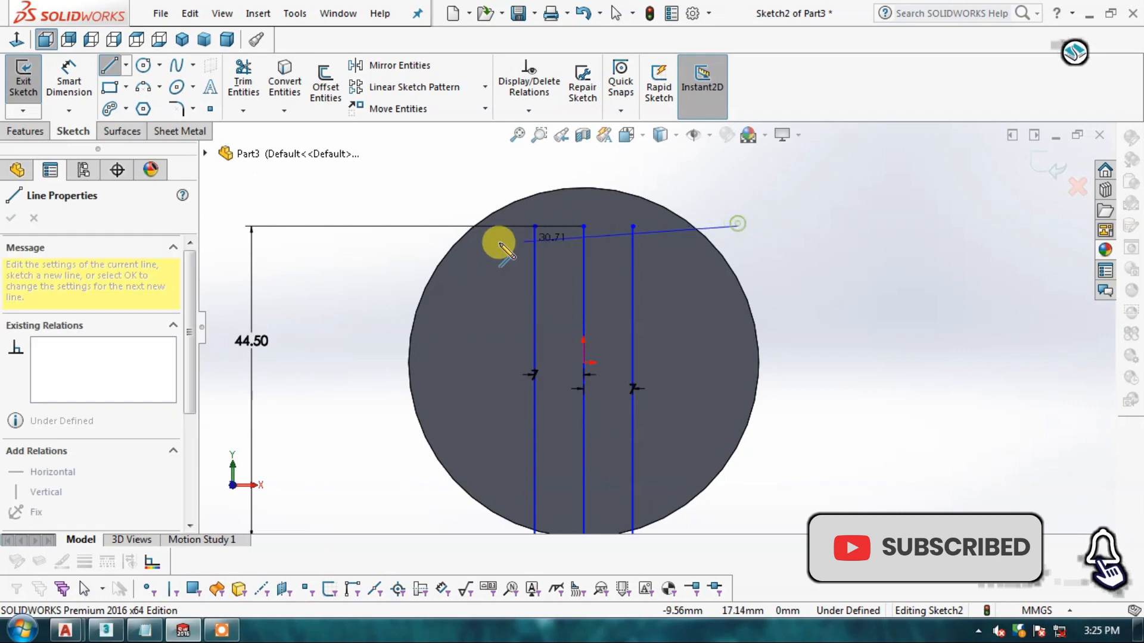
left_click(401, 226)
key("Escape")
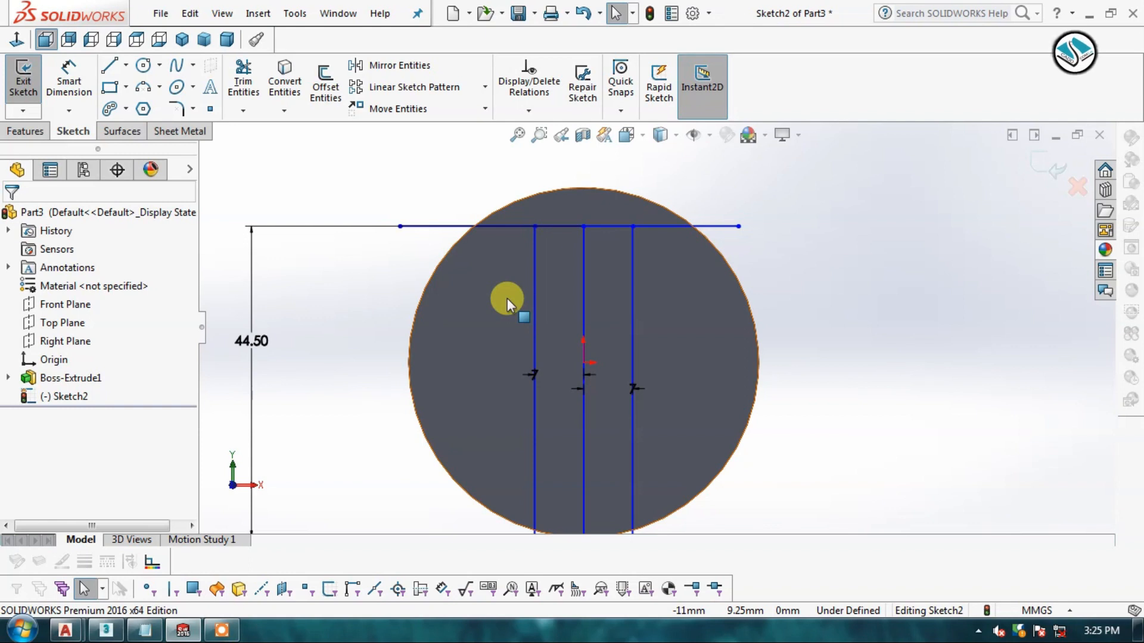
left_click(143, 65)
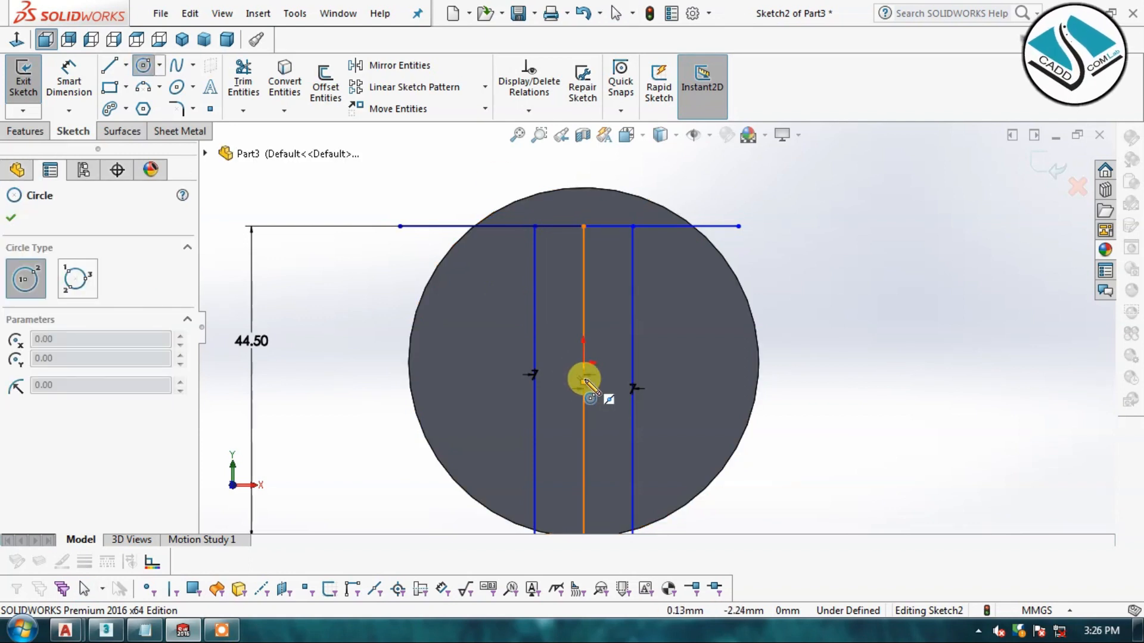
left_click(584, 384)
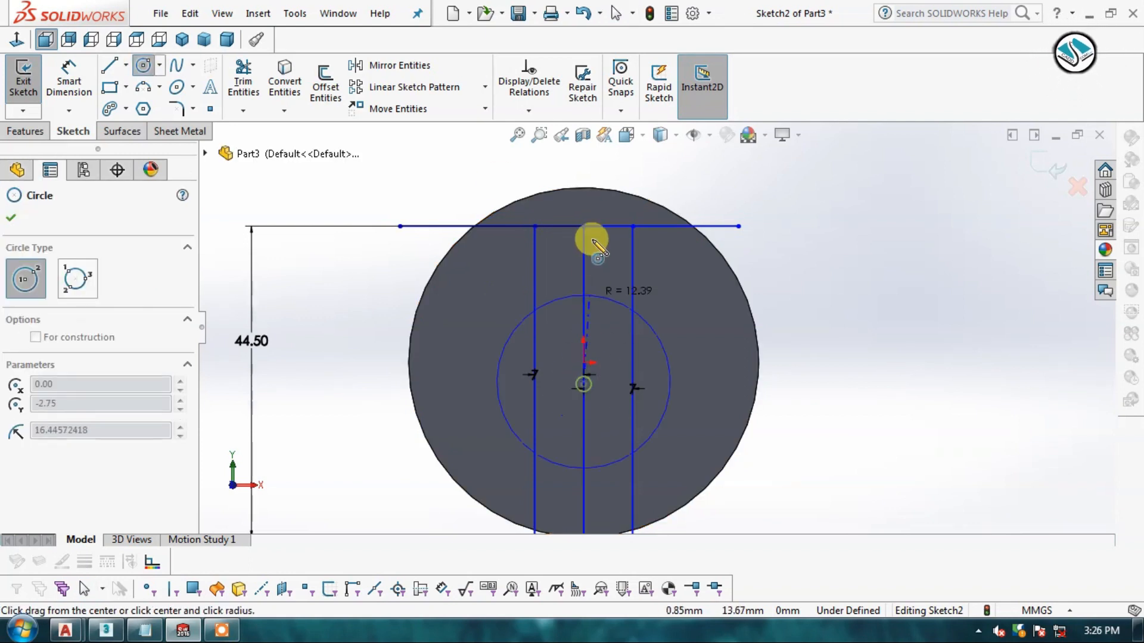
left_click(583, 194)
key("Escape")
Step: Draw a circle centred on the origin and set its diameter to 50 mm
left_click(142, 66)
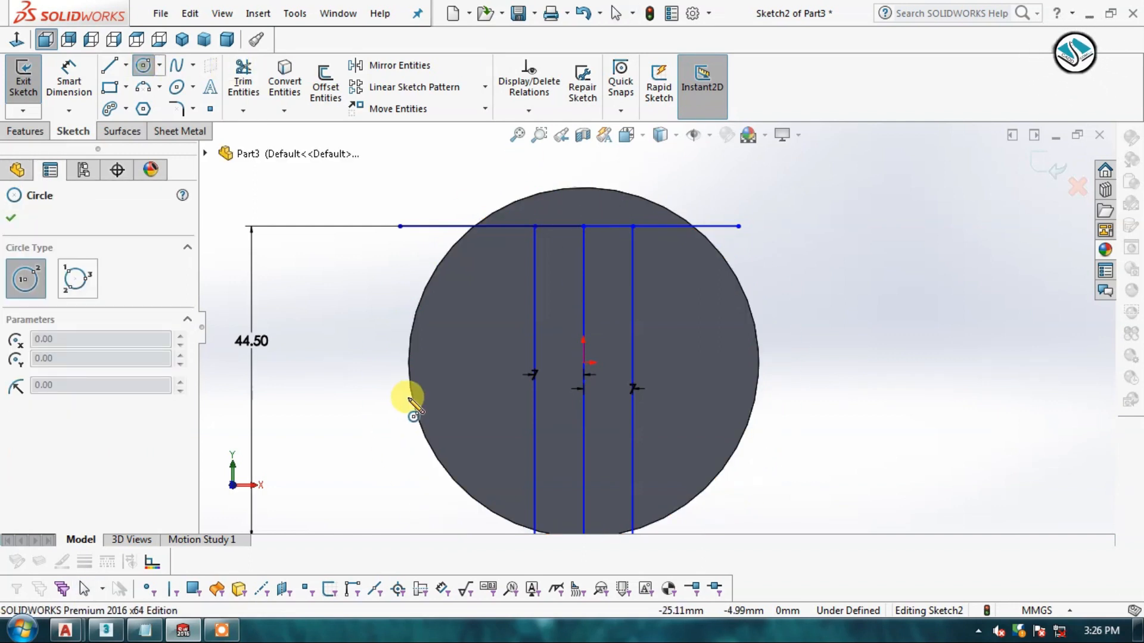
left_click(584, 362)
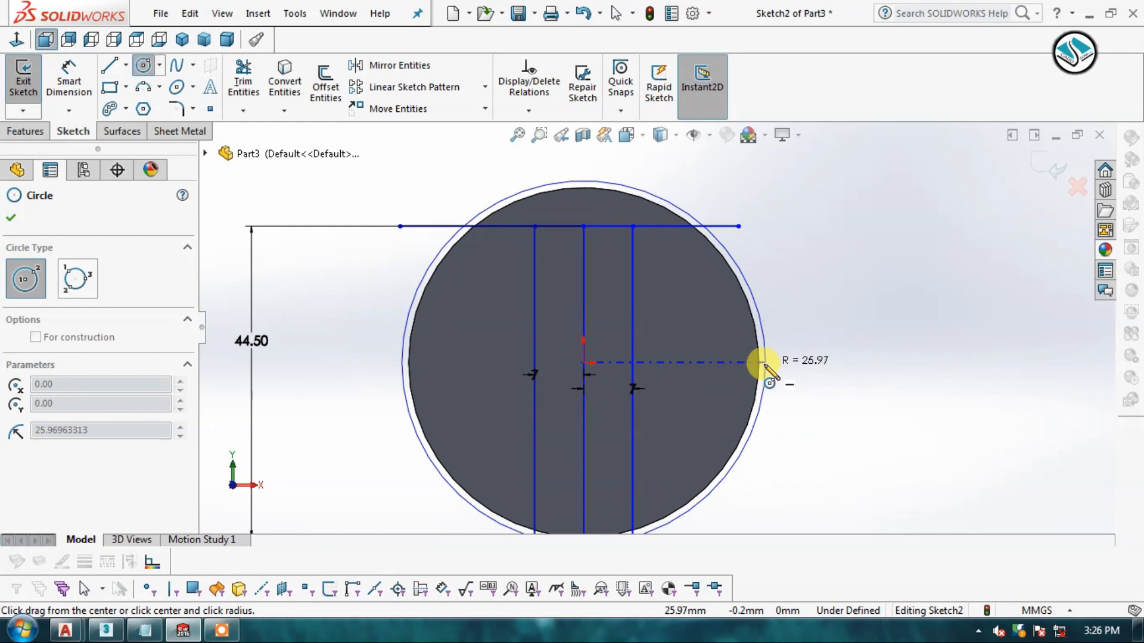
left_click(782, 363)
left_click(70, 76)
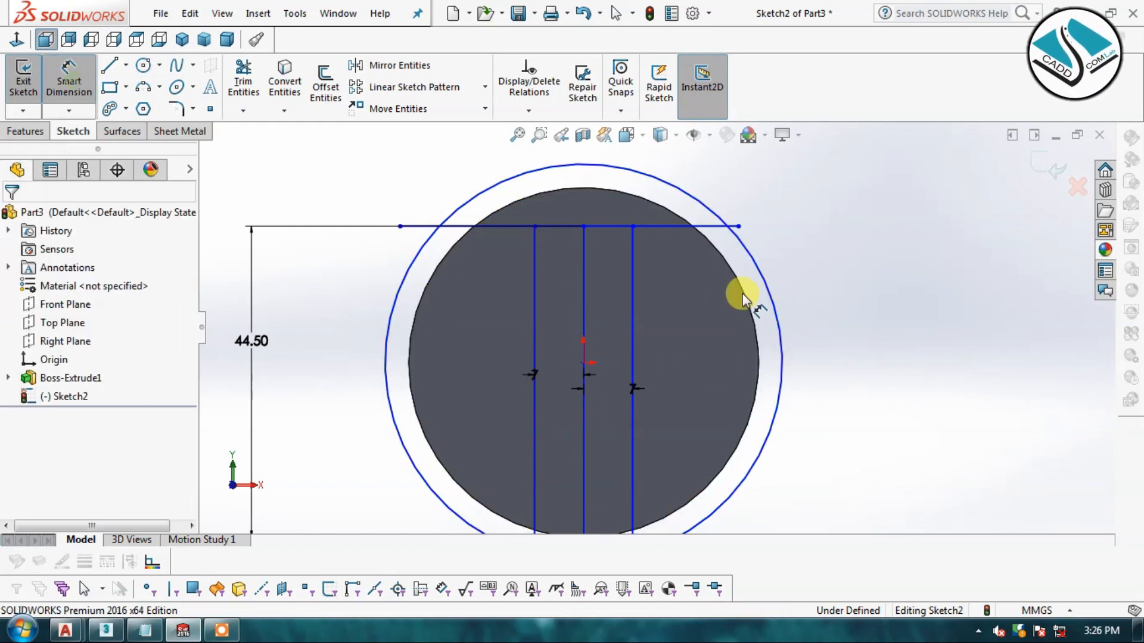
left_click(787, 332)
left_click(841, 313)
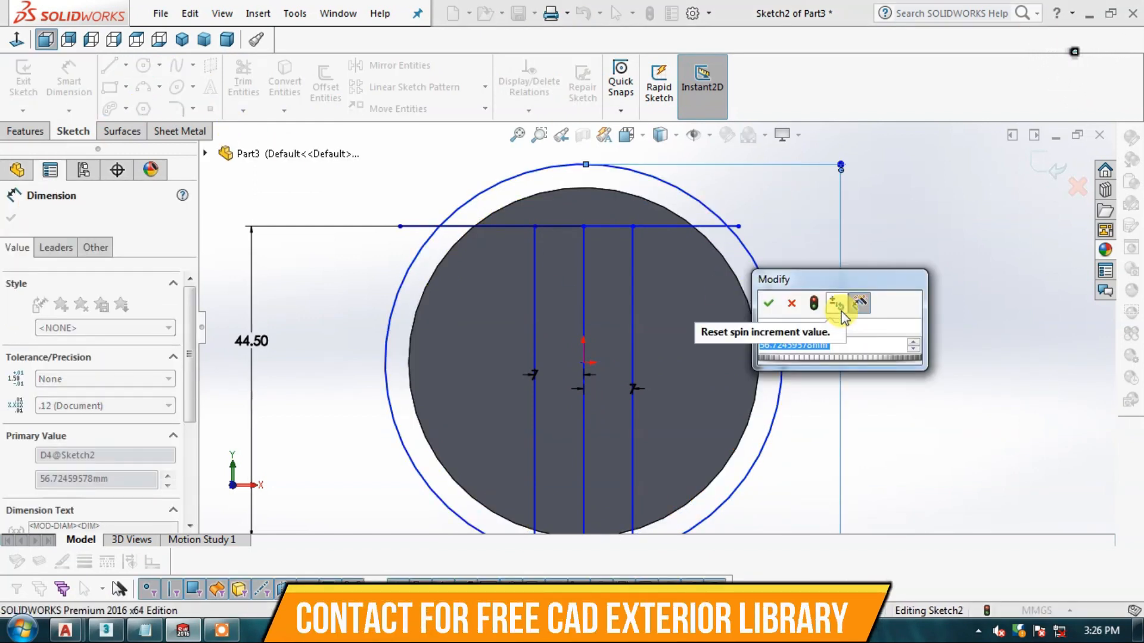
type("50")
key("Return")
scroll(649, 197, "down", 2)
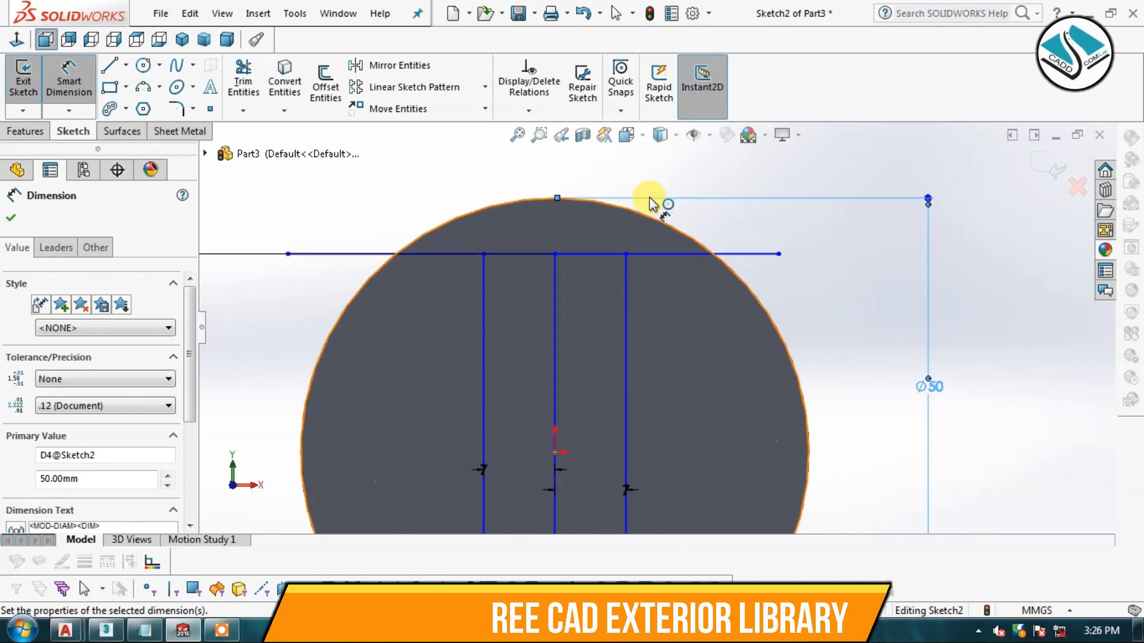
scroll(463, 231, "up", 2)
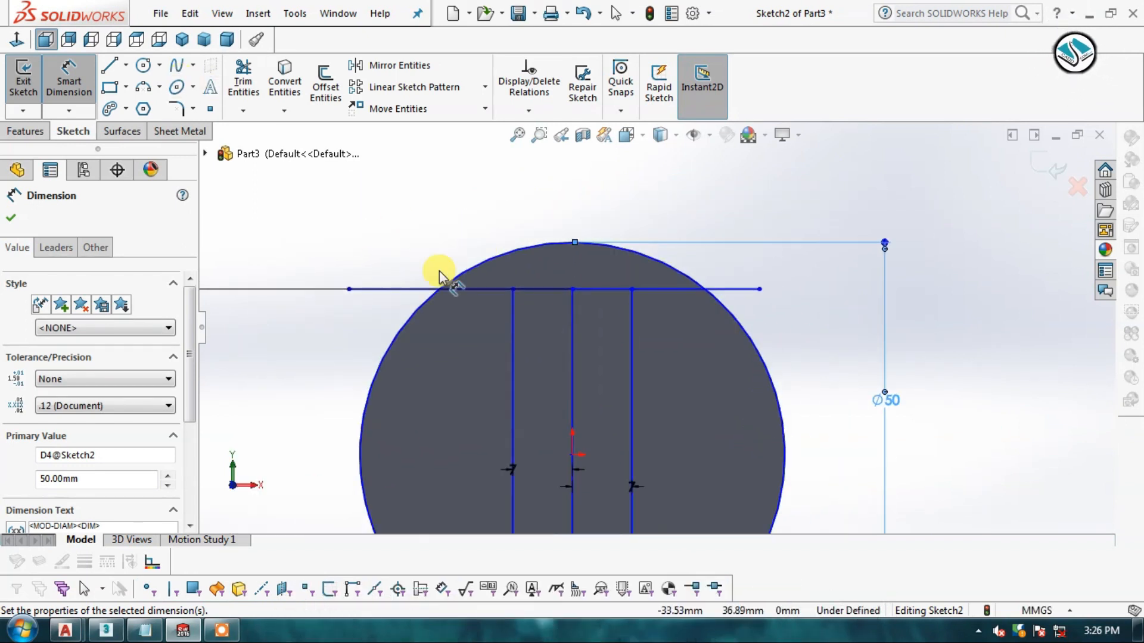
key("Escape")
key("Escape")
Step: Extend the upper ends of the two offset lines to the 50 mm circle
left_click(249, 112)
left_click(268, 149)
left_click(514, 308)
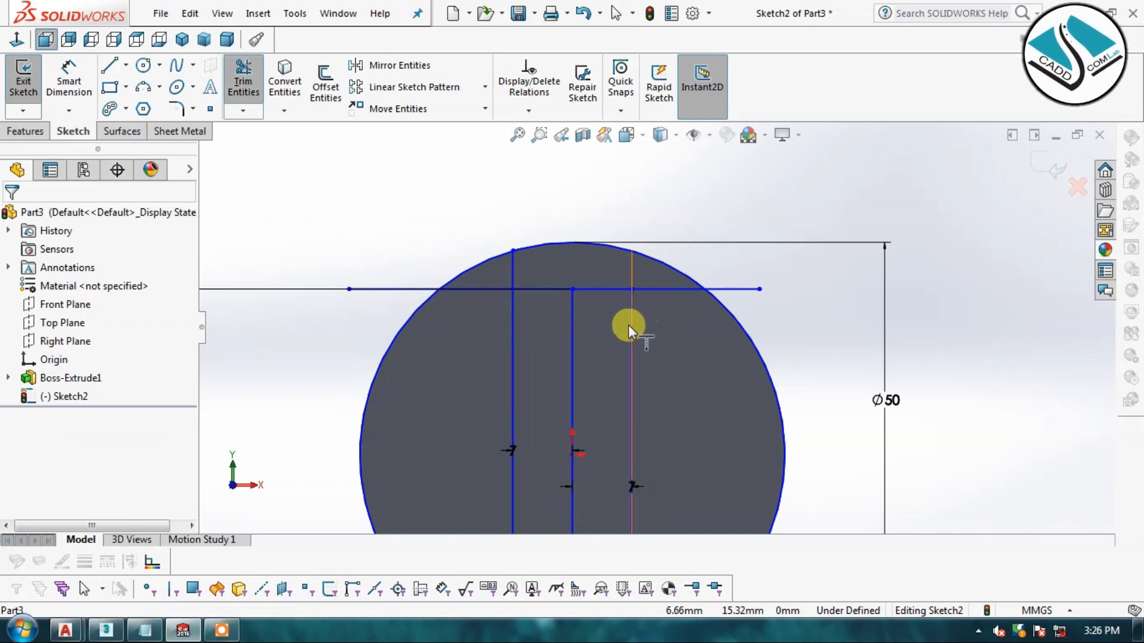
left_click(633, 323)
scroll(717, 381, "up", 2)
scroll(721, 394, "down", 2)
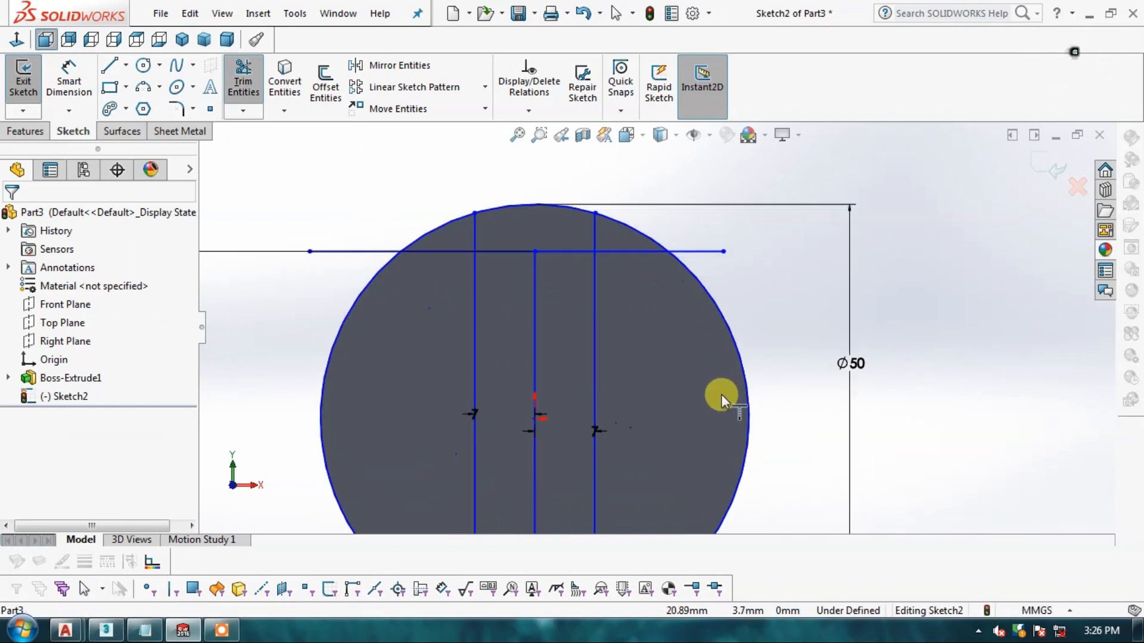
key("Escape")
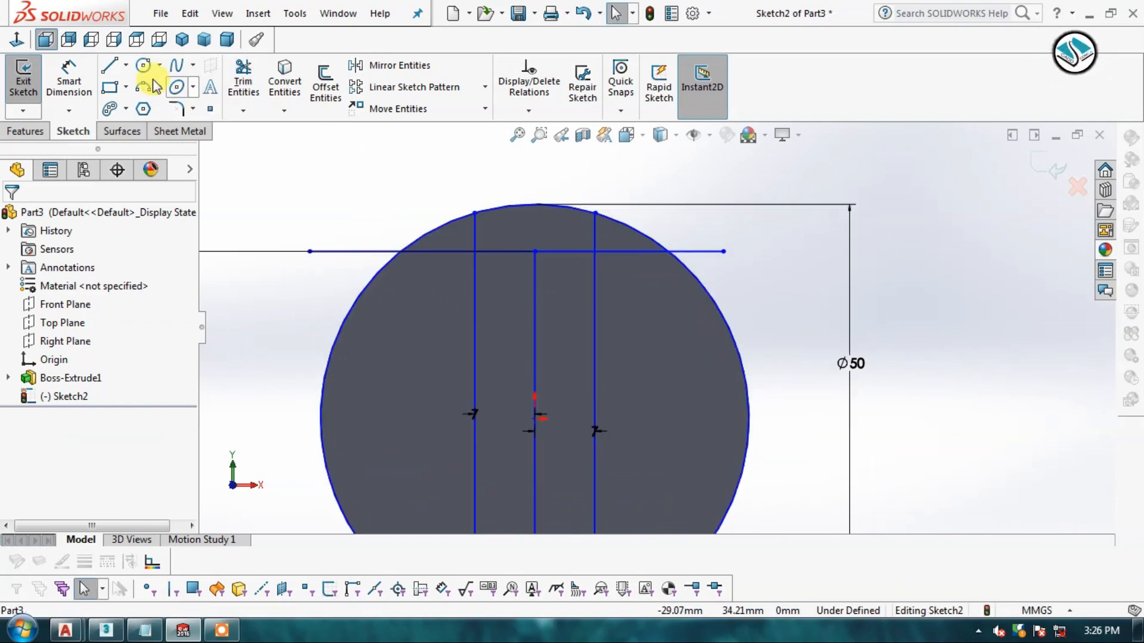
Step: Trim the end-face sketch down to the closed keyway profile at the shaft's upper edge and finish the sketch
left_click(235, 84)
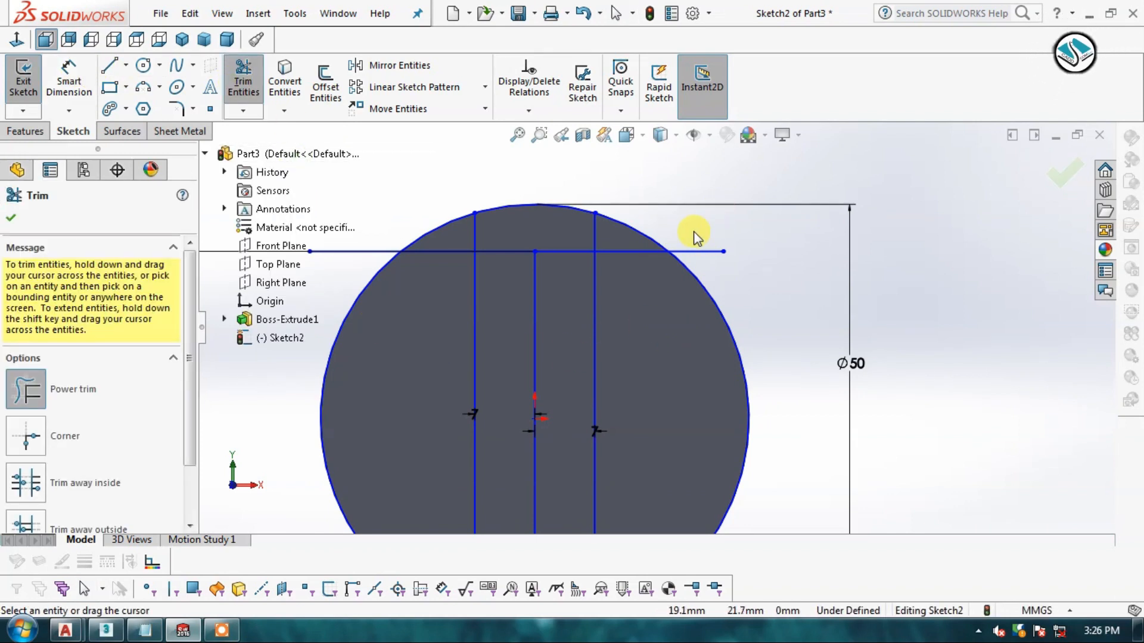
mouse_move(413, 318)
left_mouse_down()
mouse_move(364, 226)
mouse_move(432, 265)
left_mouse_up()
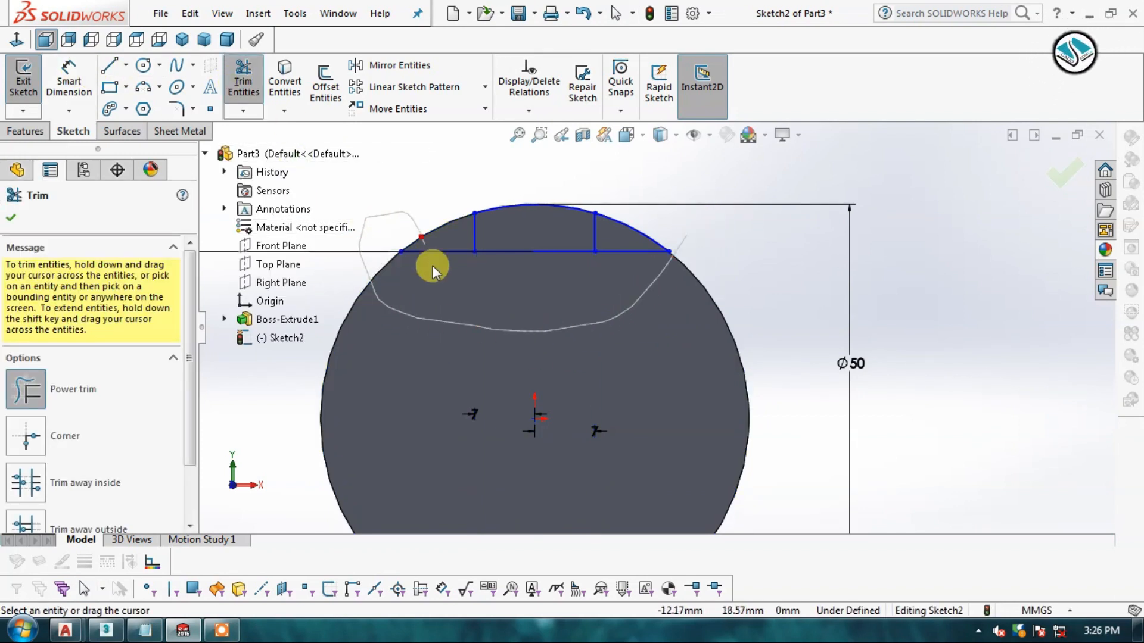
scroll(607, 204, "up", 3)
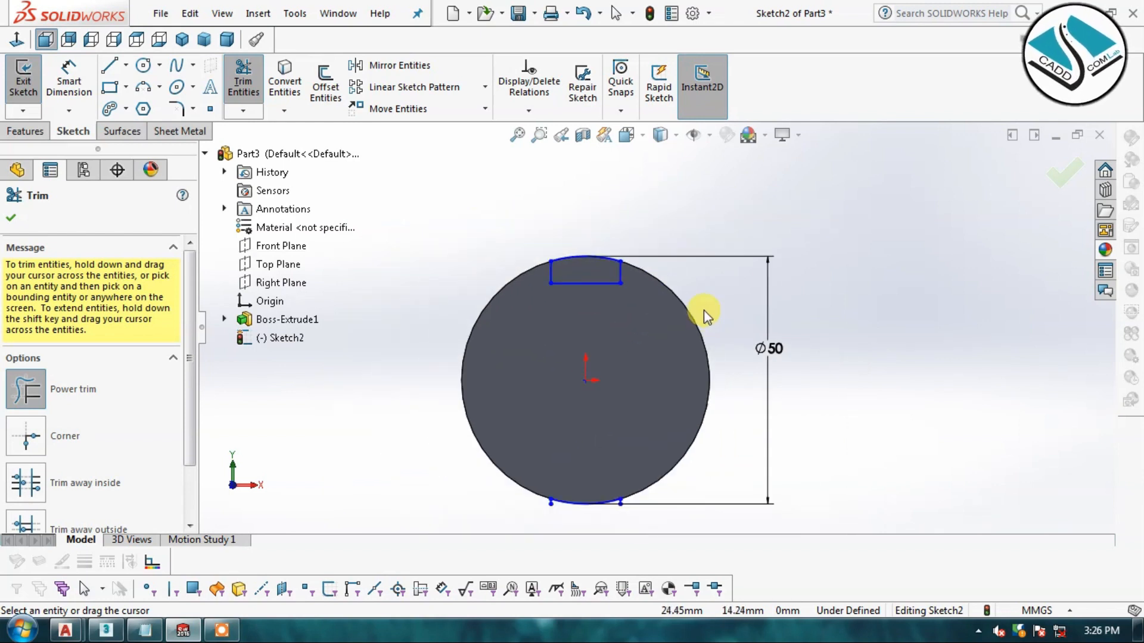
left_click_drag(548, 512, 669, 498)
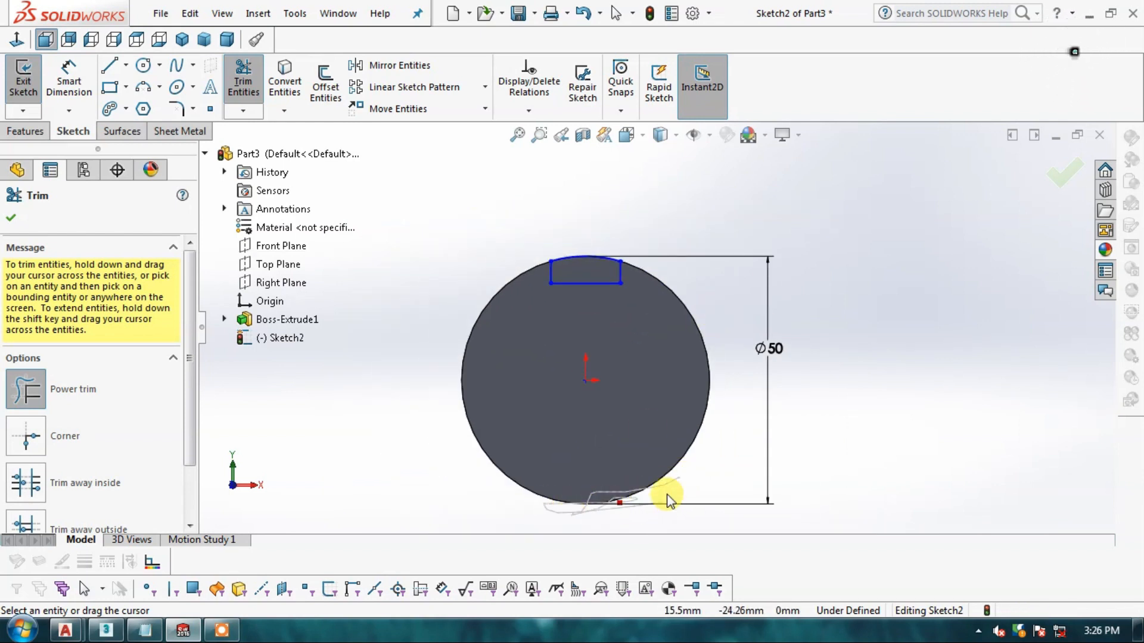
left_click(1064, 173)
left_click(1052, 172)
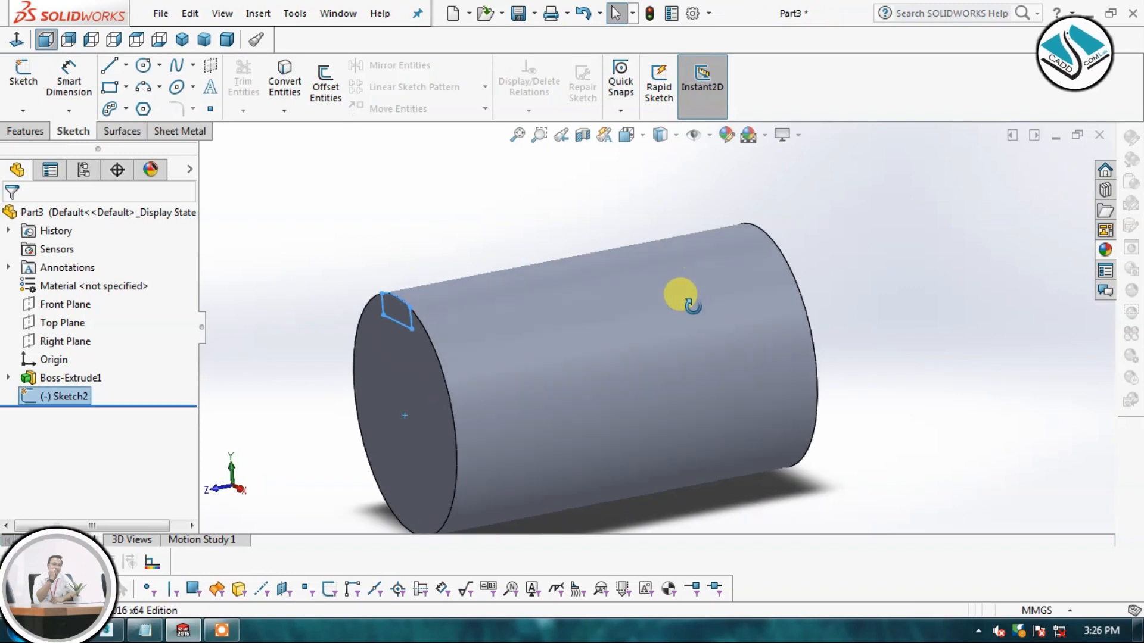
Step: Cut the keyway profile 75 mm along the shaft with a blind Extruded Cut
left_click(25, 132)
left_click(235, 79)
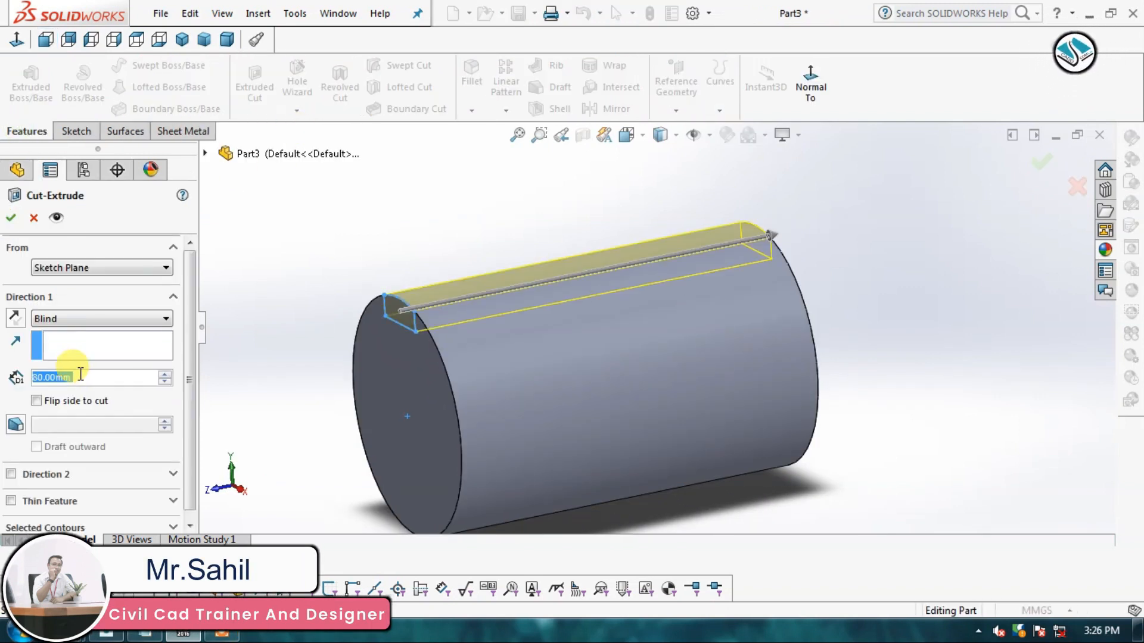
type("75")
key("Return")
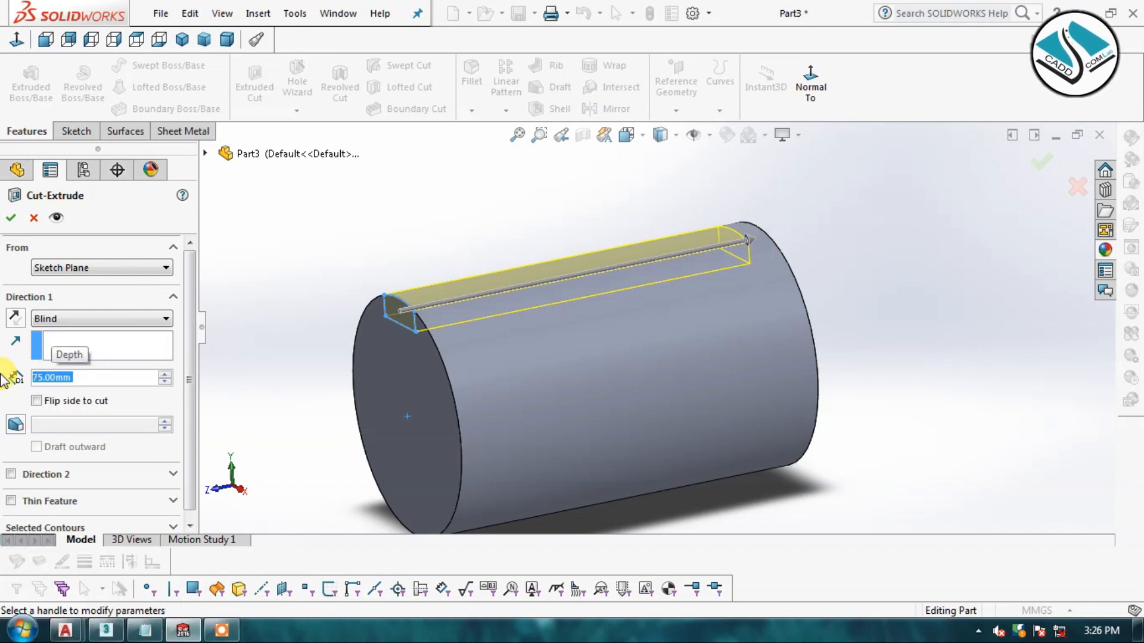
left_click(10, 220)
Step: Chamfer the circular edge of the shaft's keyway end face 2 mm at 45 degrees
middle_click_drag(804, 266, 437, 330)
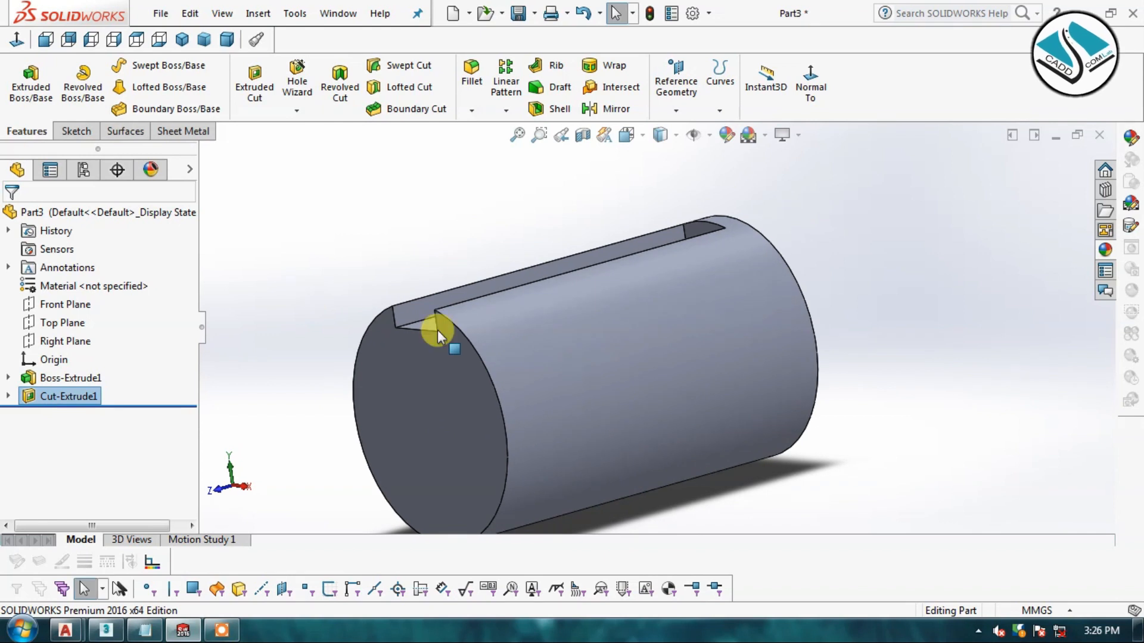
left_click(474, 112)
left_click(500, 149)
left_click(474, 351)
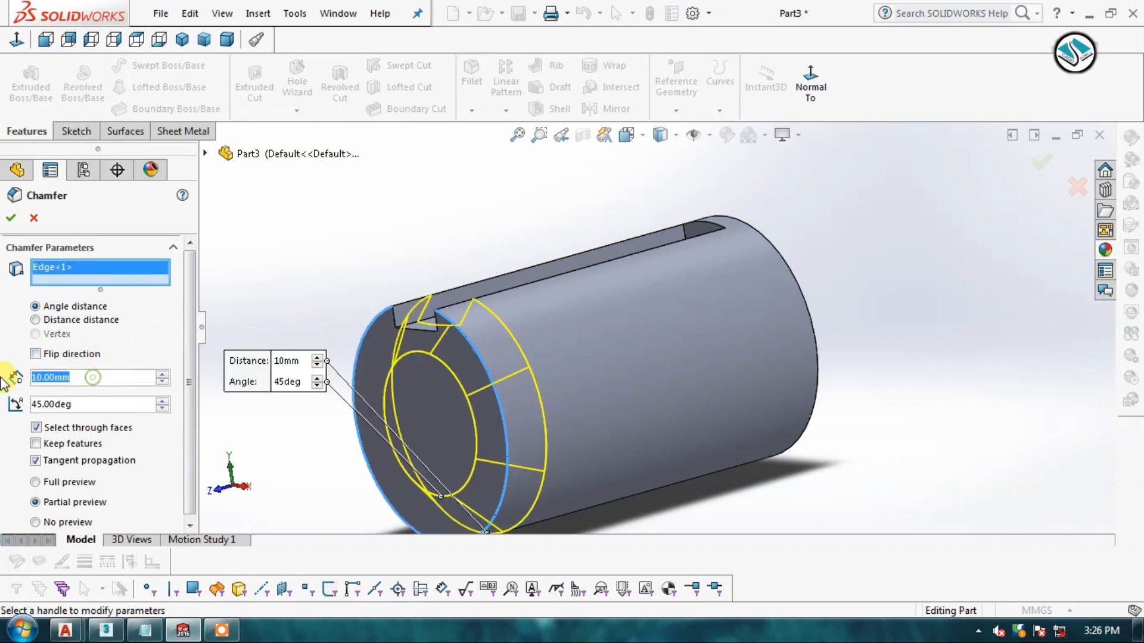
type("2")
key("Return")
mouse_move(376, 335)
middle_mouse_down()
mouse_move(426, 326)
mouse_move(461, 345)
mouse_move(391, 332)
middle_mouse_up()
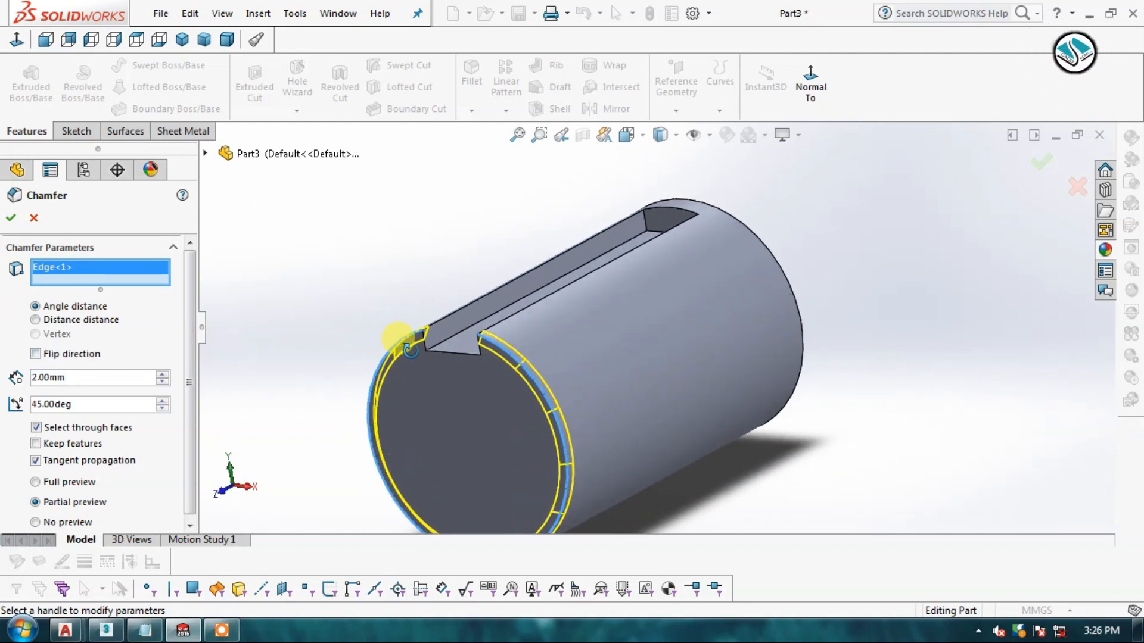
left_click(11, 218)
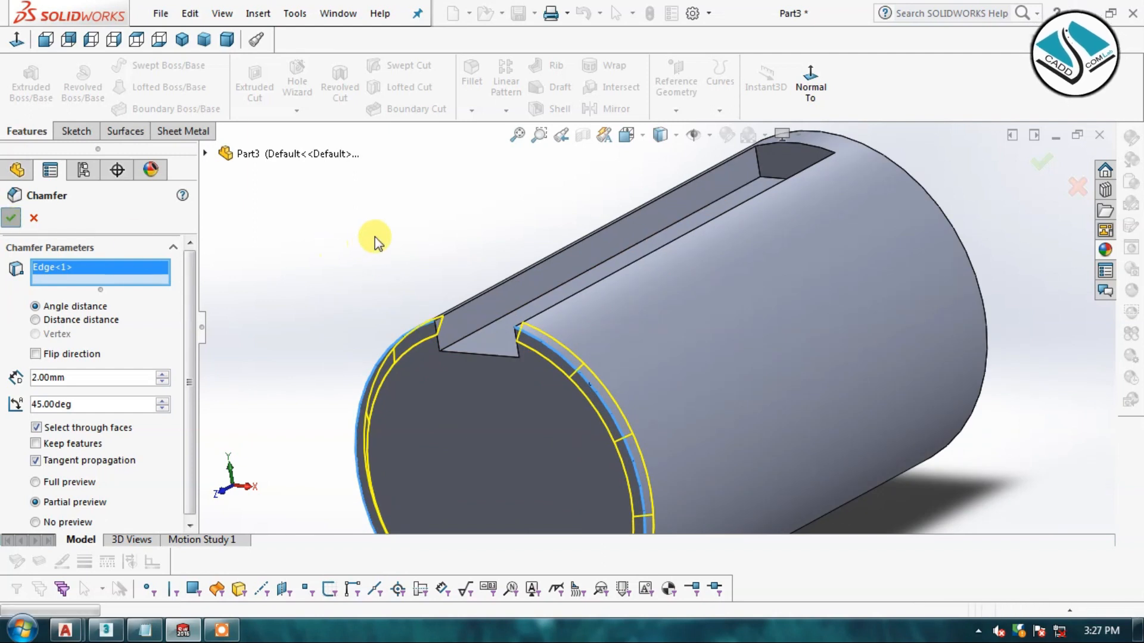
scroll(411, 227, "down", 2)
scroll(556, 365, "up", 2)
middle_click_drag(557, 365, 536, 298)
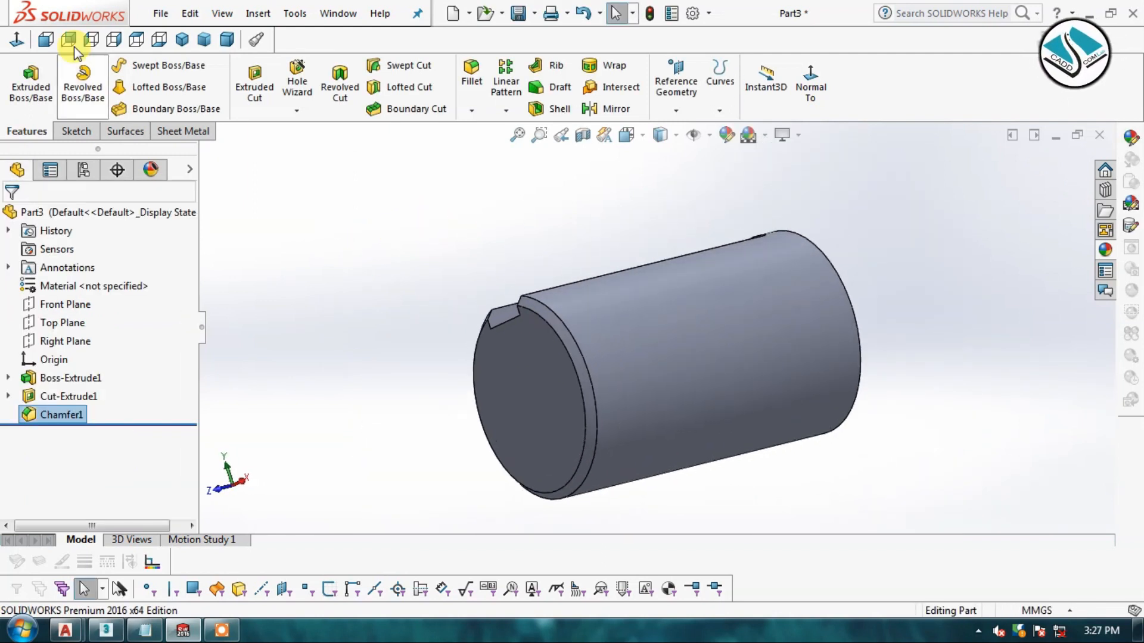
Step: Save the shaft as Part3 in the coluping folder and close the document
left_click(159, 14)
left_click(217, 199)
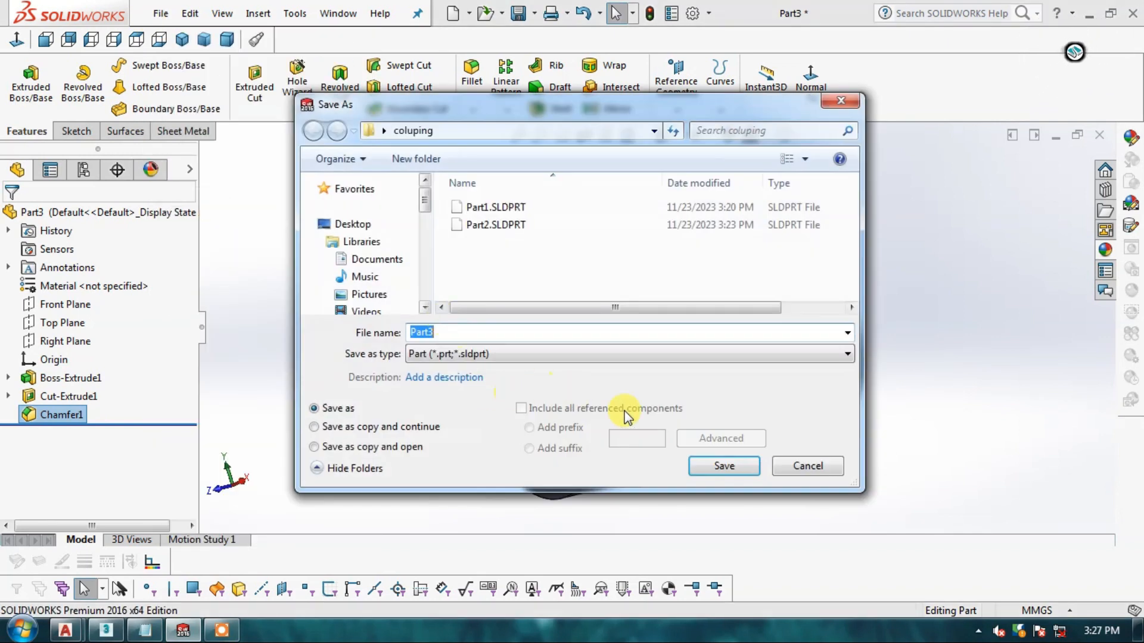
left_click(708, 462)
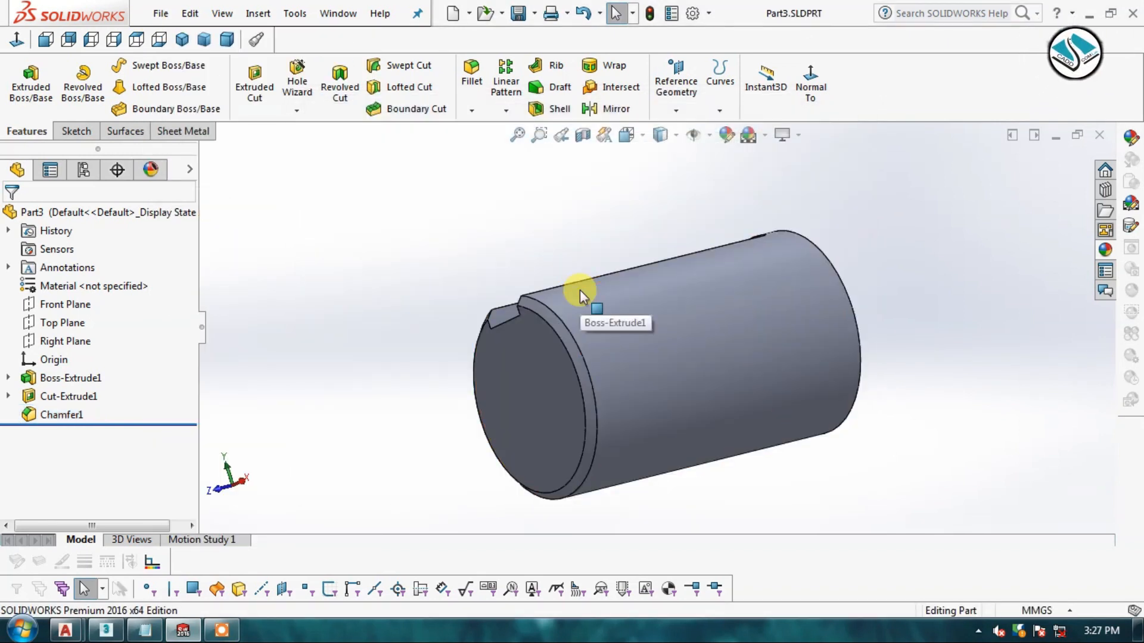
left_click(1100, 137)
Step: Create a new part document and start a sketch on the Front Plane
left_click(159, 14)
left_click(179, 38)
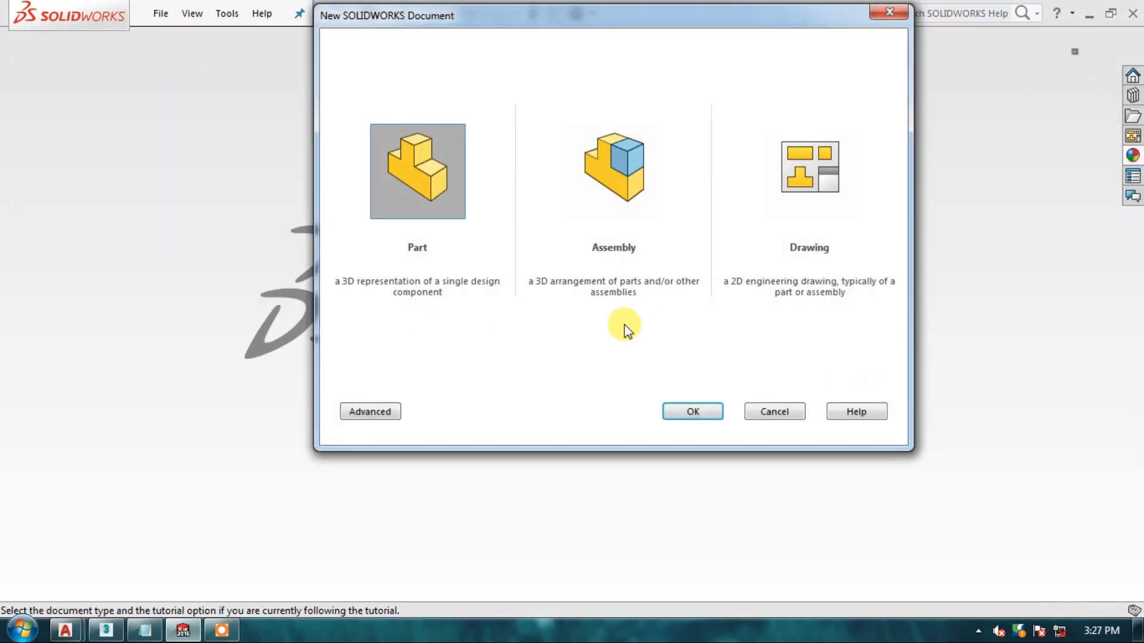
left_click(692, 411)
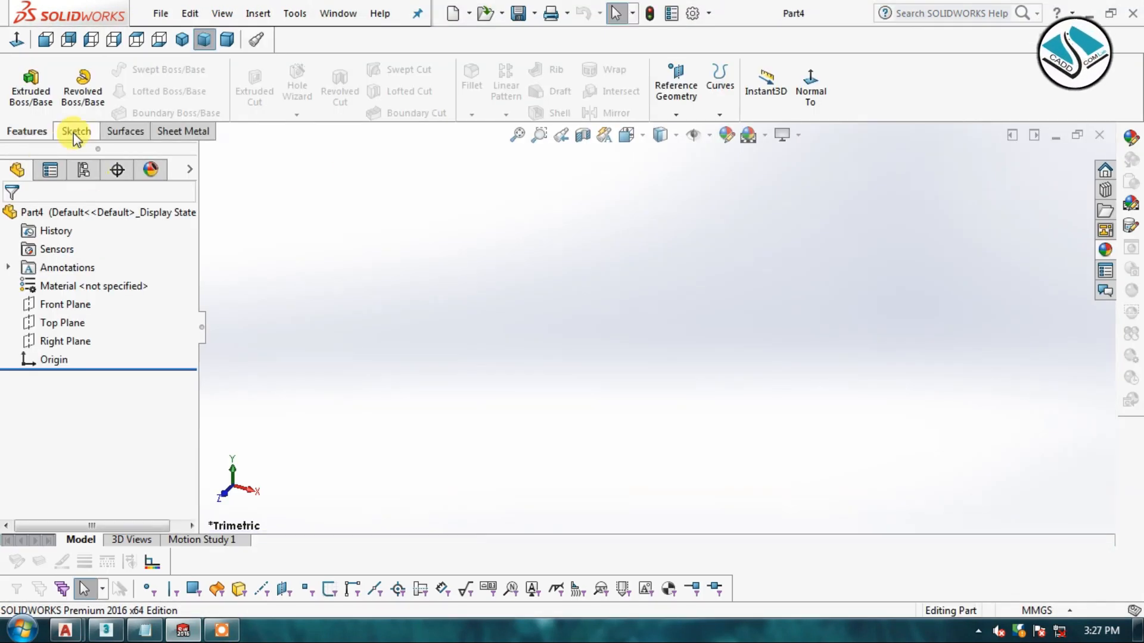
left_click(73, 134)
left_click(24, 69)
left_click(489, 267)
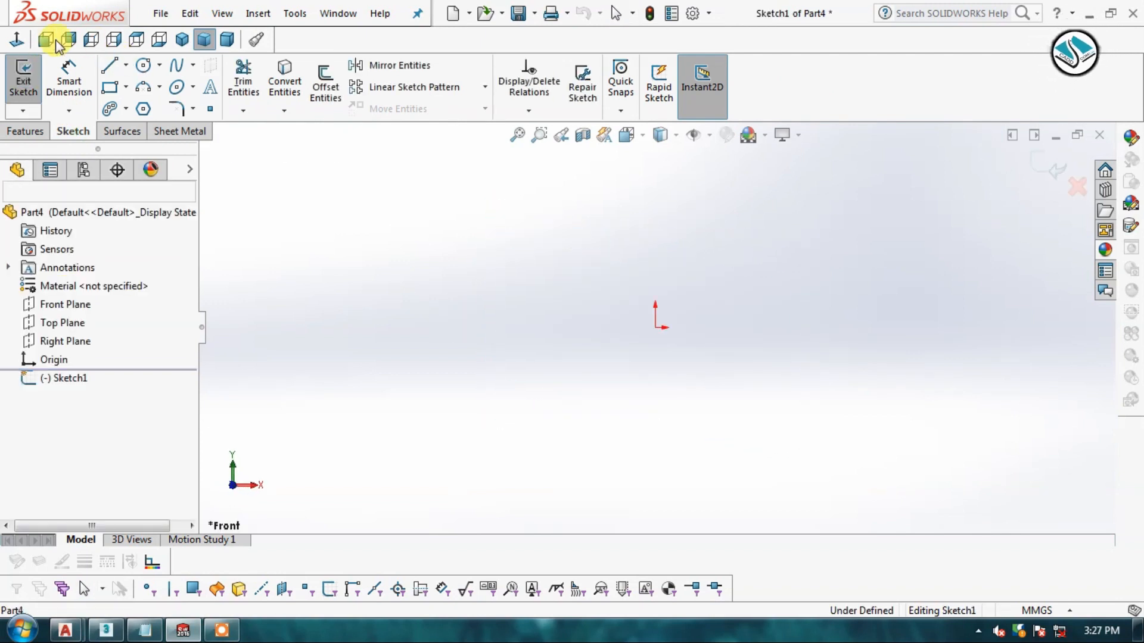
Step: Draw a center rectangle about 64 mm high, centred on the origin
left_click(126, 87)
left_click(154, 126)
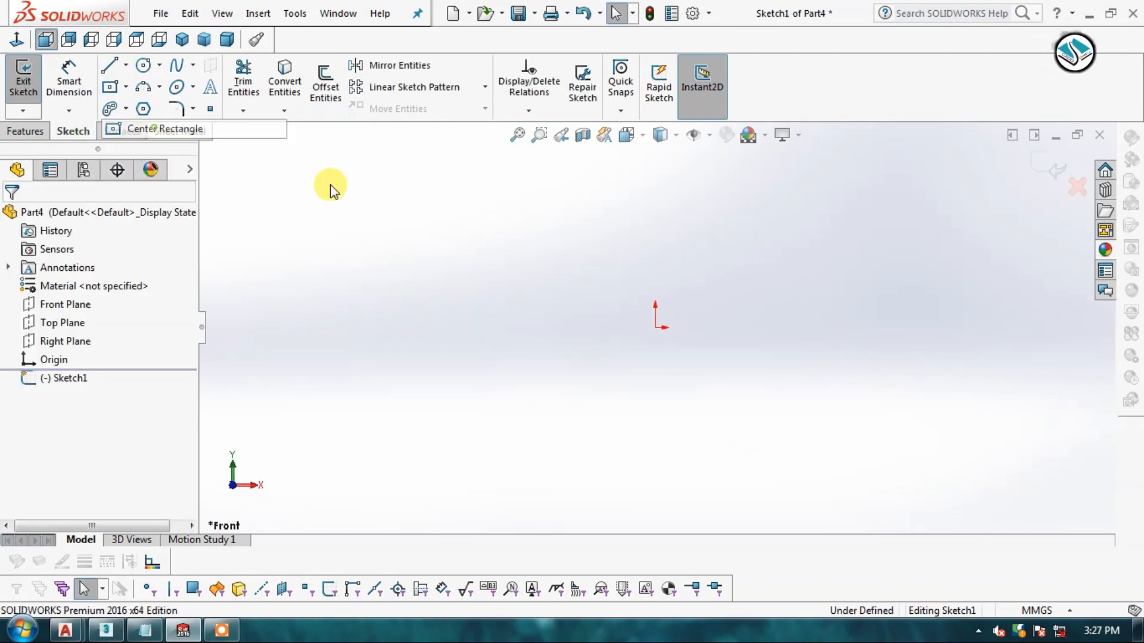
left_click(655, 326)
left_click(722, 272)
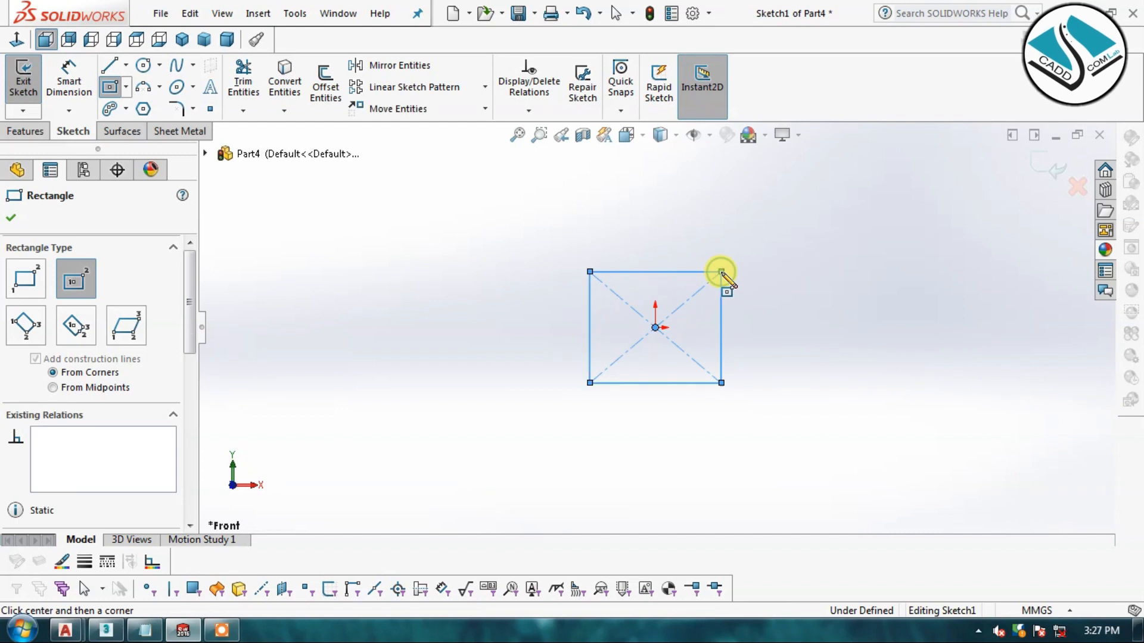
Step: Dimension one vertical side of the rectangle as 9 mm
left_click(70, 74)
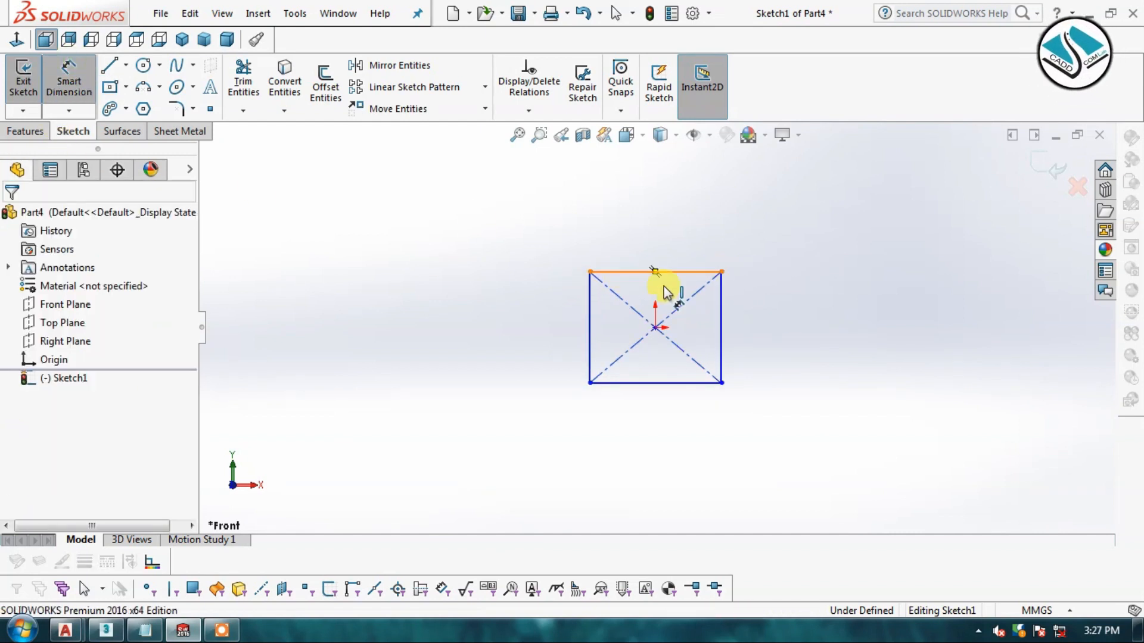
left_click(722, 327)
left_click(797, 341)
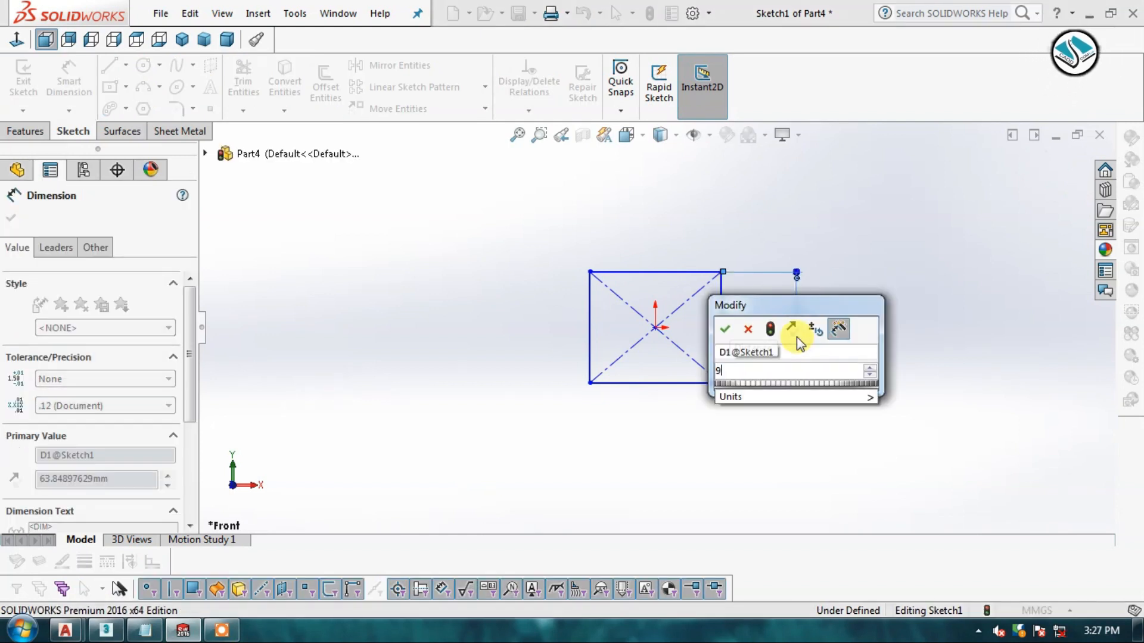
type("9")
key("Return")
Step: Try to dimension the rectangle's lower side as 14 mm, and undo the value change
left_click(656, 403)
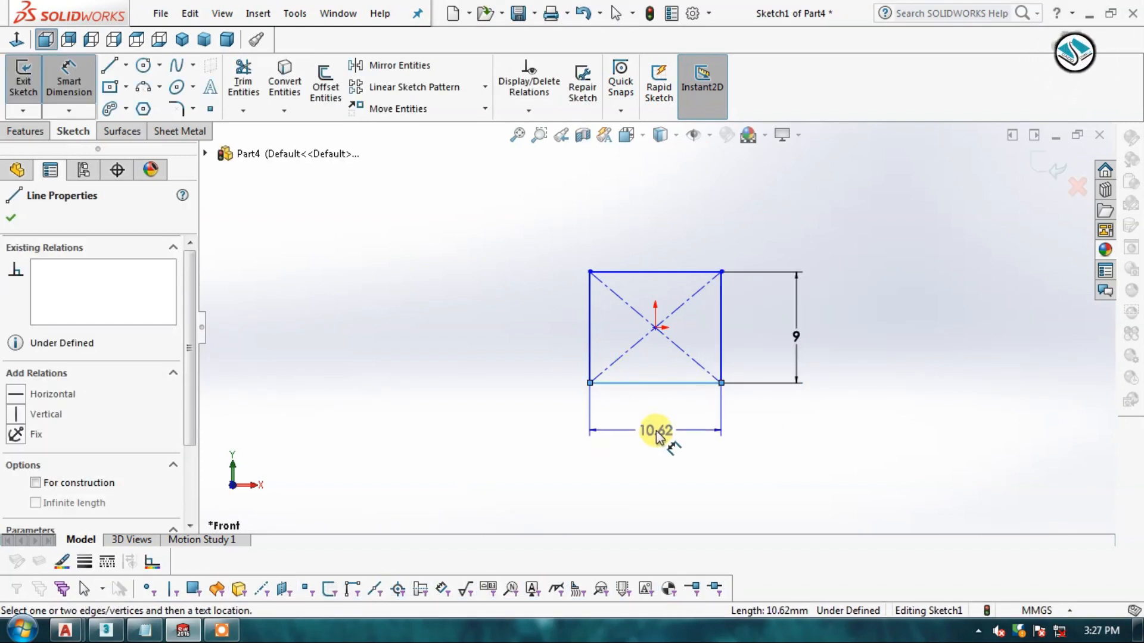
left_click(656, 430)
type("14")
key("Return")
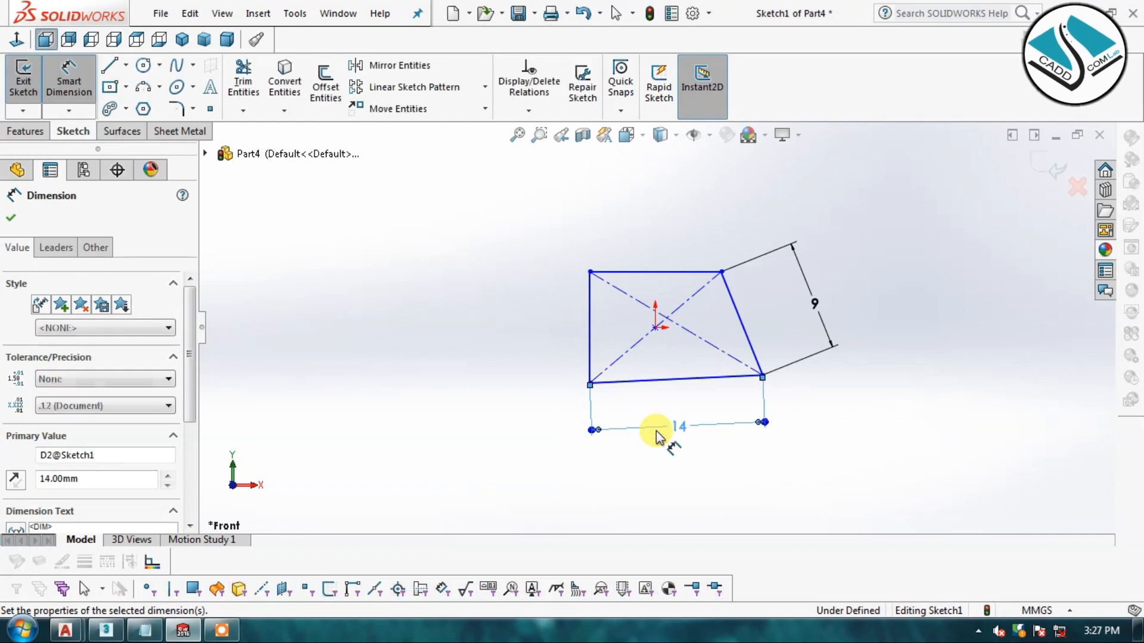
key("ctrl+z")
key("Escape")
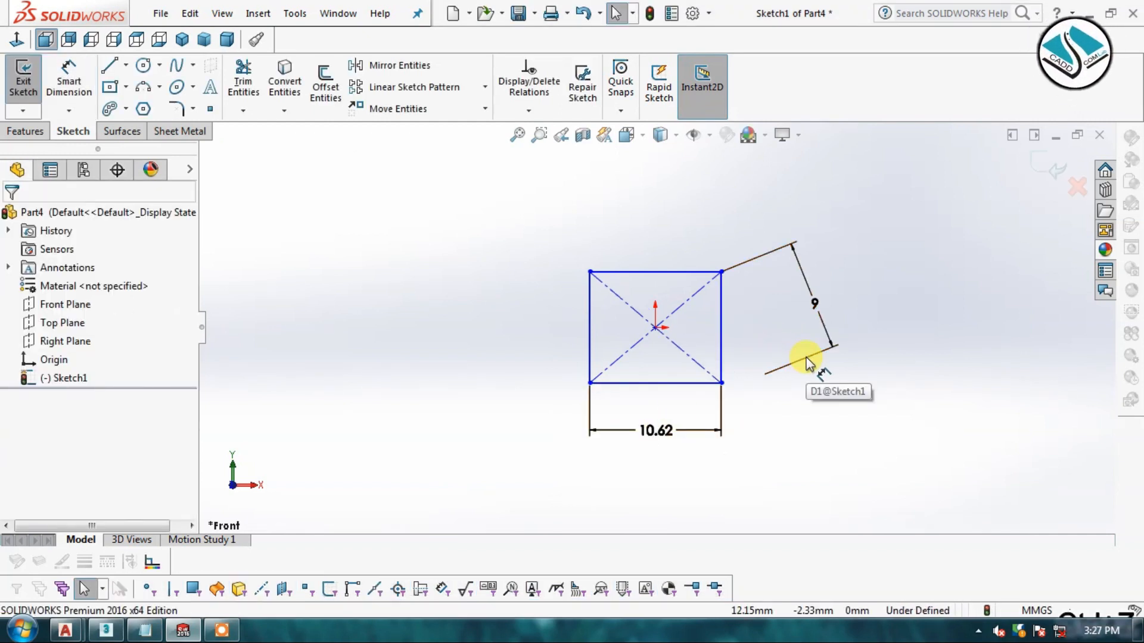
Step: Remove the slanted 9 mm dimension from the rectangle's side
scroll(839, 348, "down", 2)
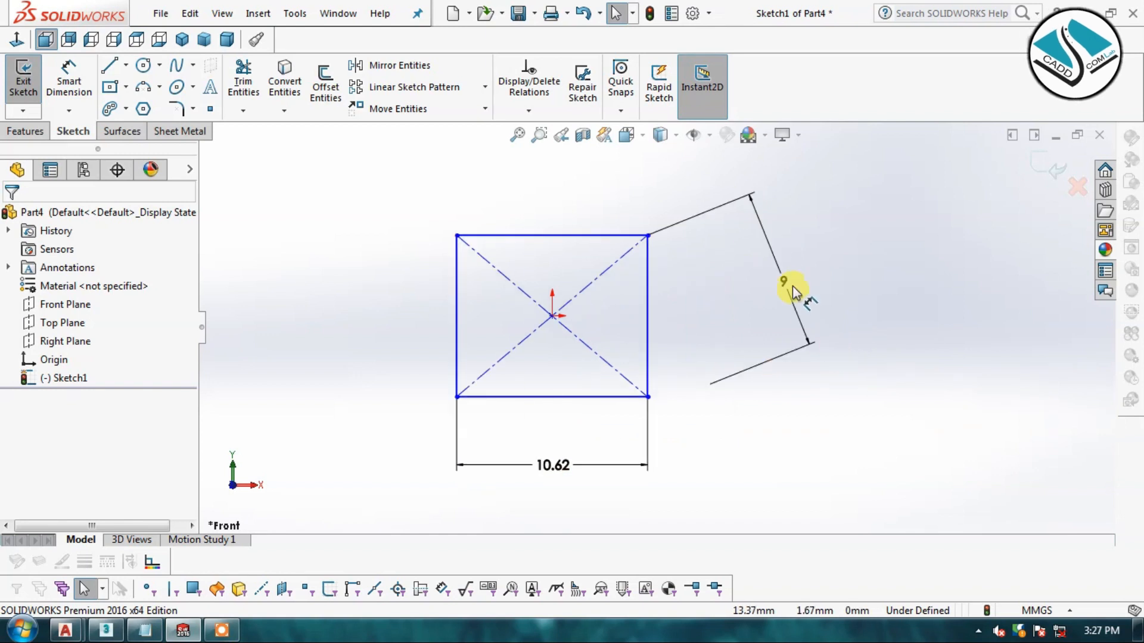
type("9")
key("Return")
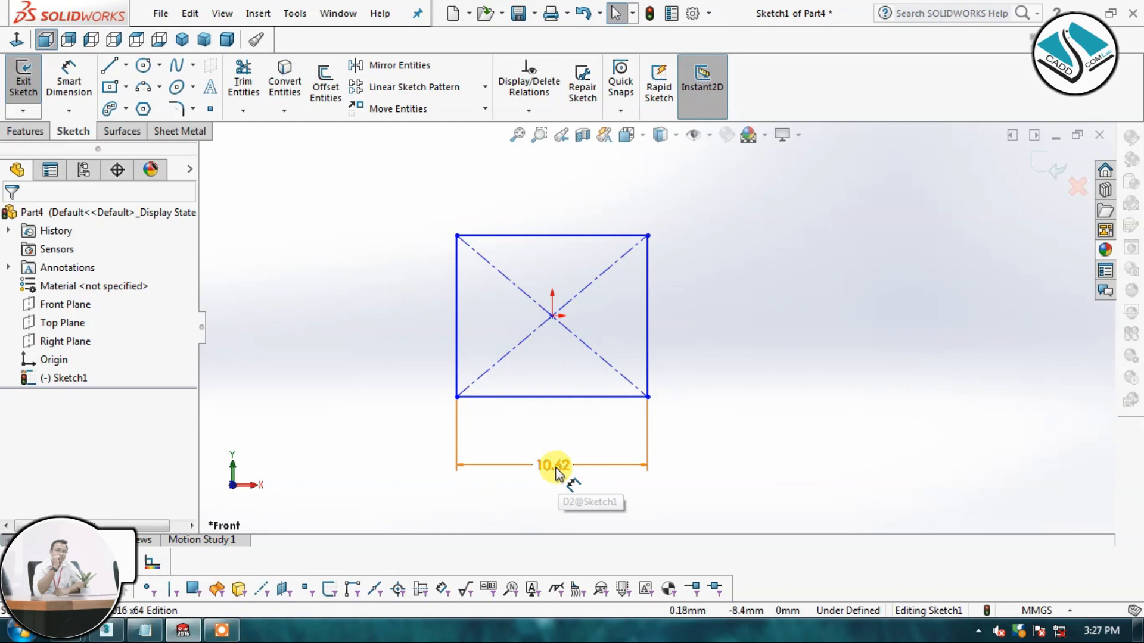
Step: Try setting the rectangle's lower-side dimension to 144 mm, and undo the change
double_click(554, 465)
type("14")
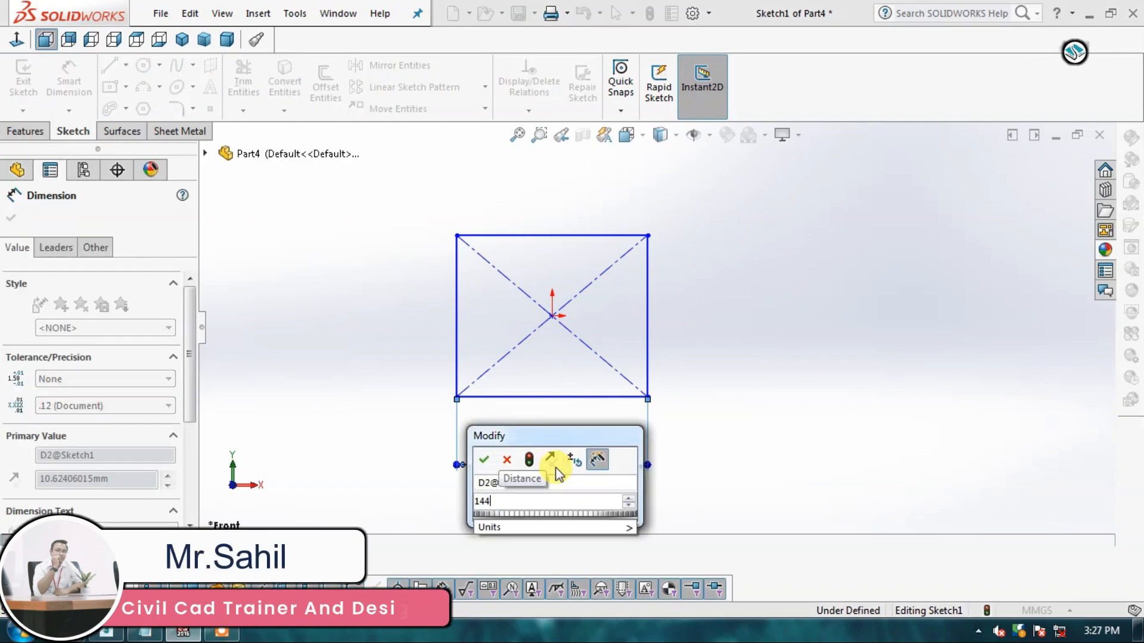
type("4")
key("Return")
key("ctrl+z")
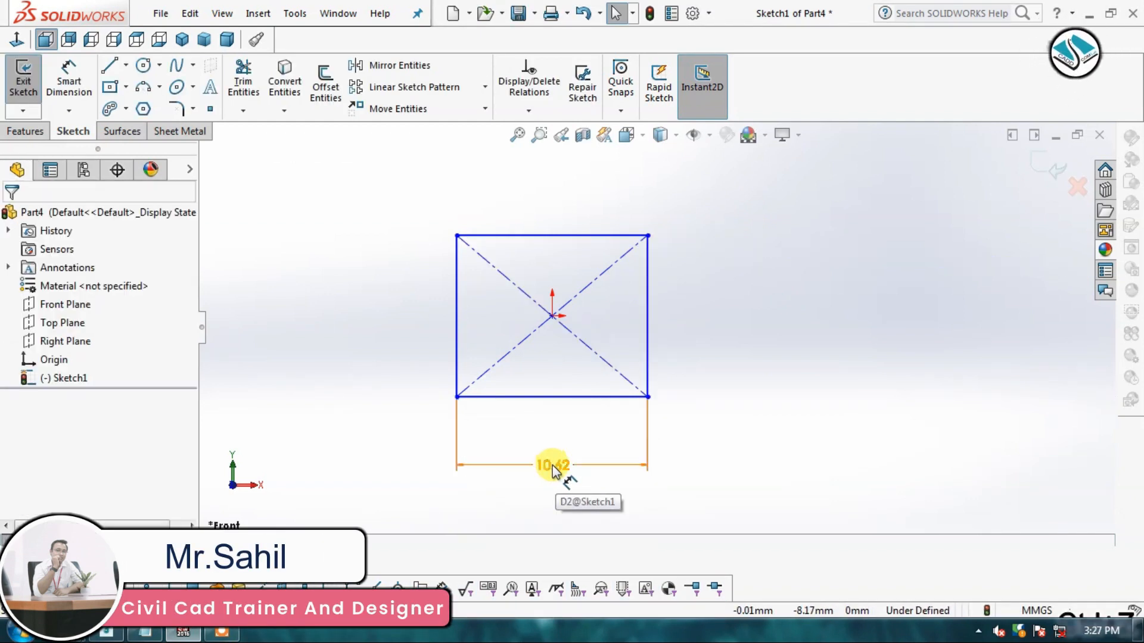
Step: Delete the width dimension below the rectangle
double_click(552, 465)
key("Escape")
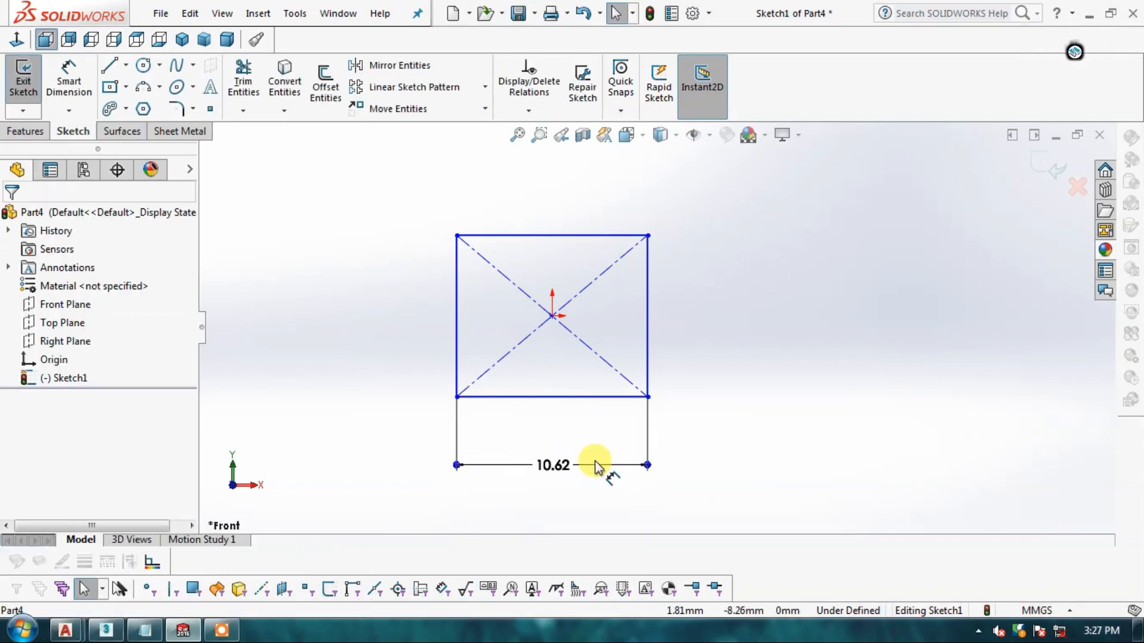
left_click(612, 466)
key("Delete")
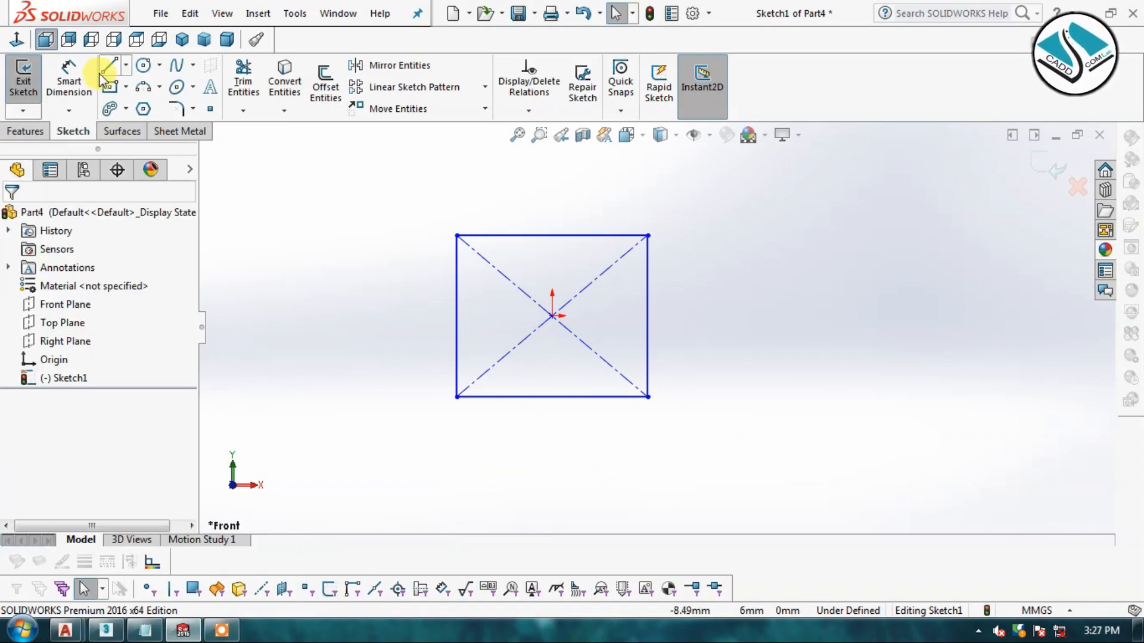
Step: Dimension the distance between the rectangle's two vertical sides as 14 mm
left_click(72, 78)
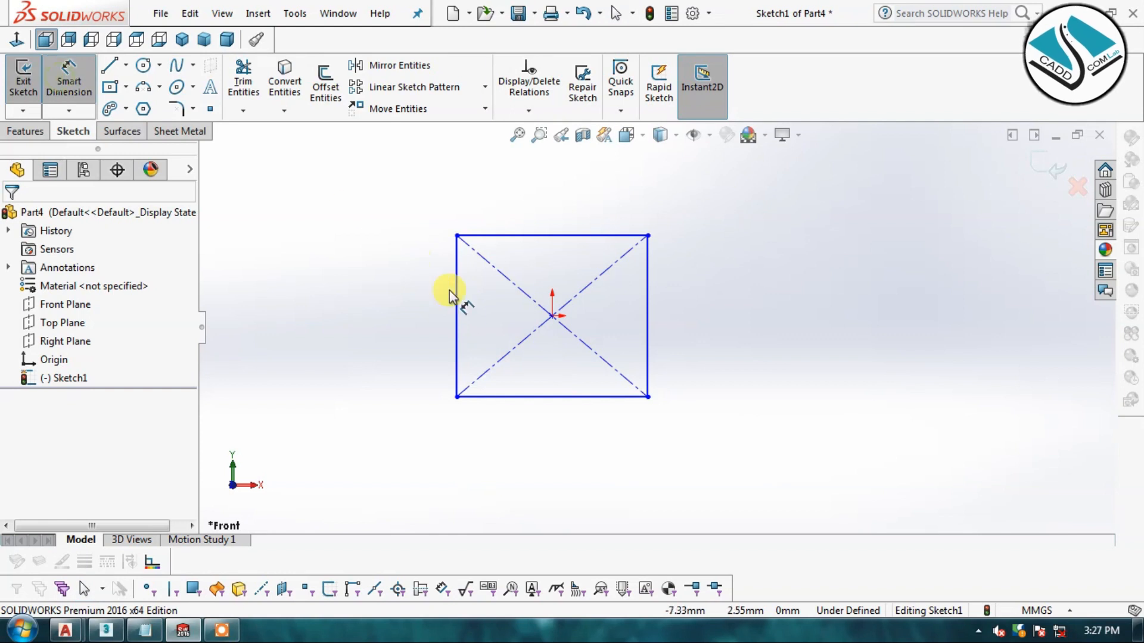
left_click(458, 320)
left_click(557, 451)
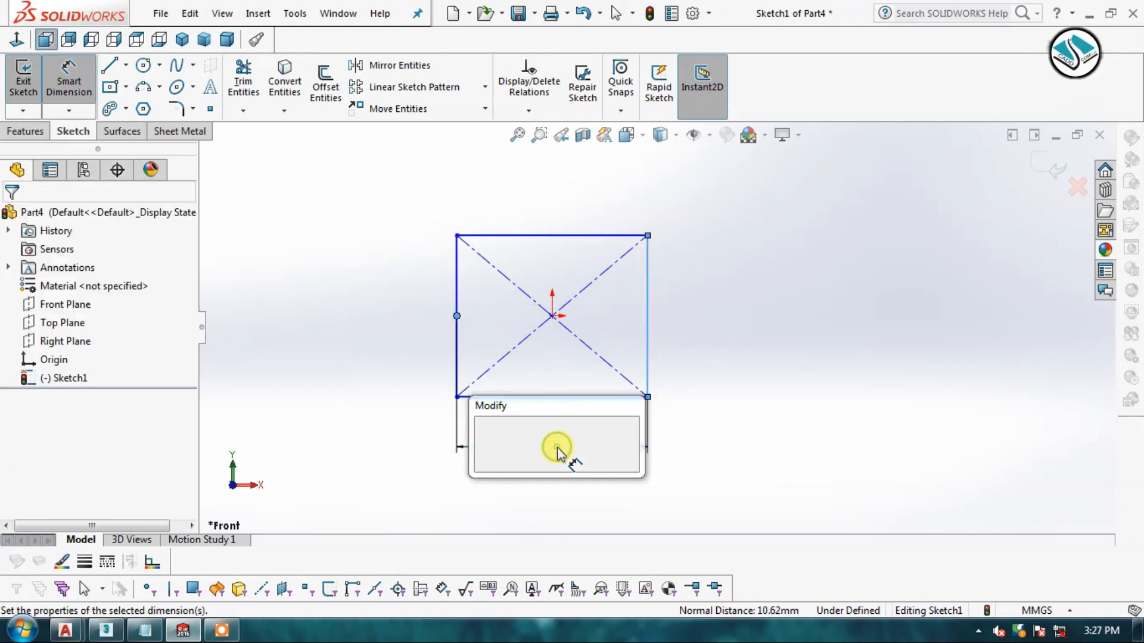
type("14")
key("Return")
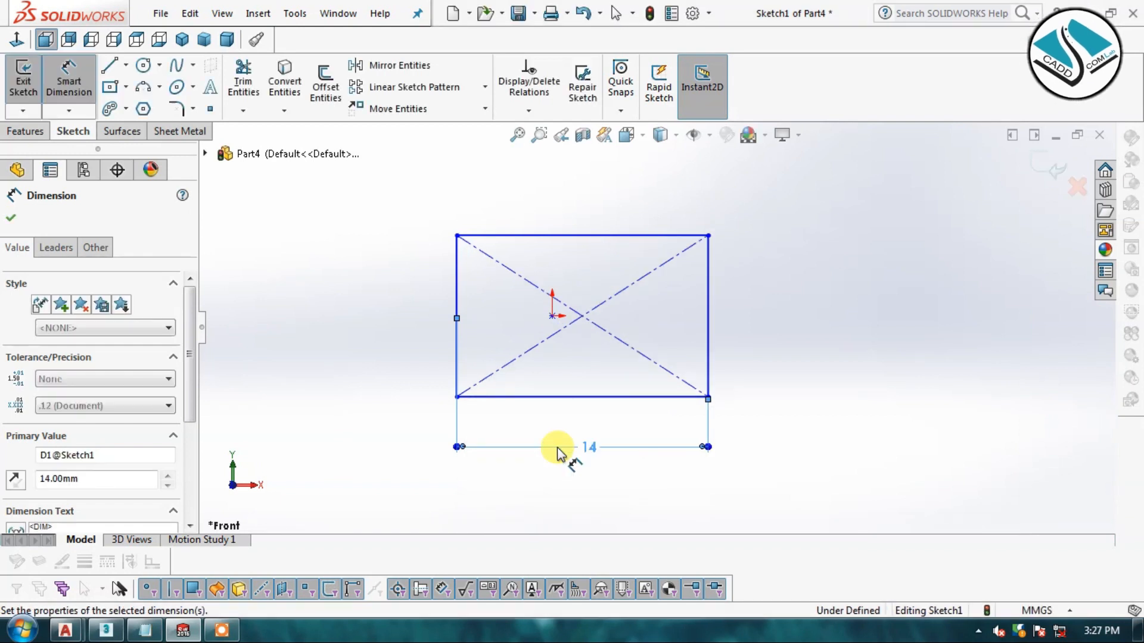
key("Escape")
Step: Dimension the distance between the rectangle's upper and lower sides as 9 mm, and exit the sketch
left_click(69, 75)
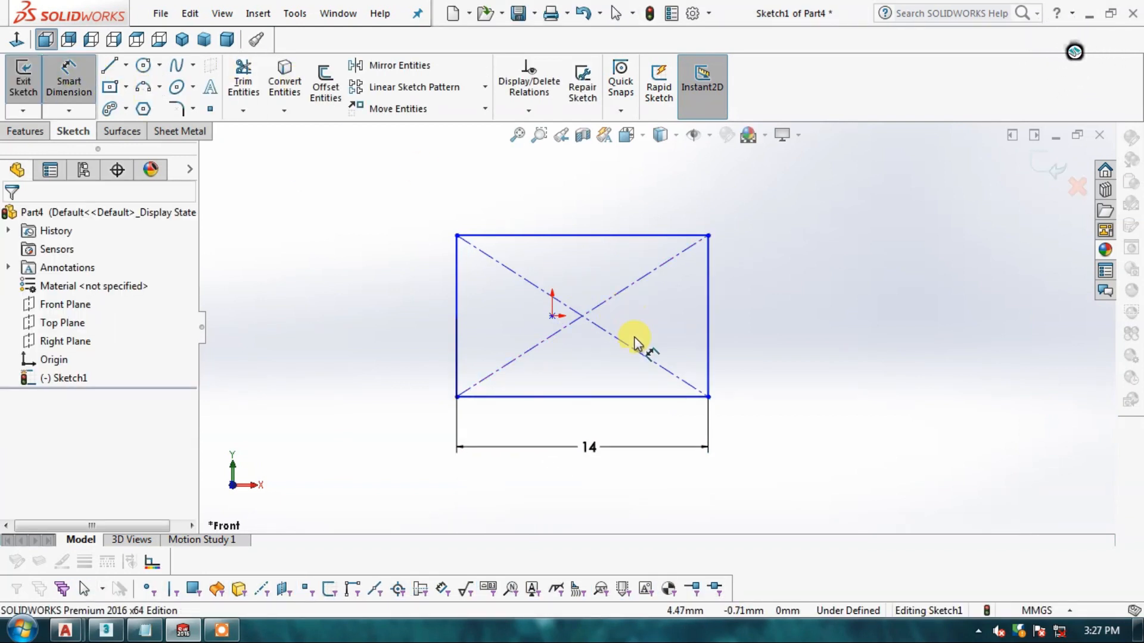
left_click(655, 237)
left_click(656, 396)
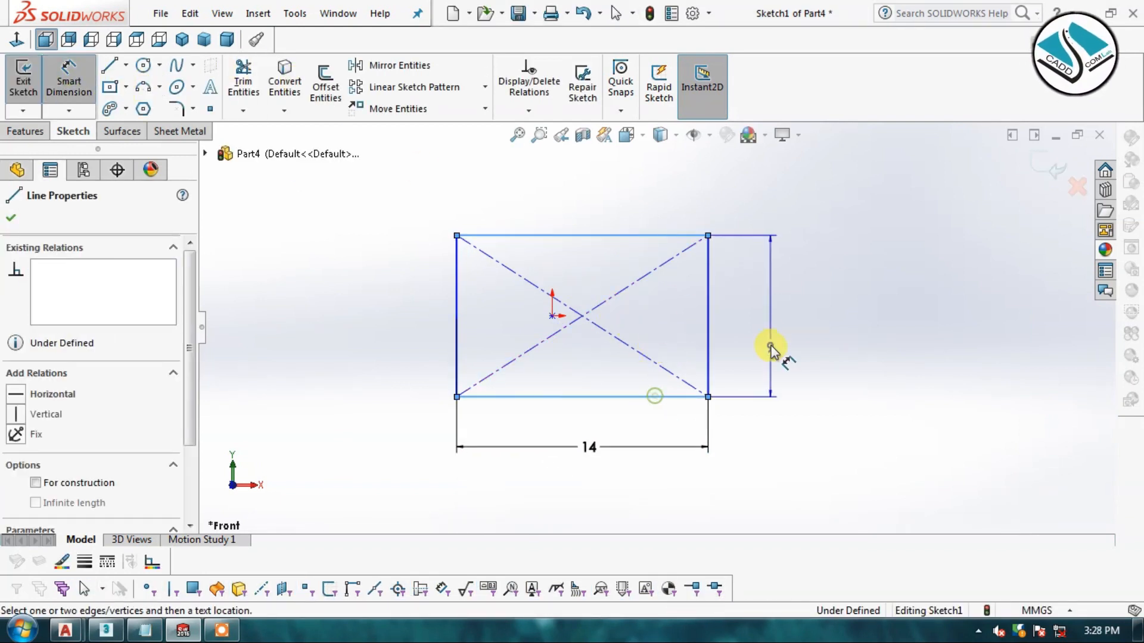
left_click(770, 337)
left_click(699, 332)
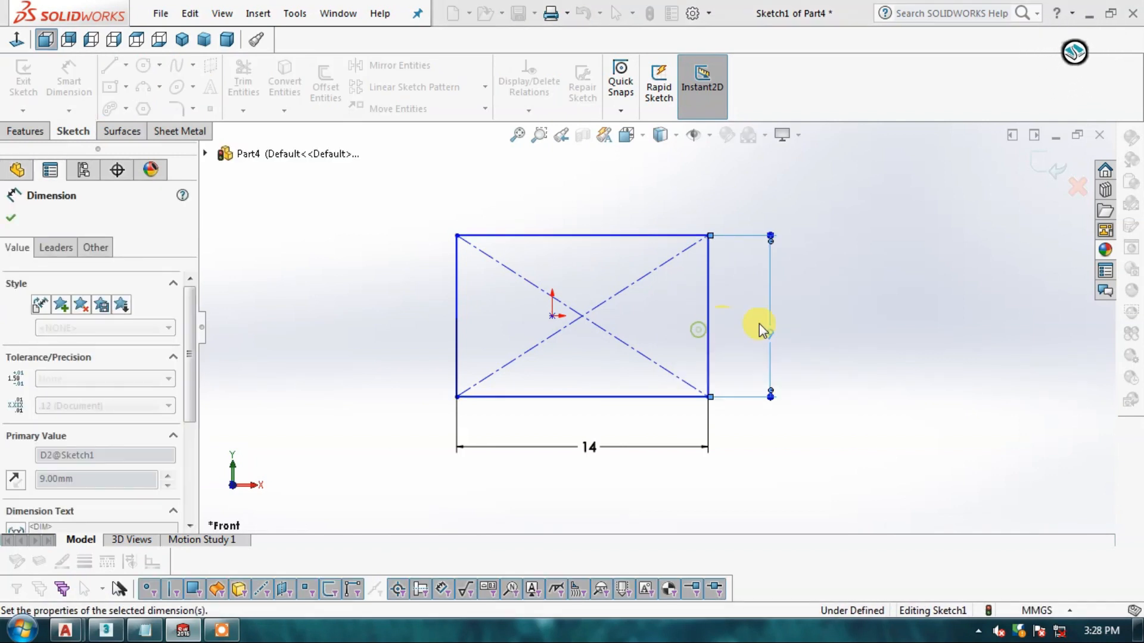
key("Escape")
left_click(1038, 166)
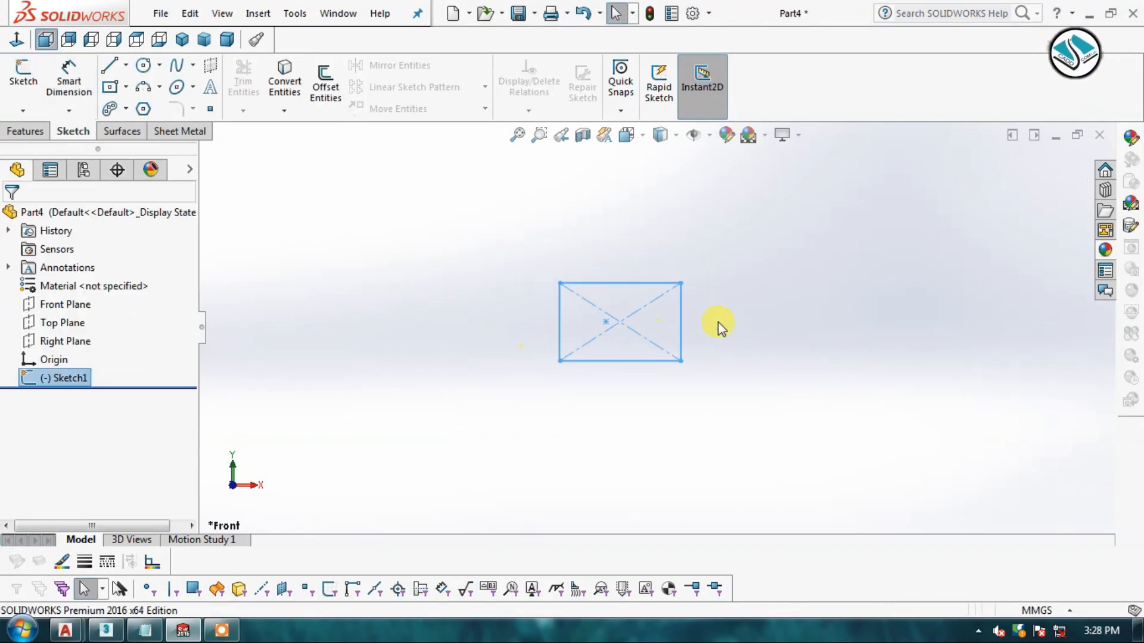
Step: Extrude the rectangle sketch as a blind boss 75 mm deep in the reversed direction
middle_click_drag(717, 324, 638, 370)
left_click(25, 131)
left_click(32, 95)
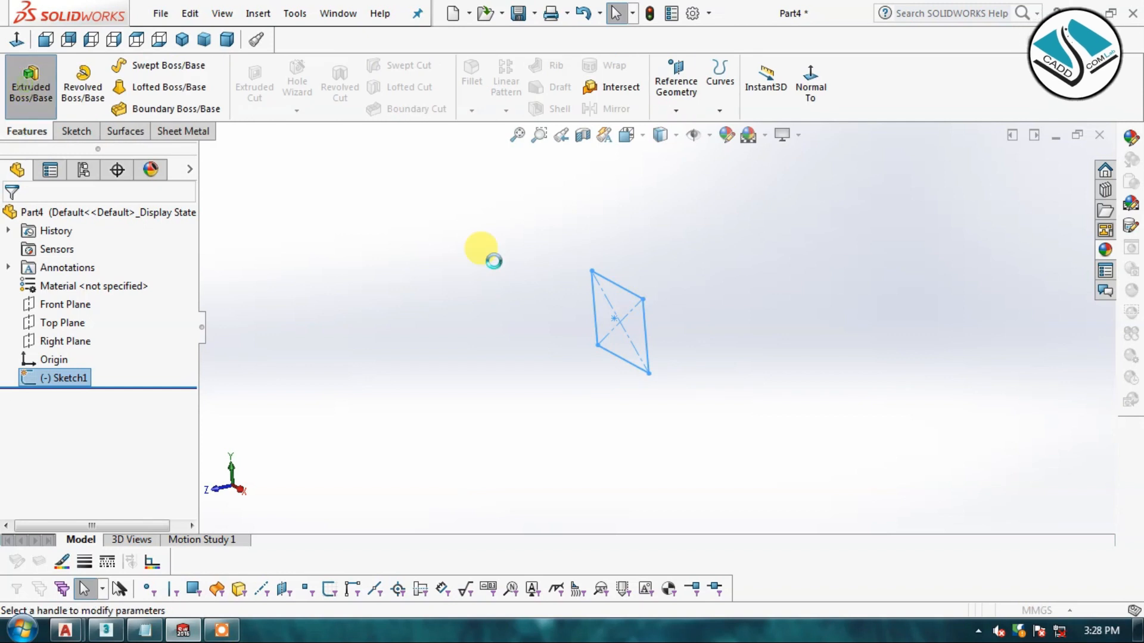
left_click(13, 320)
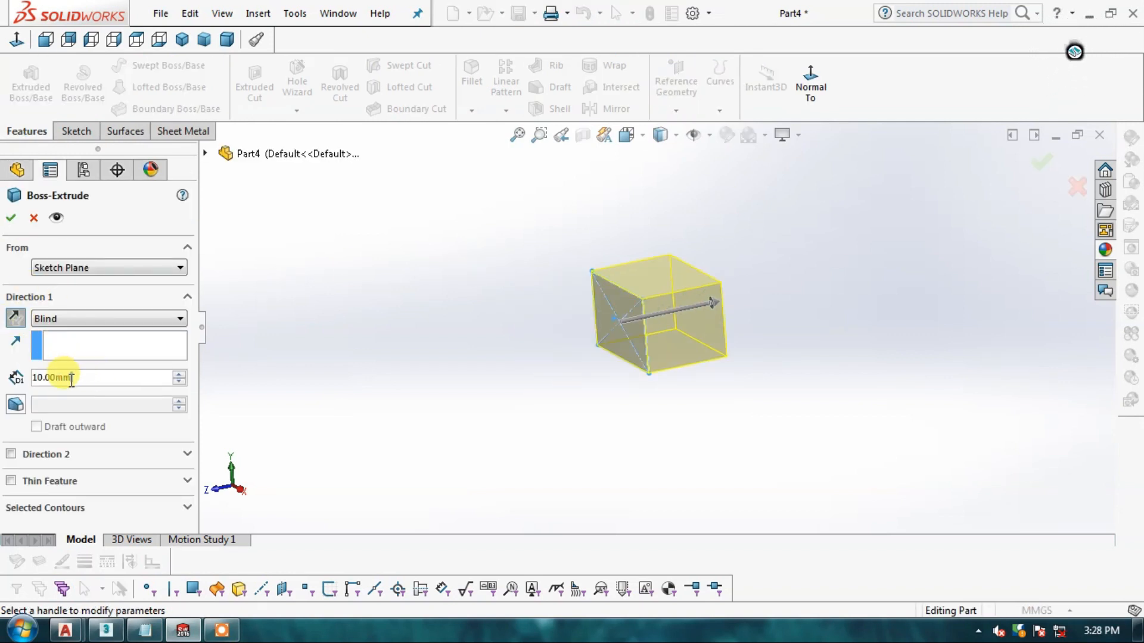
type("75")
key("Return")
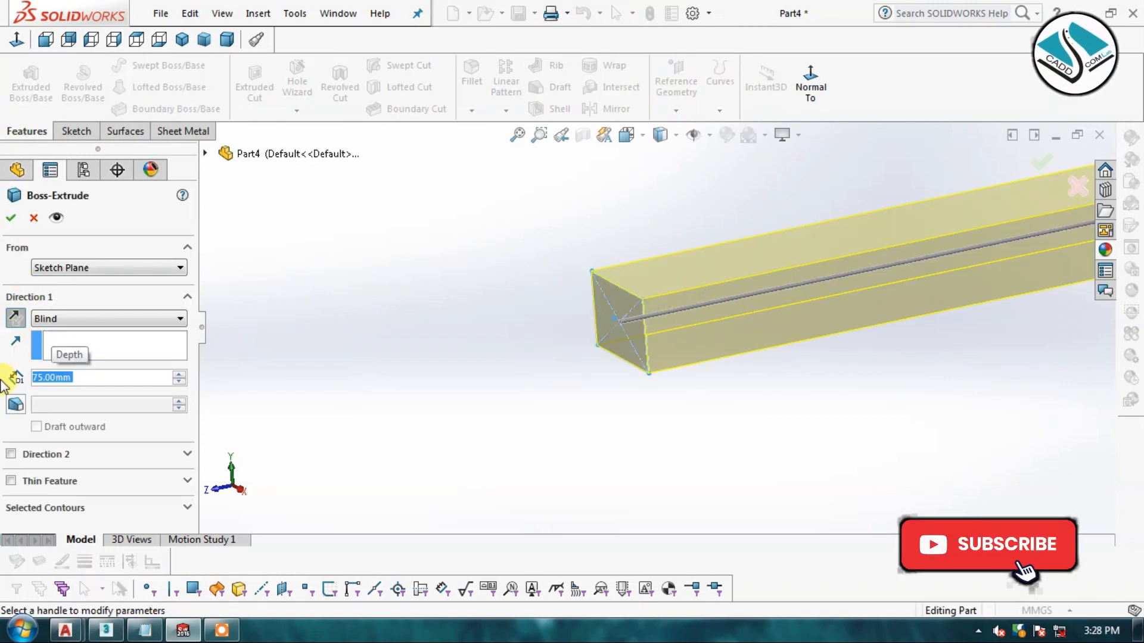
scroll(658, 325, "up", 2)
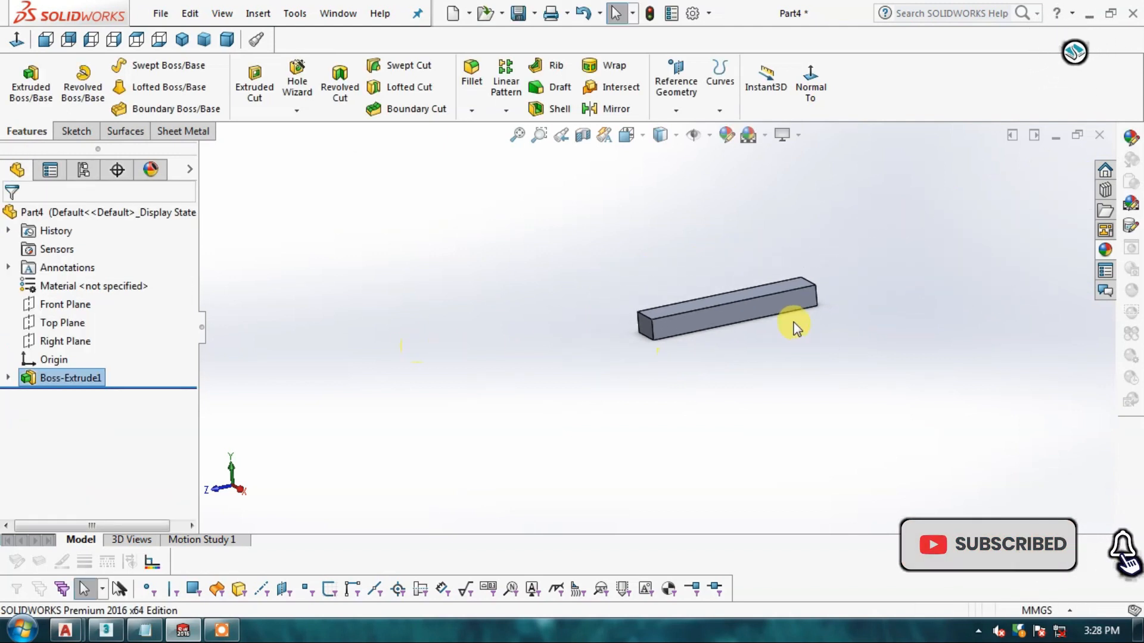
Step: Start saving the finished key part with Save As
scroll(801, 325, "down", 4)
left_click(157, 14)
left_click(237, 202)
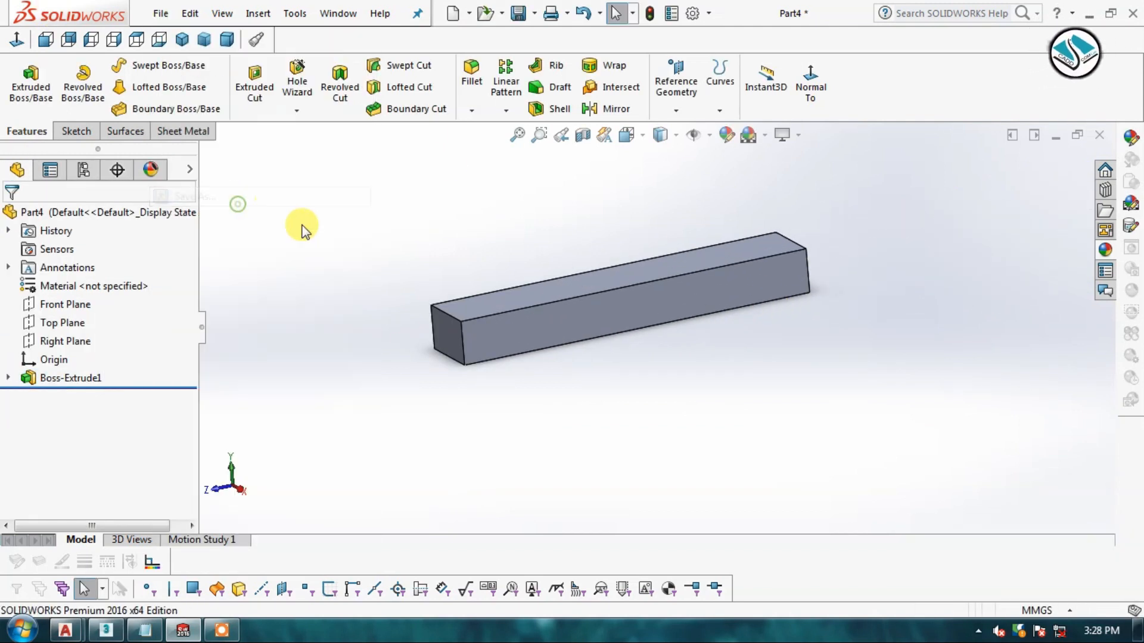